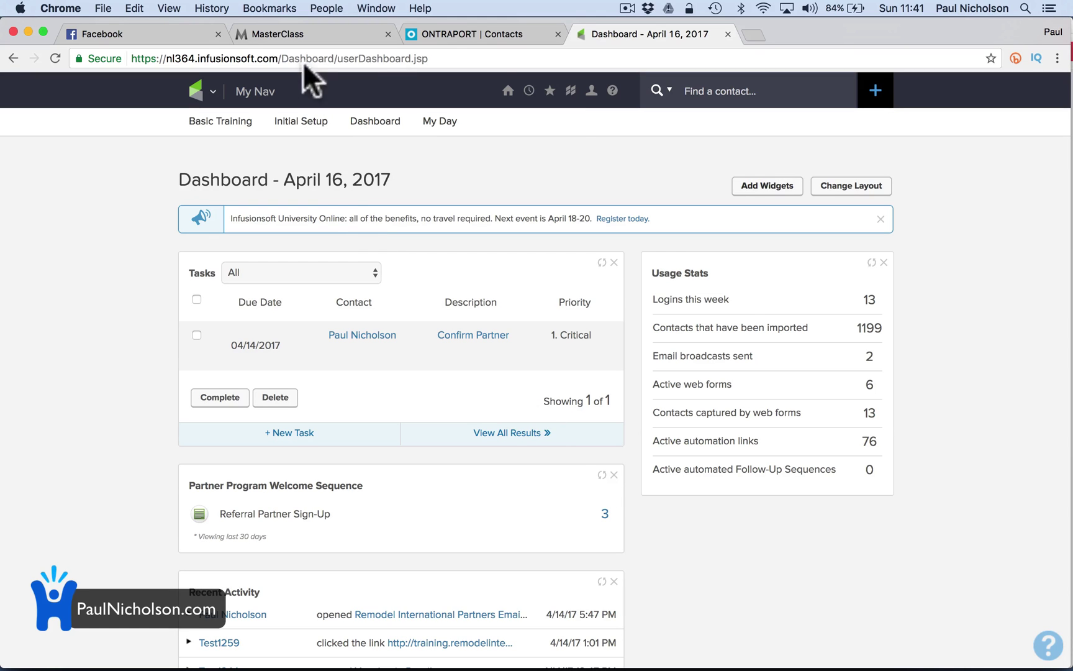
Step: Create a new marketing campaign named "Test Campaign" in the Campaign Builder, dismissing the task reminder window
{"action": "left_click", "coordinate": [200, 90]}
{"action": "mouse_move", "coordinate": [215, 102]}
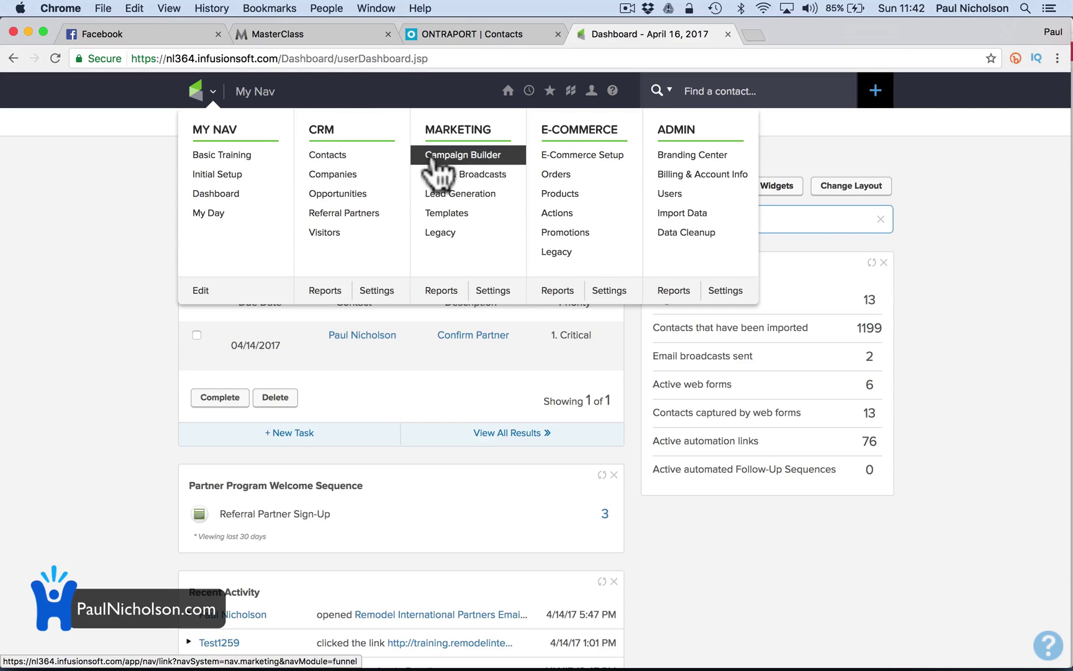
{"action": "left_click", "coordinate": [454, 156]}
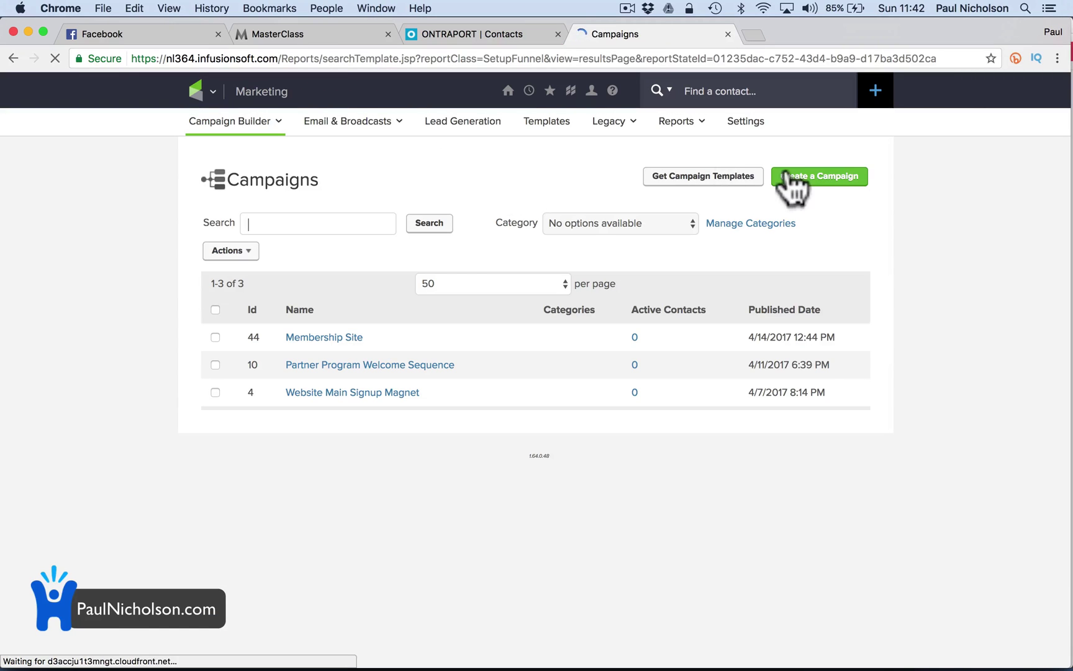
{"action": "left_click", "coordinate": [820, 177]}
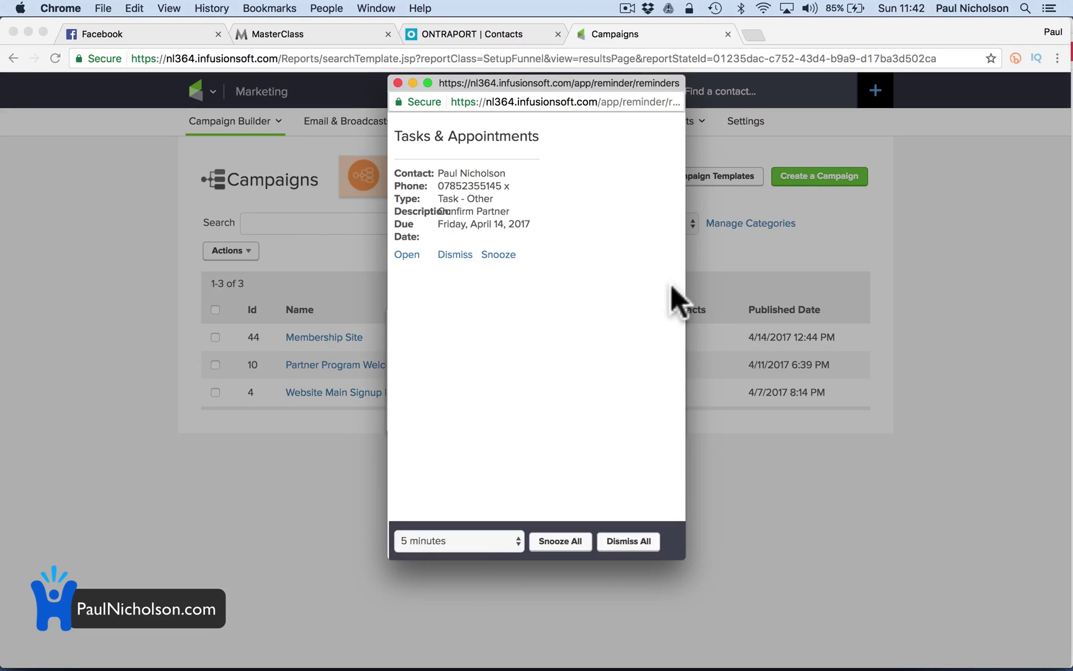
{"action": "left_click", "coordinate": [398, 83]}
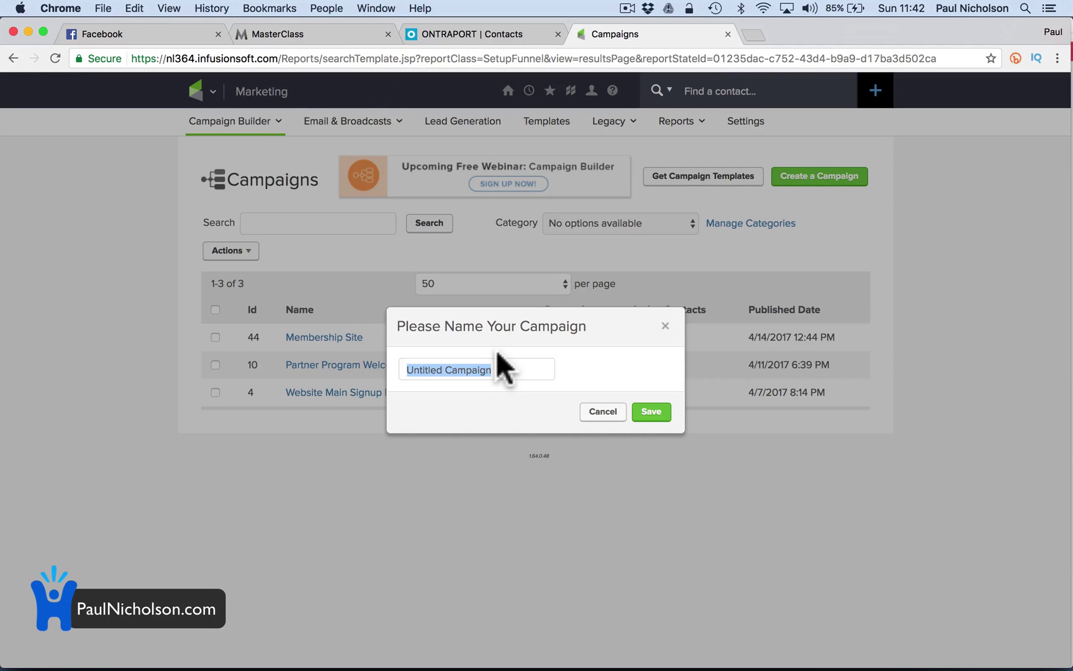
{"action": "type", "text": "Test Camp"}
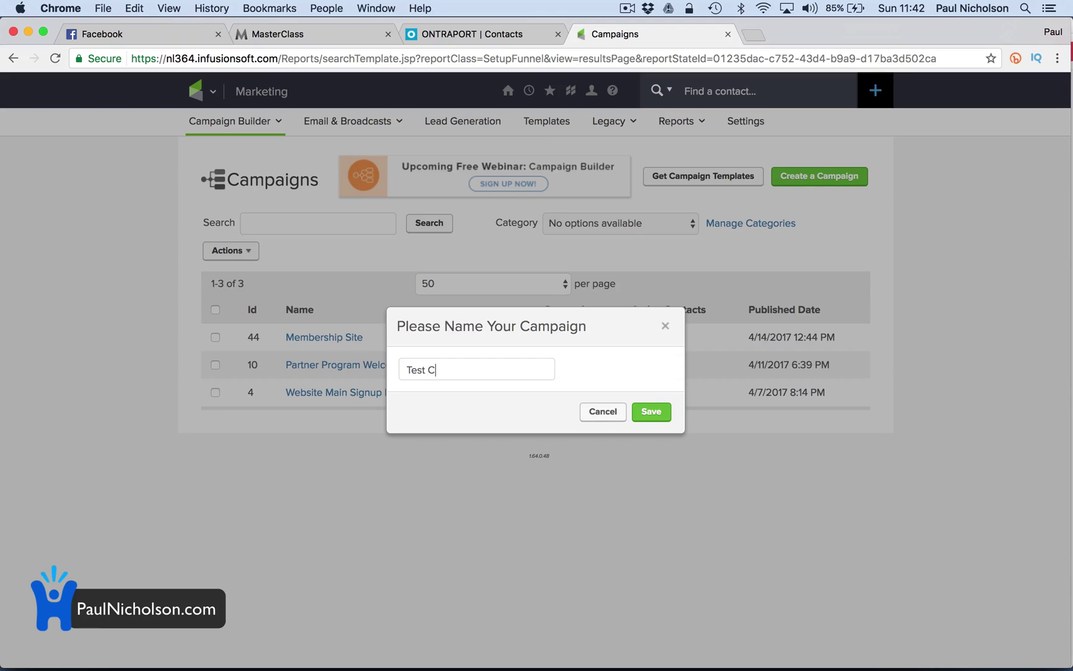
{"action": "type", "text": "aign"}
{"action": "left_click", "coordinate": [653, 412]}
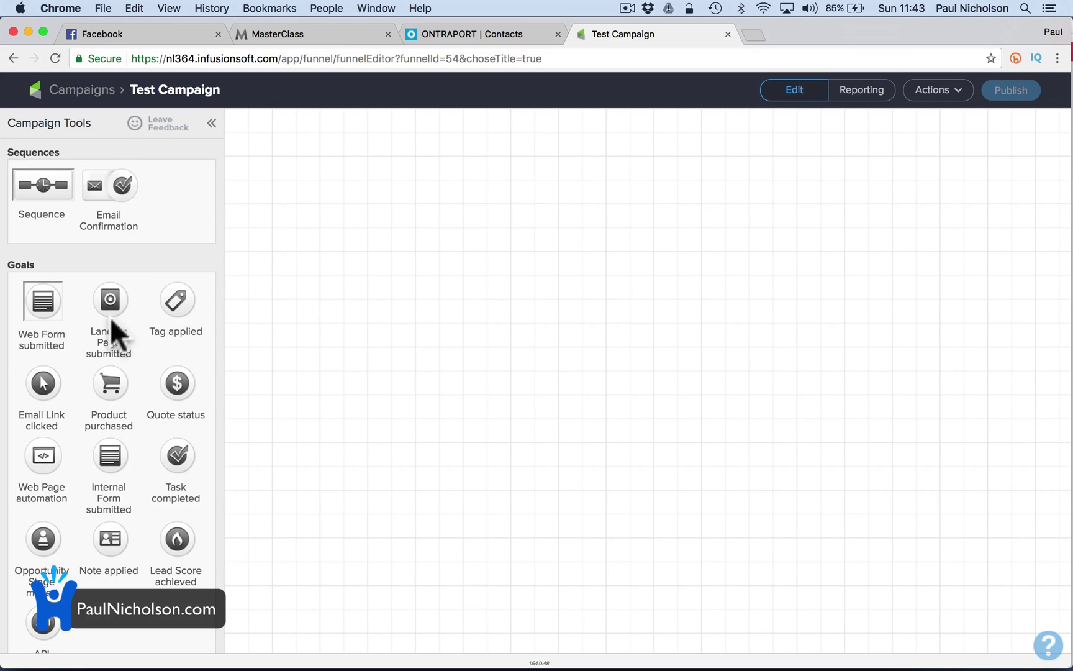
Step: Place a Landing Page submitted goal with a sequence beside it on the canvas, and open the landing page for editing
{"action": "left_click_drag", "start_coordinate": [109, 302], "coordinate": [295, 213]}
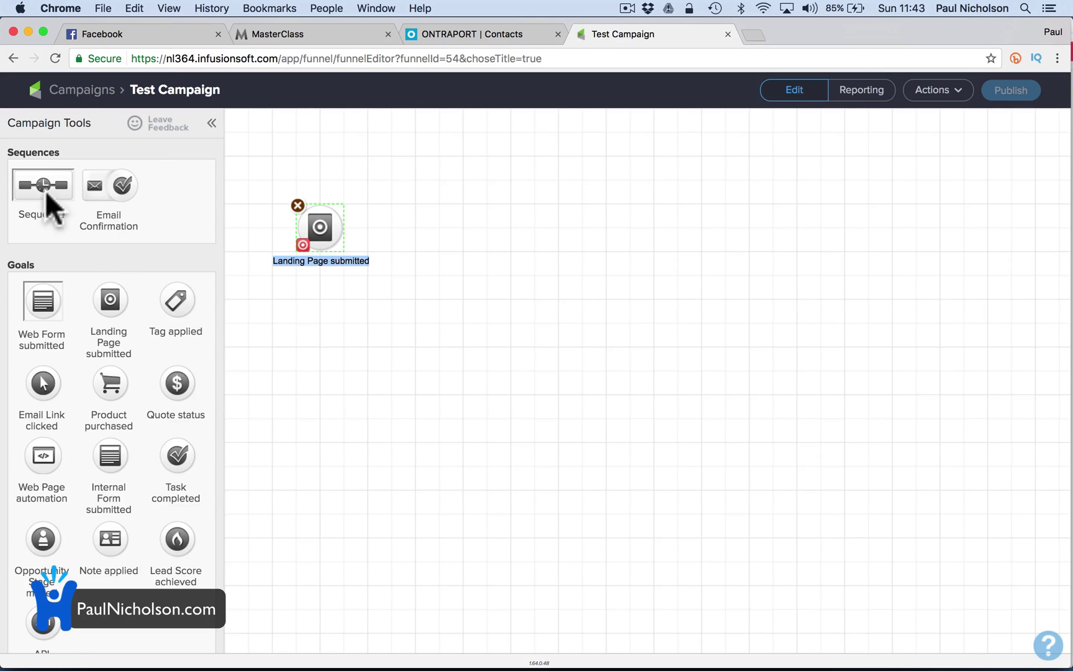
{"action": "left_click_drag", "start_coordinate": [45, 197], "coordinate": [455, 230]}
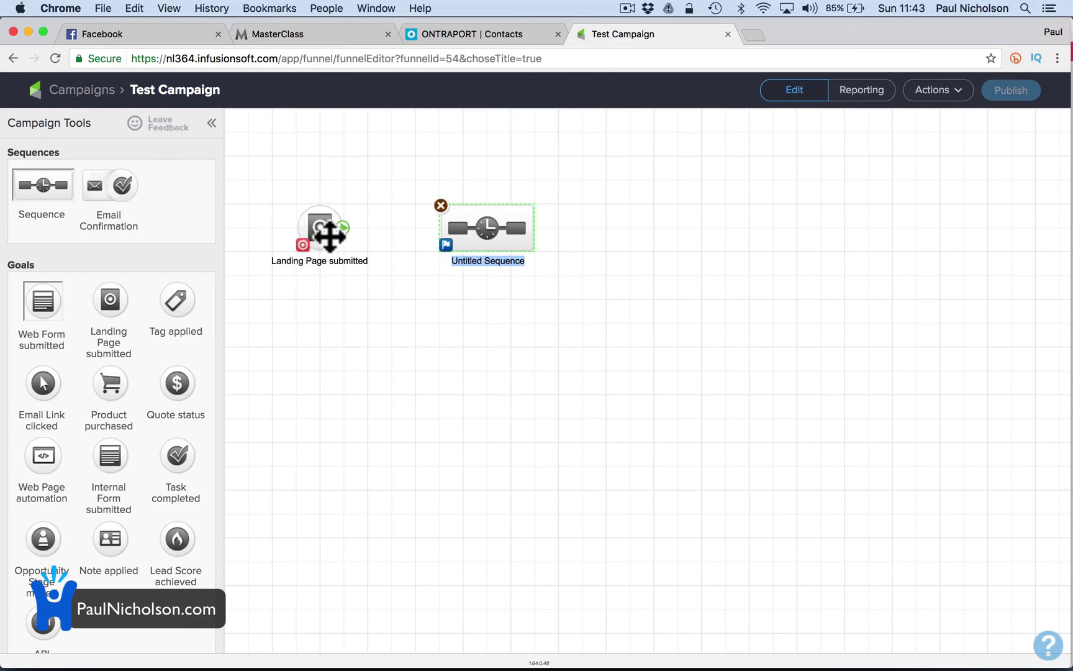
{"action": "left_click", "coordinate": [327, 234]}
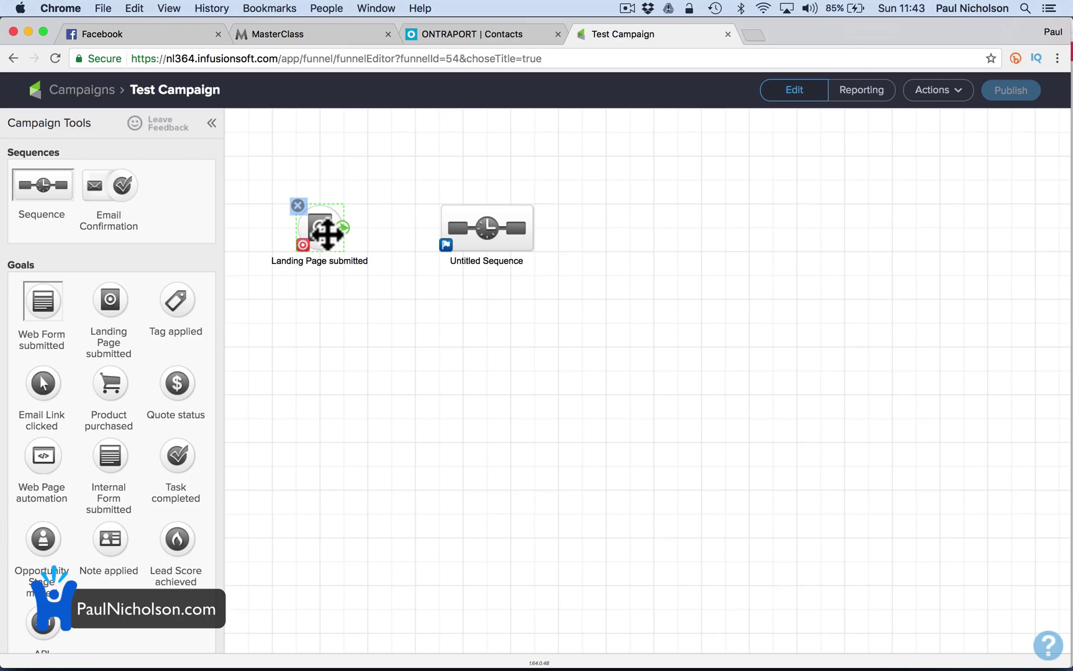
{"action": "double_click", "coordinate": [319, 240]}
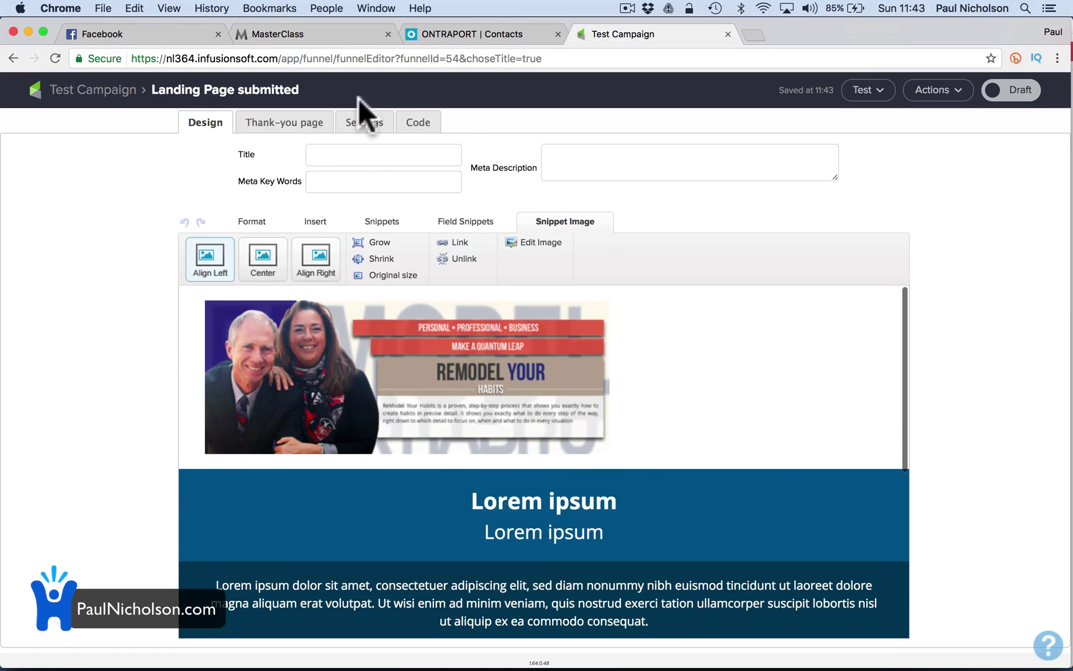
Step: Review the landing page's settings and delete the header image from its design
{"action": "left_click", "coordinate": [362, 123]}
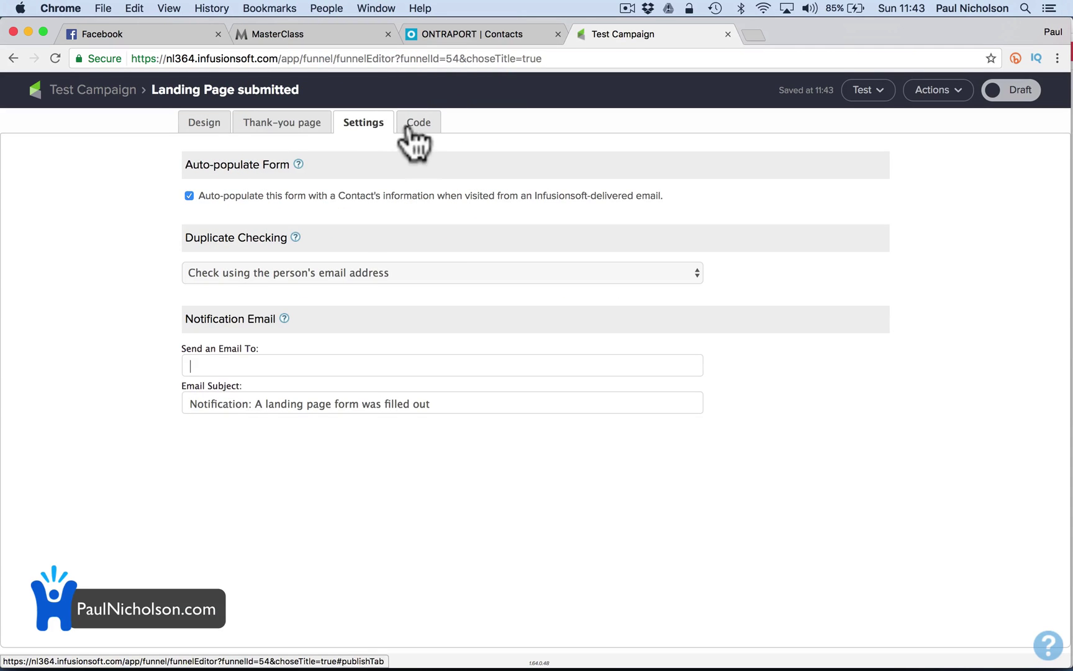
{"action": "left_click", "coordinate": [266, 130]}
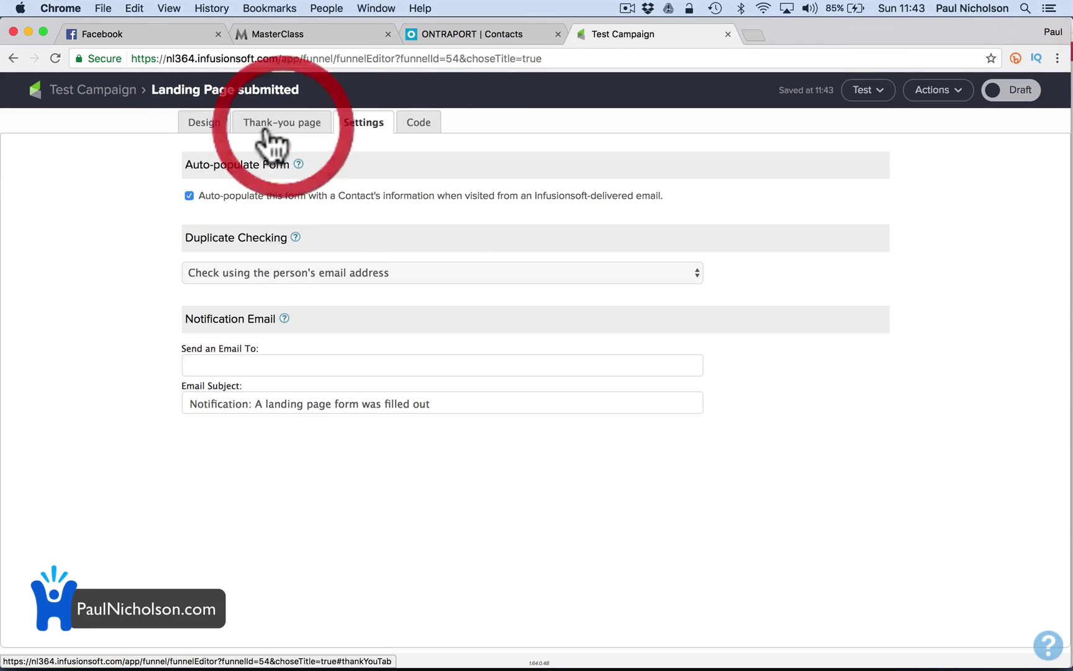
{"action": "left_click", "coordinate": [205, 124]}
{"action": "left_click", "coordinate": [260, 221]}
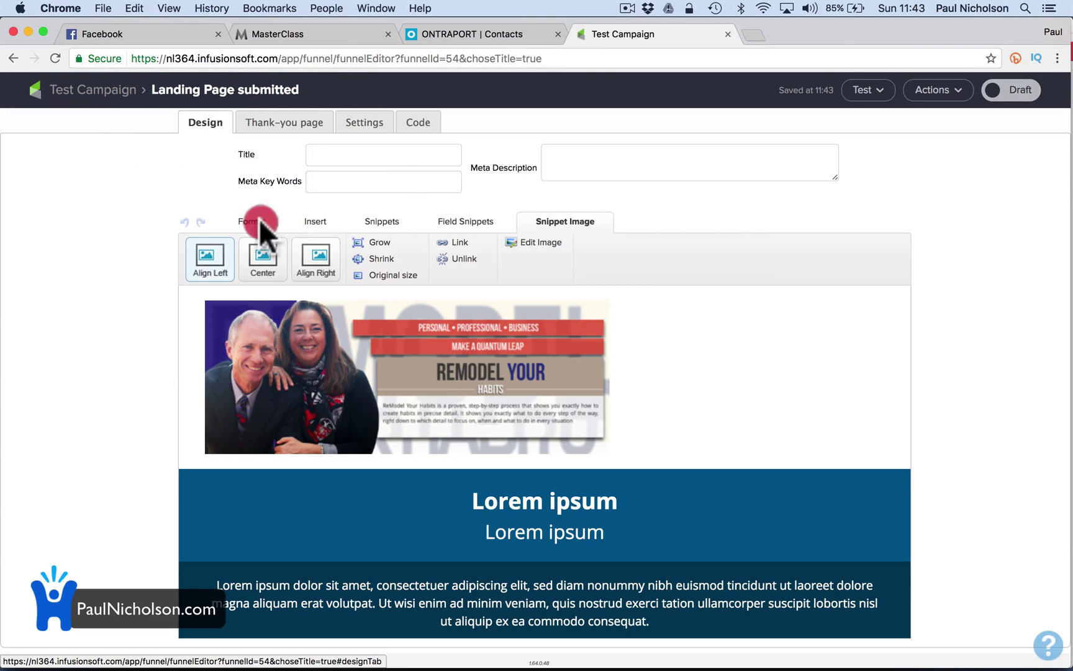
{"action": "left_click", "coordinate": [456, 220]}
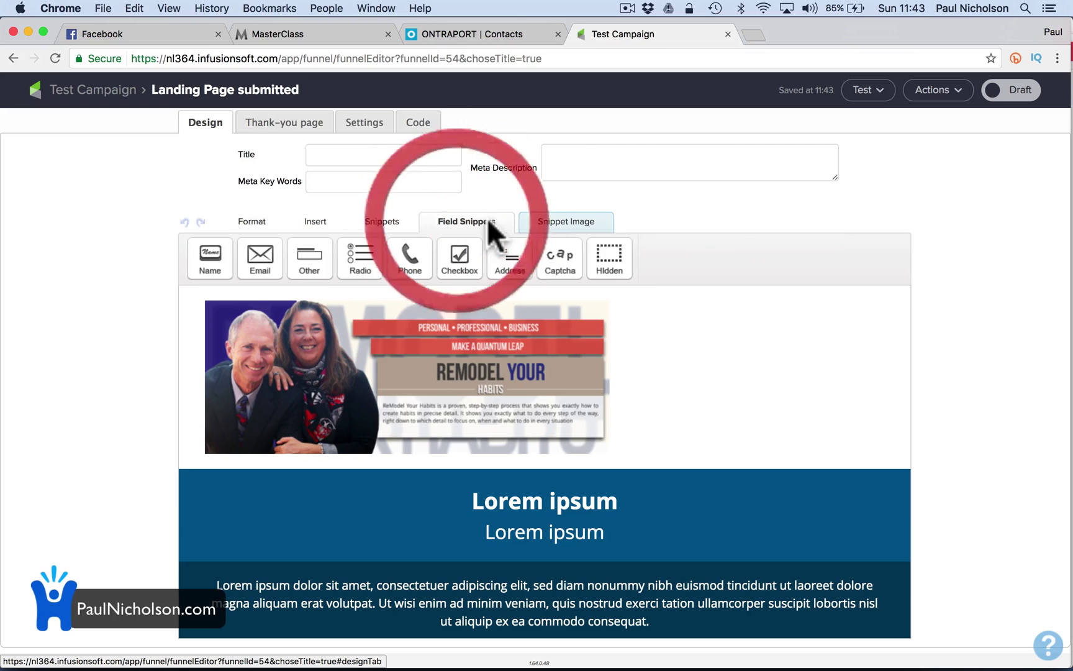
{"action": "left_click", "coordinate": [507, 379]}
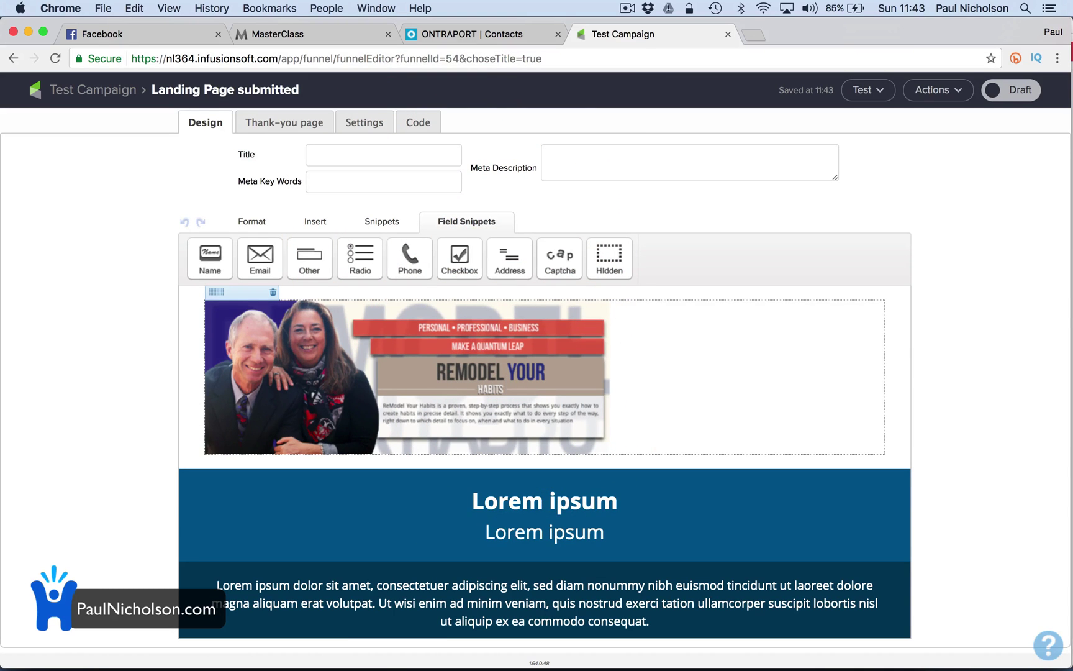
{"action": "left_click", "coordinate": [273, 292]}
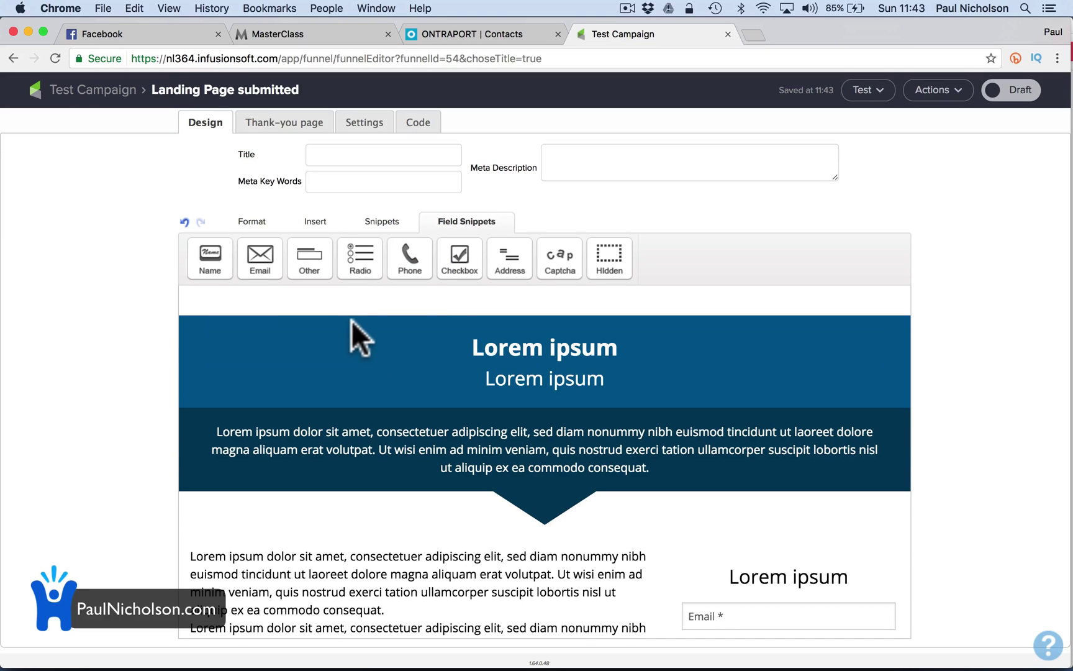
Step: Add a required First Name field above the heading banner of the landing page
{"action": "scroll", "coordinate": [562, 489], "scroll_direction": "down", "scroll_amount": 5}
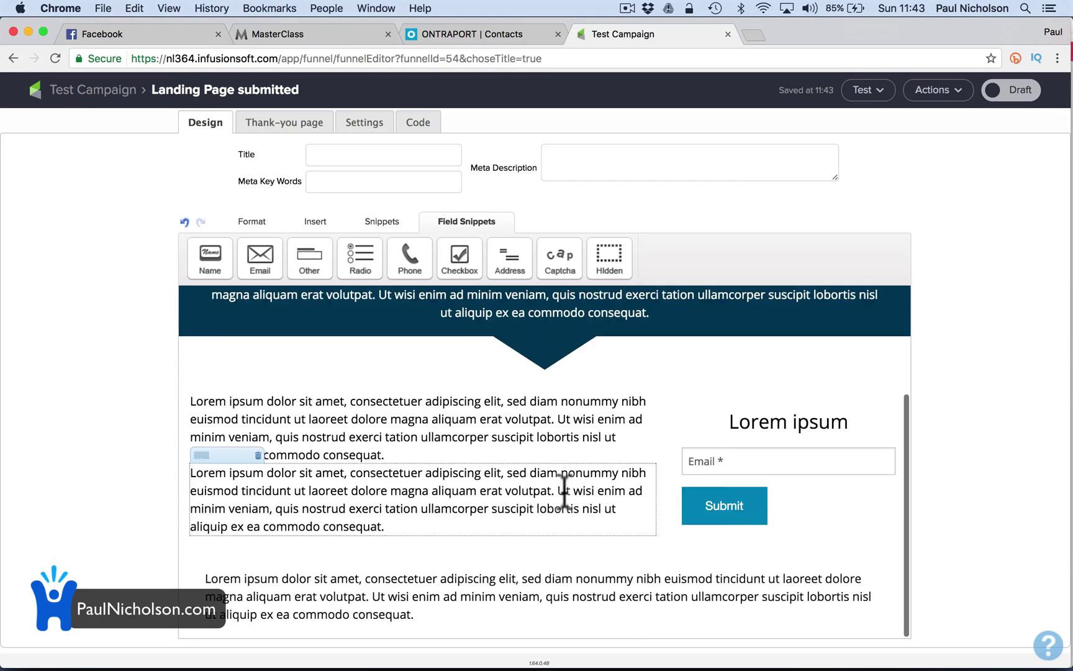
{"action": "scroll", "coordinate": [564, 494], "scroll_direction": "up", "scroll_amount": 5}
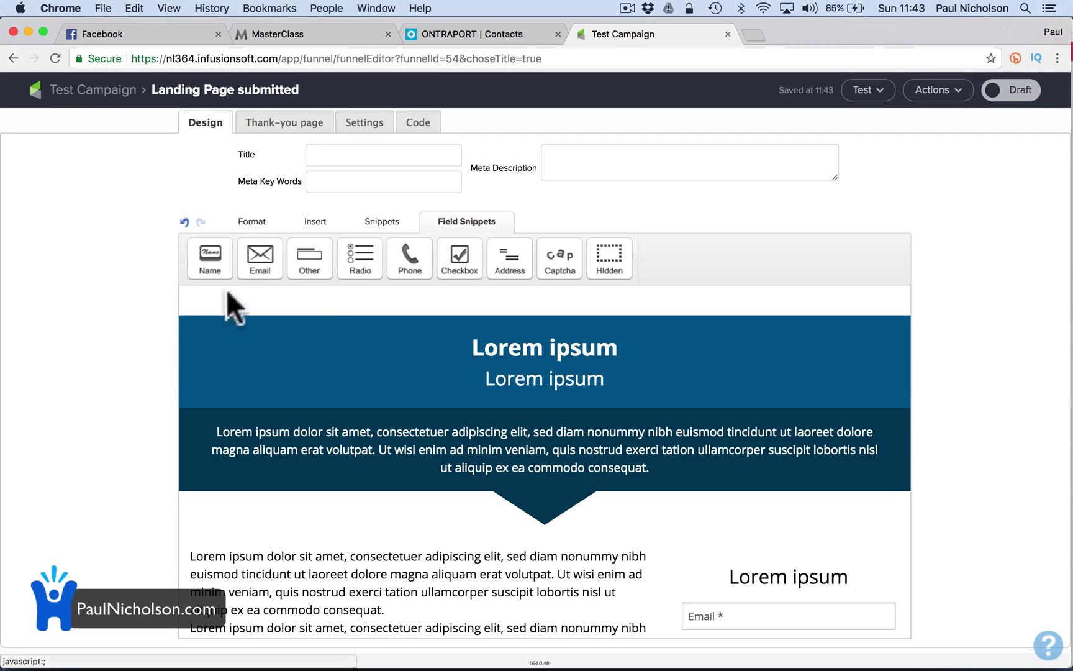
{"action": "left_click_drag", "start_coordinate": [209, 269], "coordinate": [276, 353]}
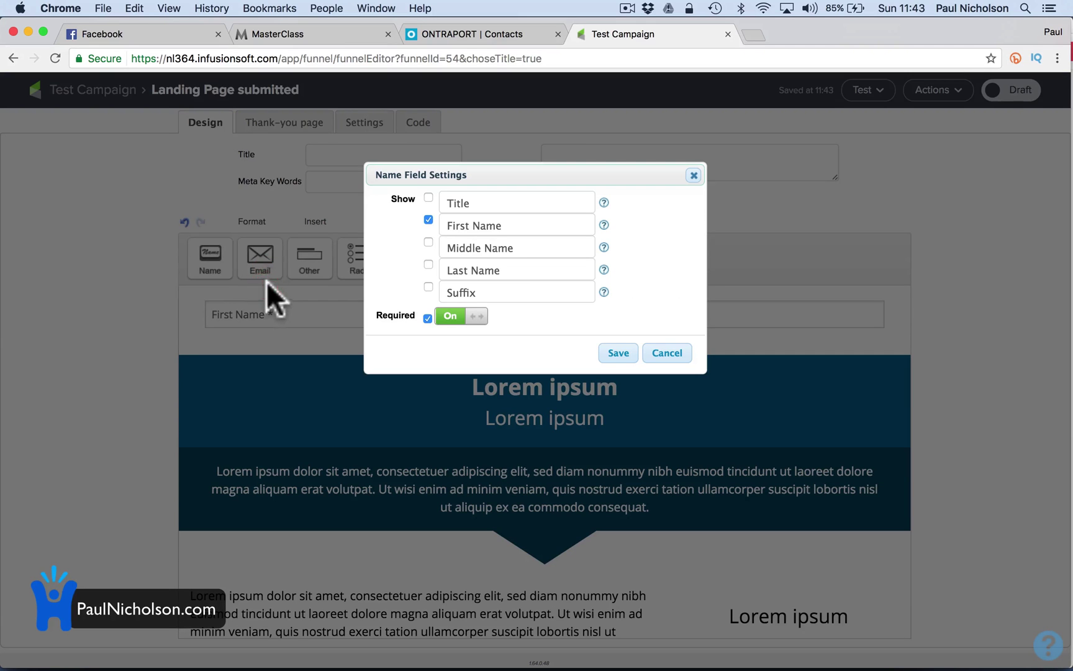
{"action": "left_click", "coordinate": [617, 353]}
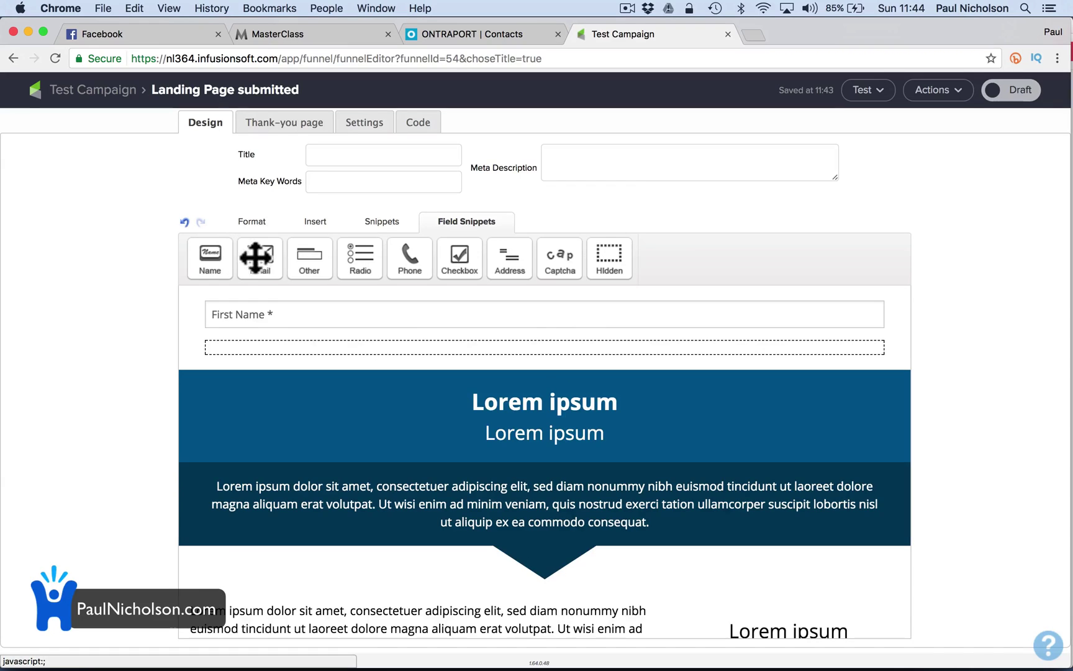
Step: Add a required Email field below First Name and move the Submit button underneath it
{"action": "left_click_drag", "start_coordinate": [256, 258], "coordinate": [265, 348]}
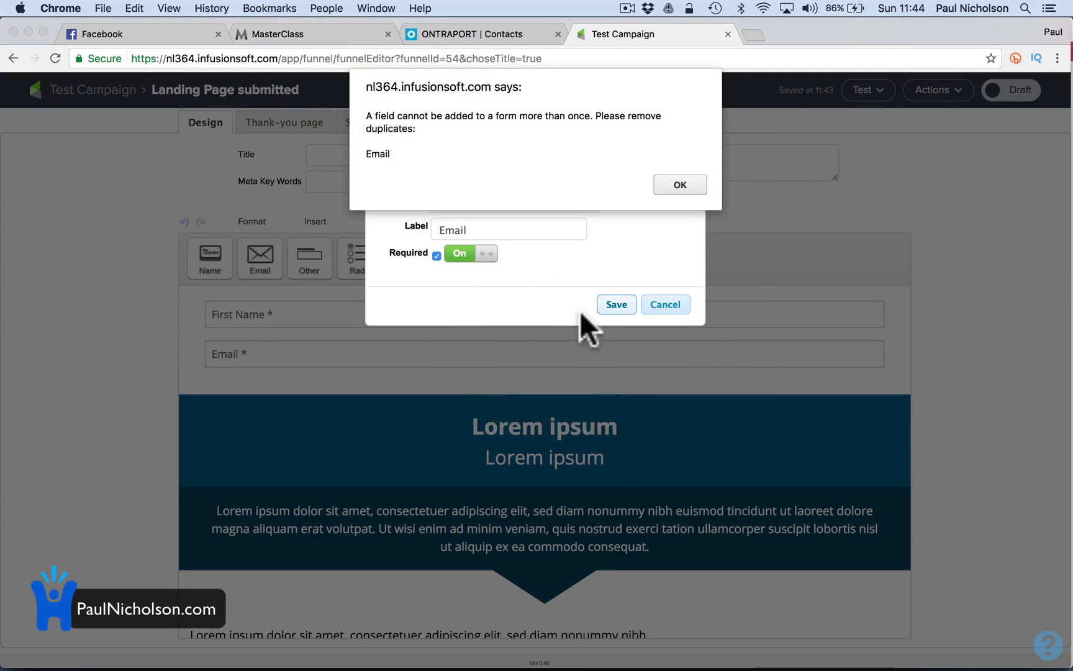
{"action": "left_click", "coordinate": [681, 184]}
{"action": "scroll", "coordinate": [677, 398], "scroll_direction": "down", "scroll_amount": 4}
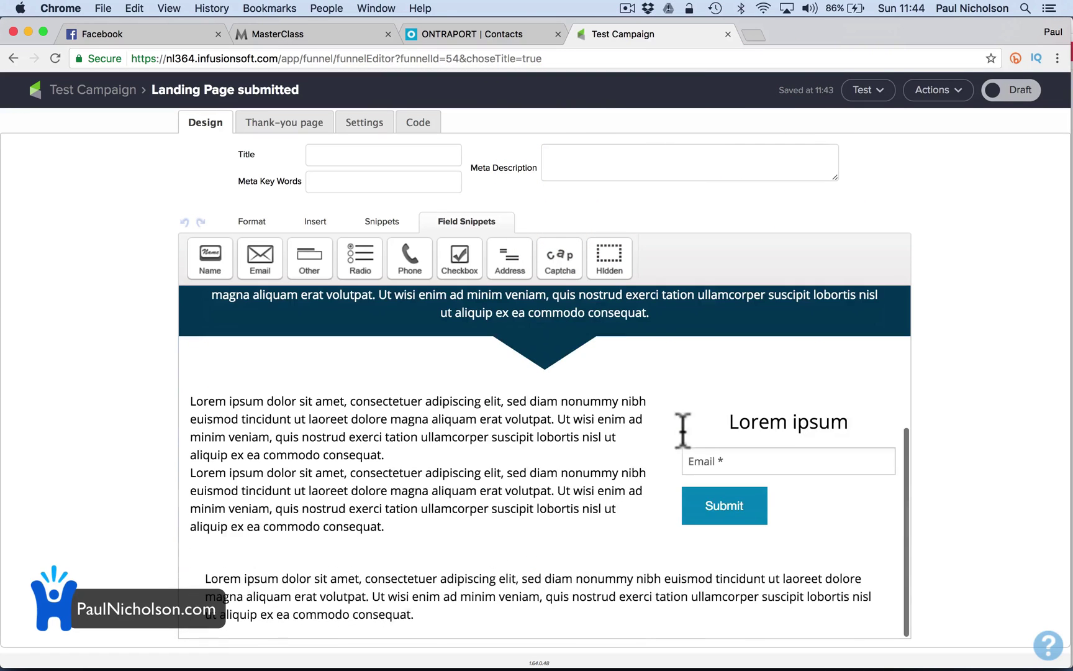
{"action": "left_click_drag", "start_coordinate": [692, 476], "coordinate": [364, 372]}
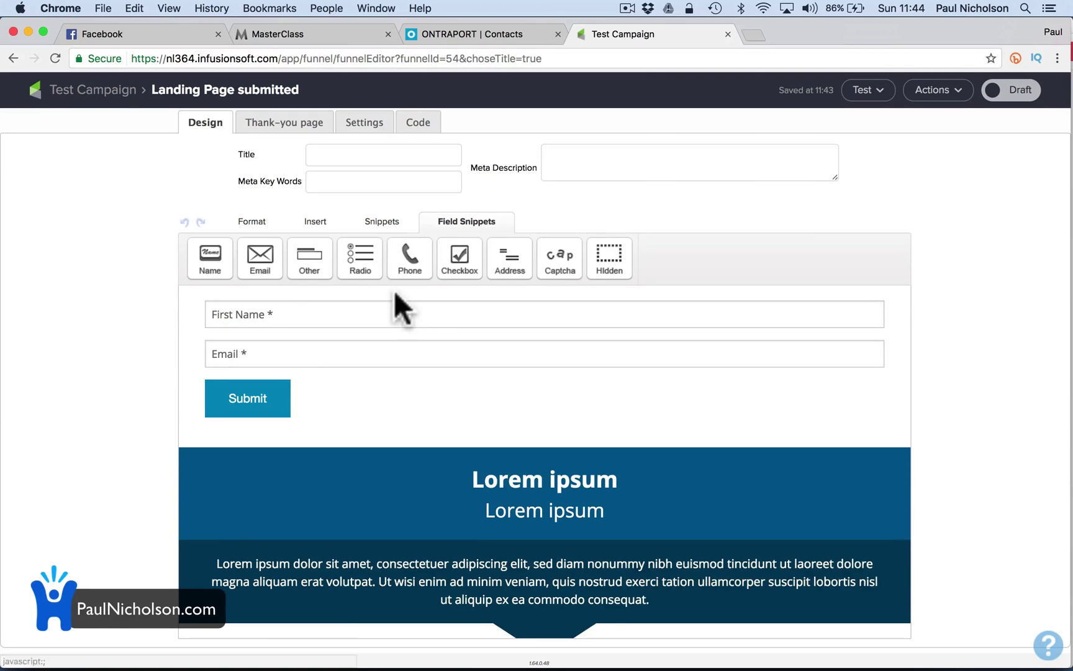
Step: Insert an image placeholder below the Submit button on the landing page
{"action": "left_click", "coordinate": [380, 223]}
{"action": "left_click_drag", "start_coordinate": [409, 252], "coordinate": [468, 280]}
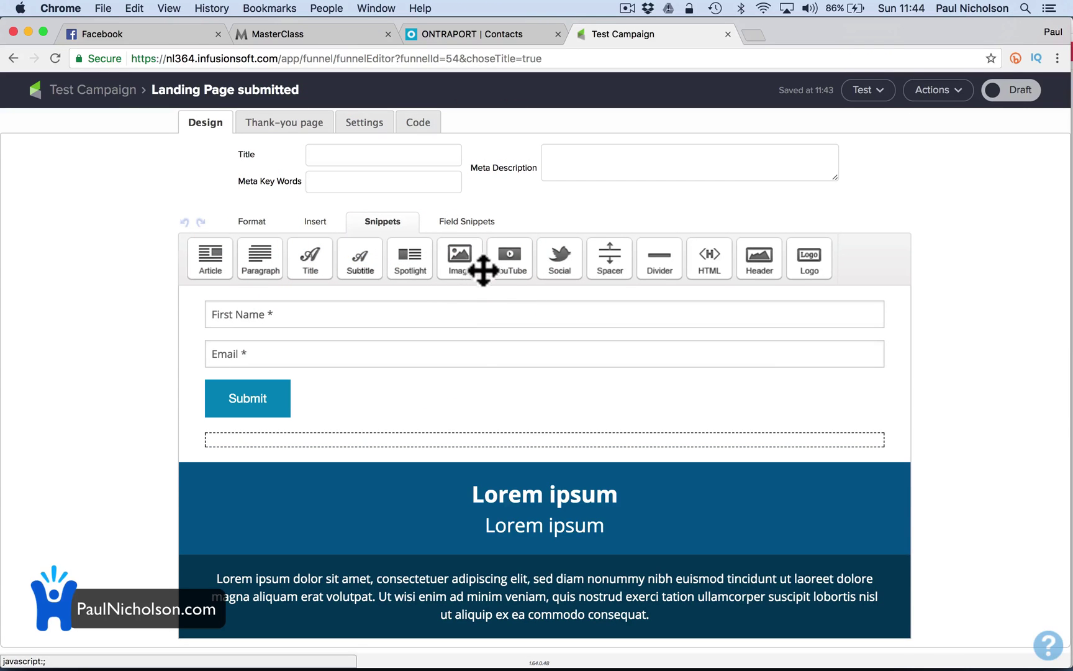
{"action": "left_click", "coordinate": [457, 264]}
{"action": "left_click", "coordinate": [318, 404]}
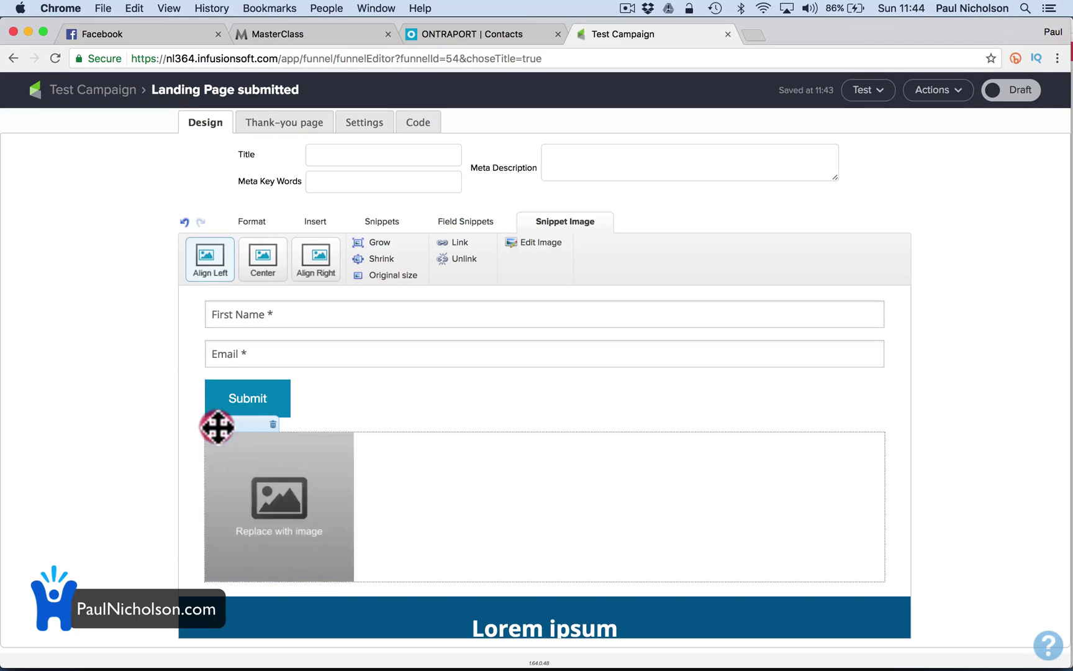
Step: Try to move the image placeholder above the First Name field, closing the Submit button settings without changes
{"action": "left_click_drag", "start_coordinate": [215, 425], "coordinate": [228, 285]}
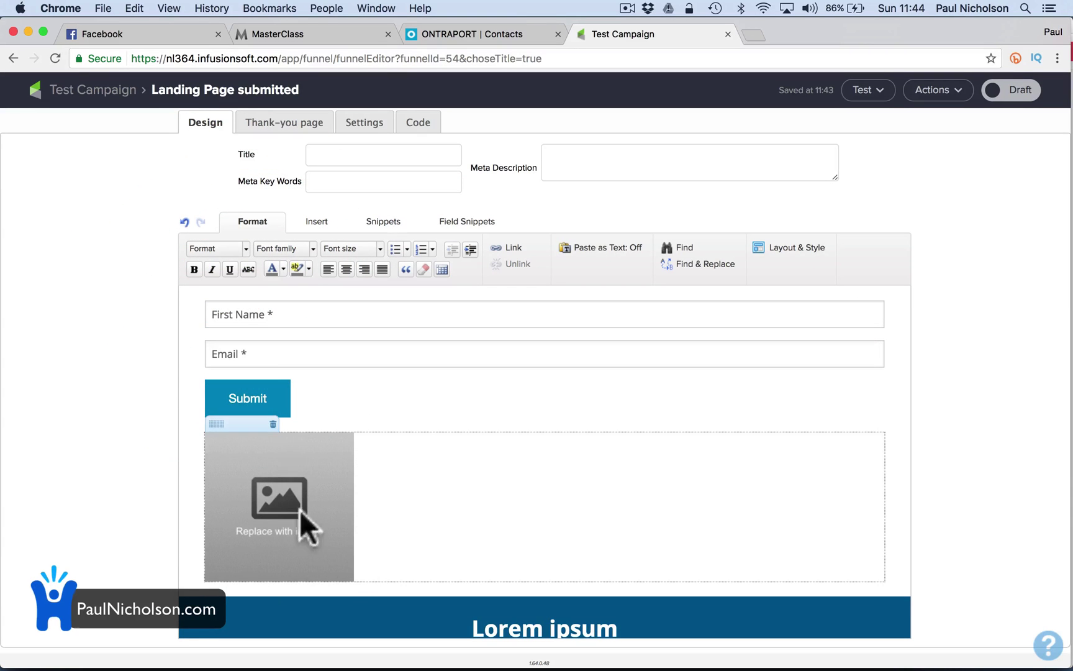
{"action": "left_click", "coordinate": [271, 425]}
{"action": "left_click", "coordinate": [267, 422]}
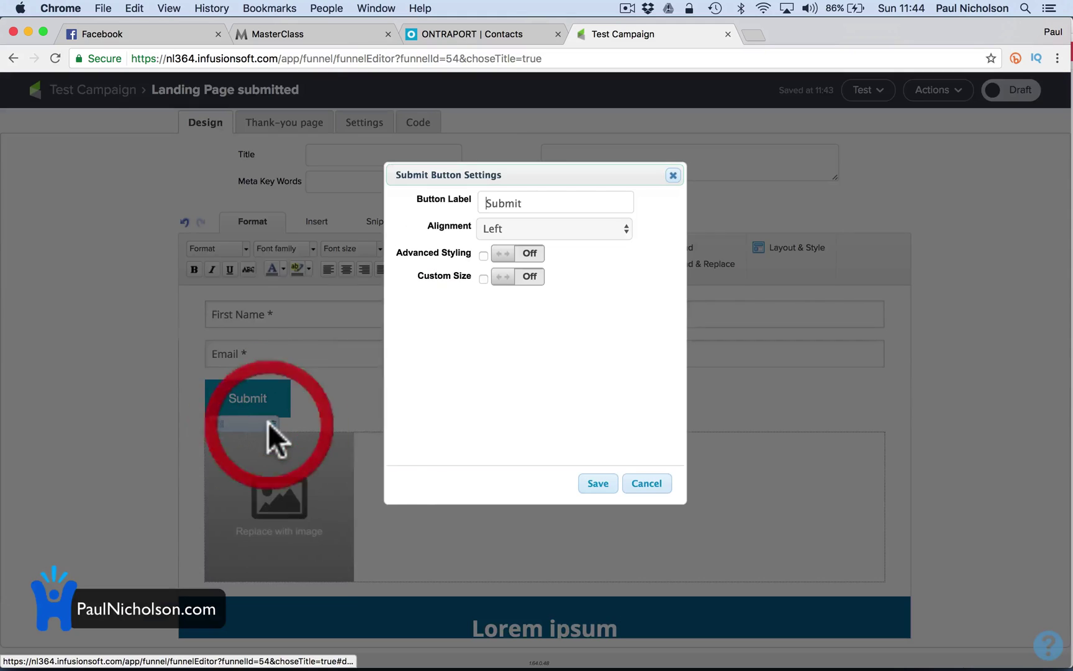
{"action": "left_click", "coordinate": [587, 485]}
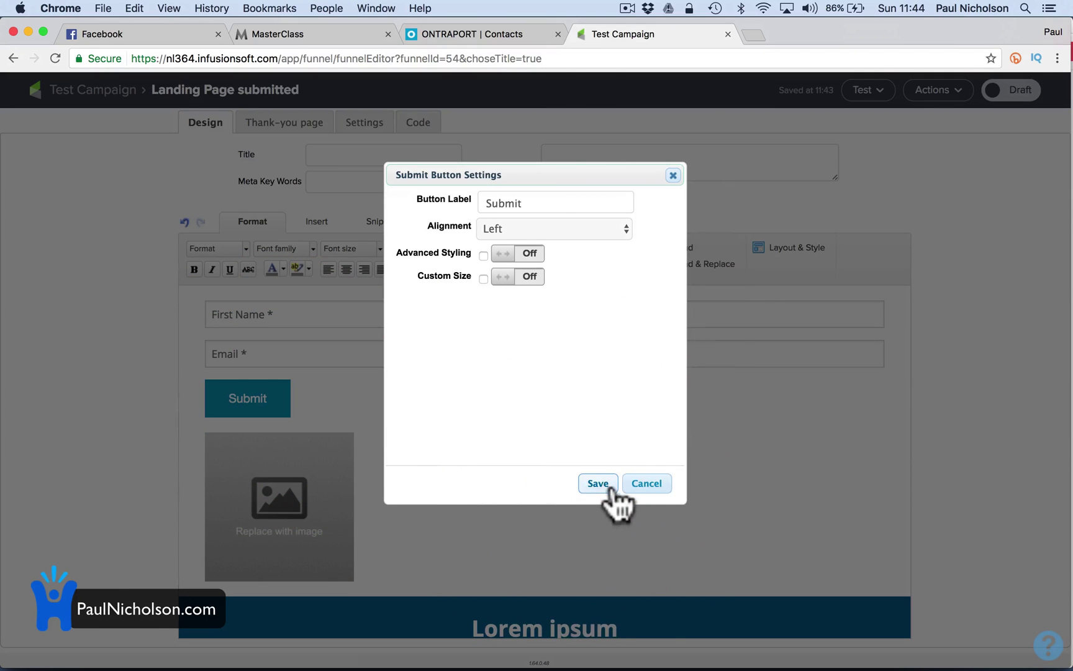
{"action": "left_click", "coordinate": [682, 186]}
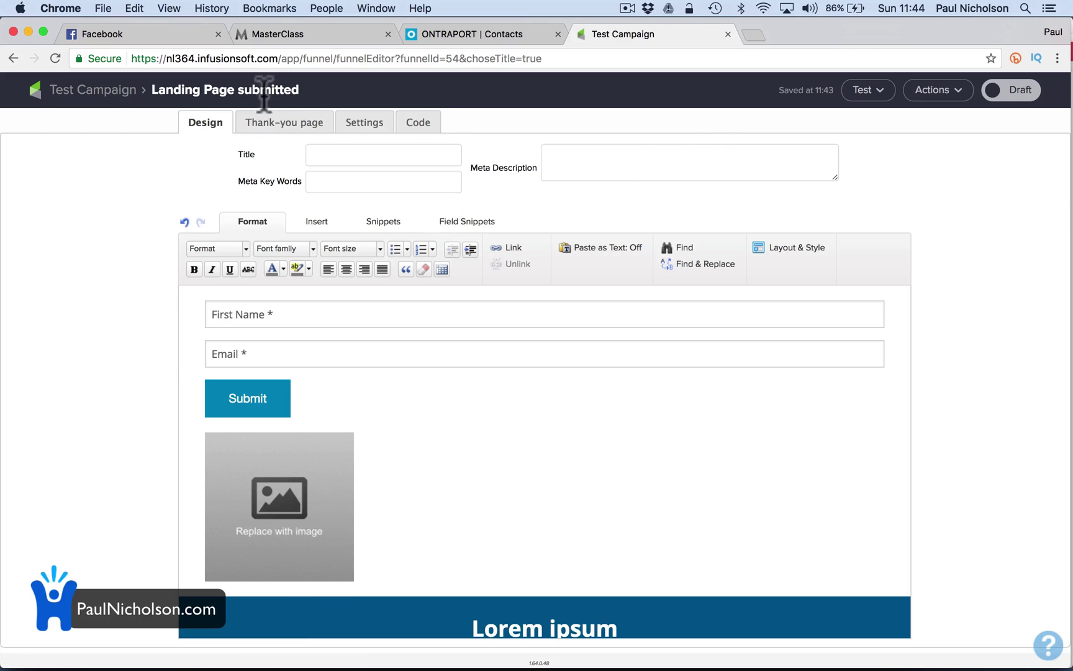
Step: Leave the landing page editor and return to the Test Campaign canvas, dismissing the duplicate-field alert
{"action": "left_click", "coordinate": [90, 91]}
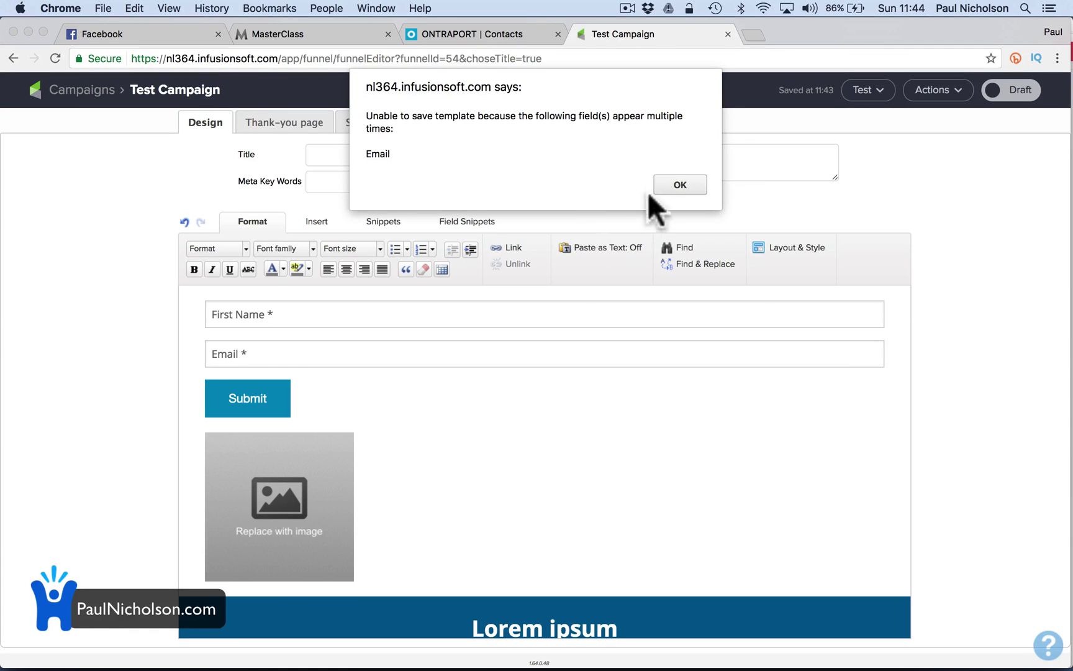
{"action": "left_click", "coordinate": [677, 186]}
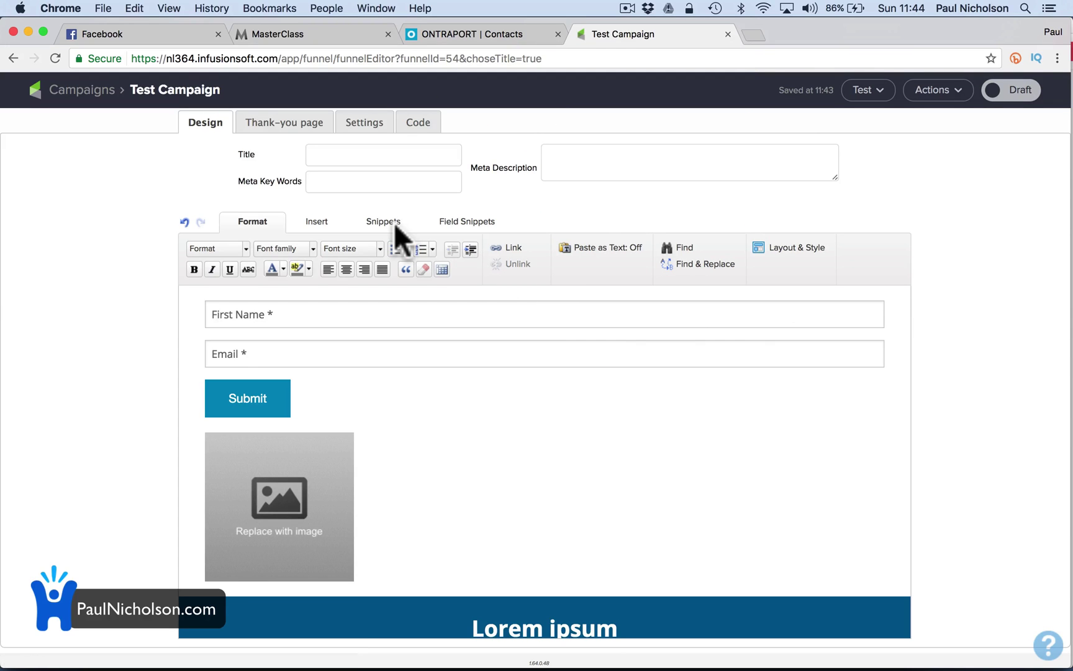
{"action": "left_click", "coordinate": [163, 91]}
{"action": "scroll", "coordinate": [254, 276], "scroll_direction": "up", "scroll_amount": 3}
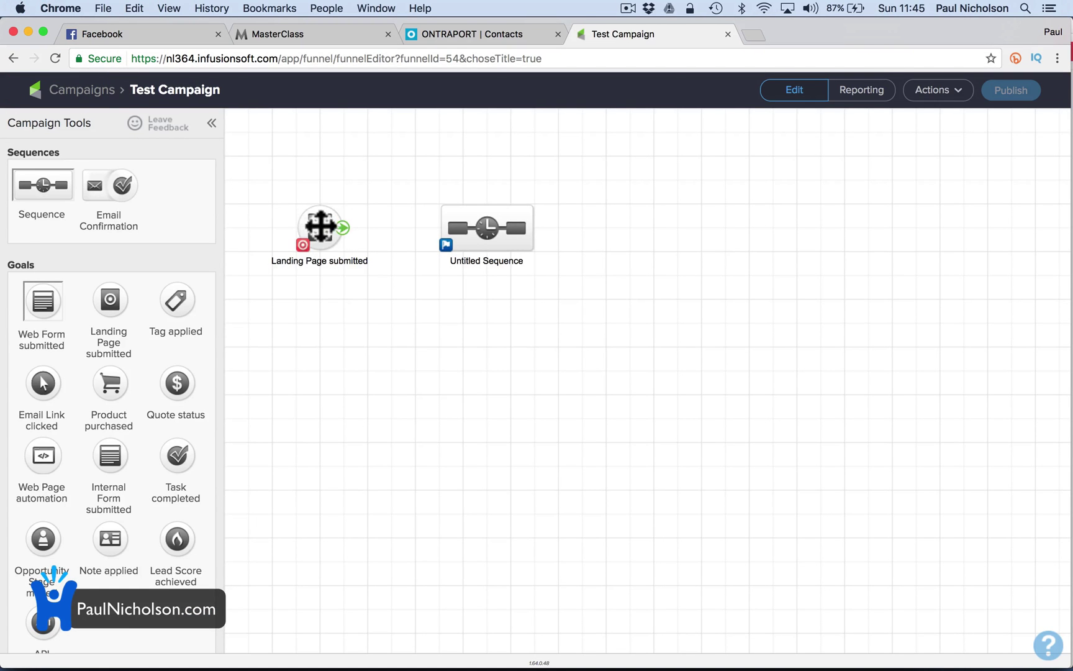
Step: Connect the landing page goal to the sequence and add an email after the sequence's Start point
{"action": "left_click_drag", "start_coordinate": [342, 228], "coordinate": [455, 231]}
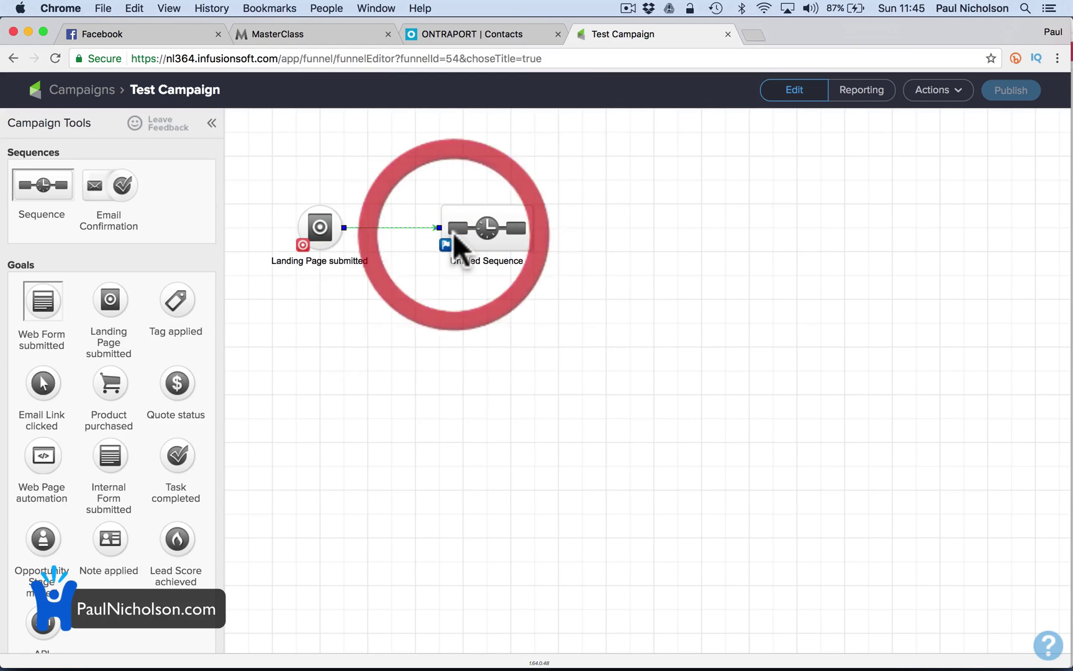
{"action": "double_click", "coordinate": [477, 227]}
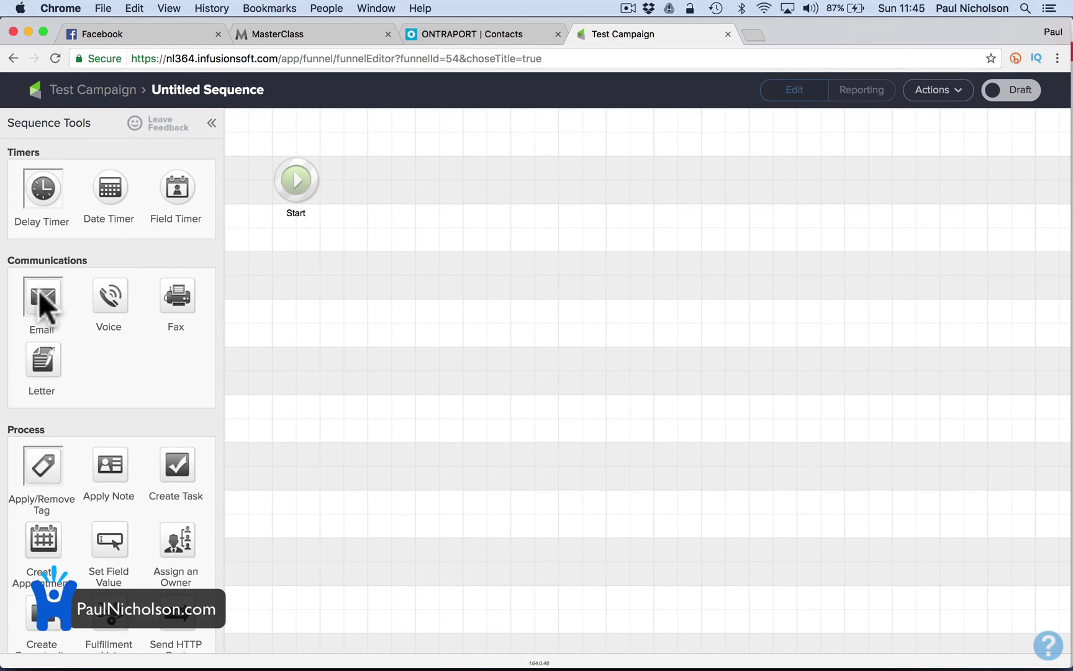
{"action": "left_click_drag", "start_coordinate": [42, 297], "coordinate": [378, 174]}
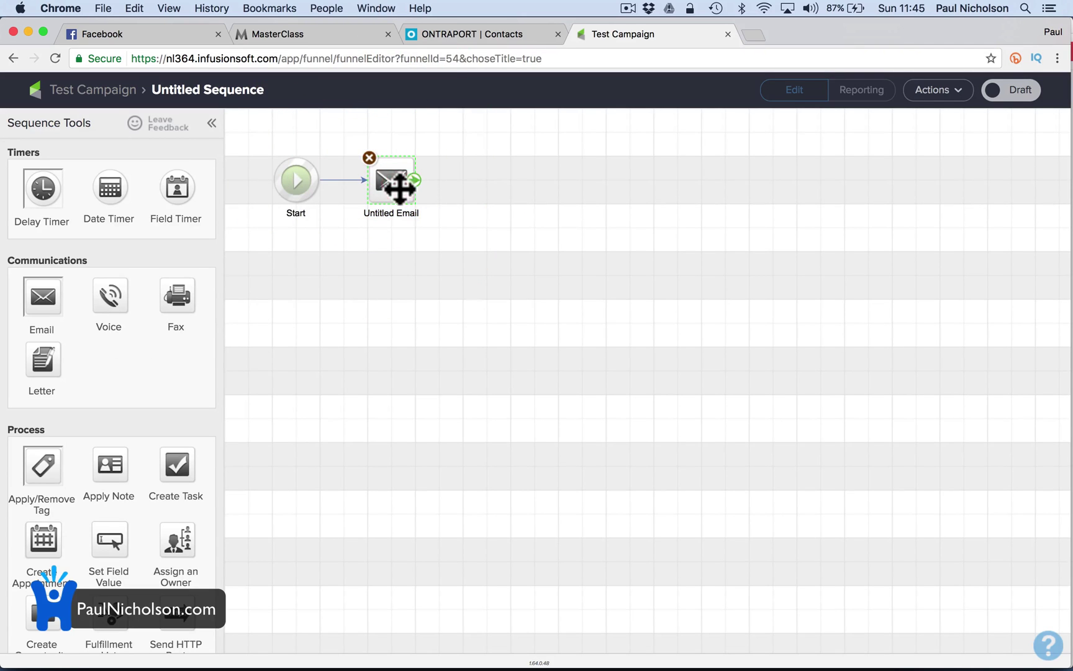
Step: Open the untitled email in the sequence and apply the Download template from the gallery
{"action": "double_click", "coordinate": [396, 185]}
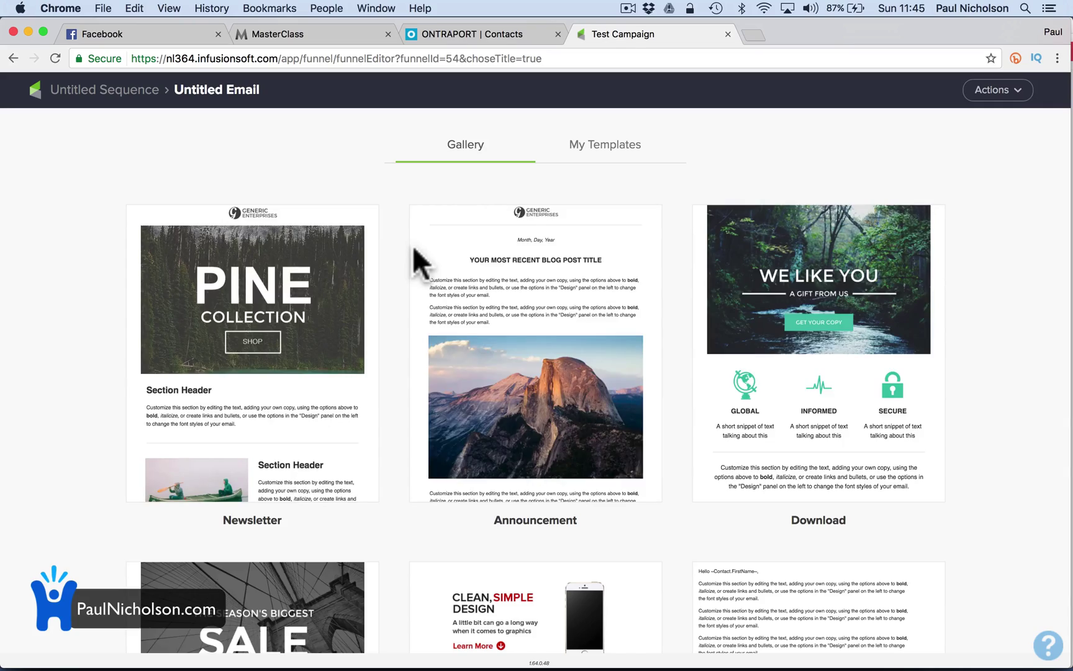
{"action": "scroll", "coordinate": [518, 455], "scroll_direction": "down", "scroll_amount": 13}
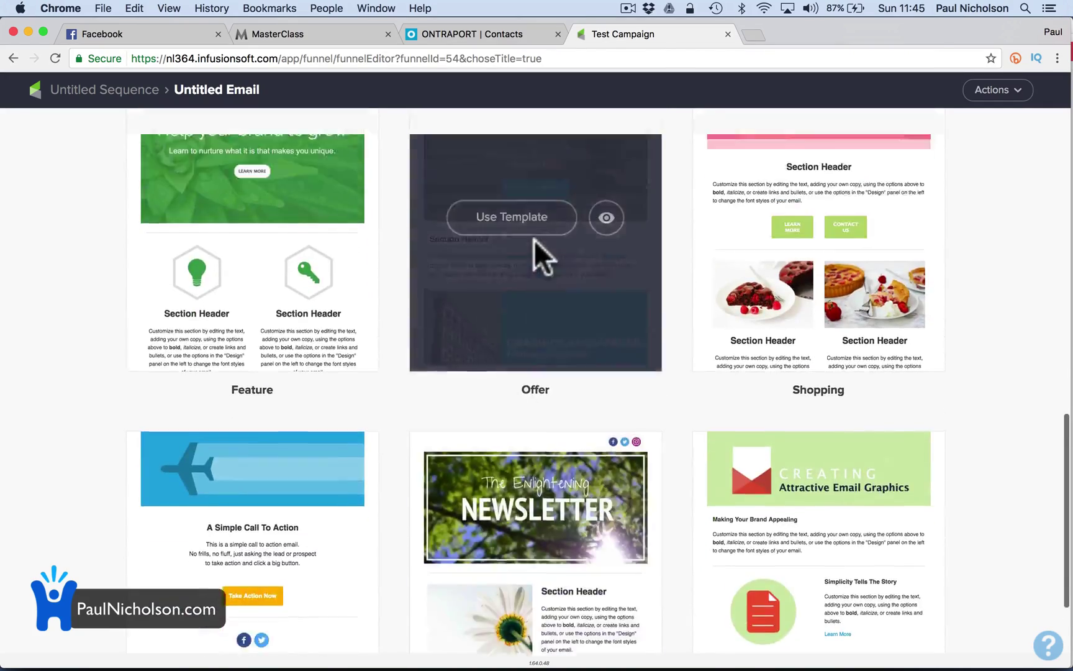
{"action": "scroll", "coordinate": [541, 251], "scroll_direction": "up", "scroll_amount": 9}
{"action": "scroll", "coordinate": [534, 240], "scroll_direction": "up", "scroll_amount": 5}
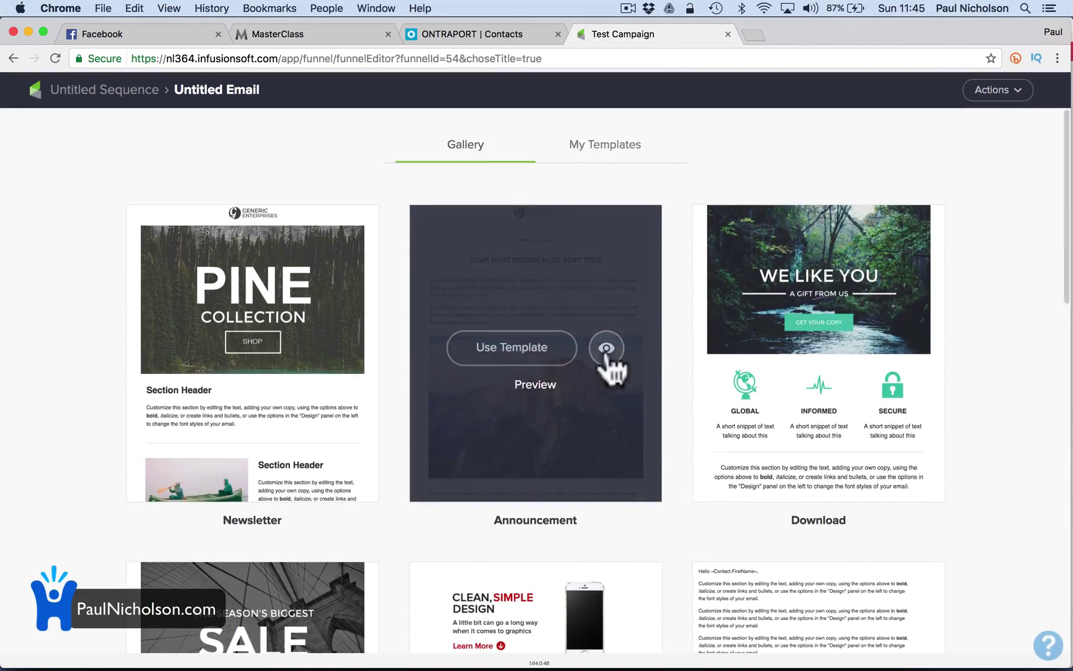
{"action": "scroll", "coordinate": [867, 322], "scroll_direction": "down", "scroll_amount": 4}
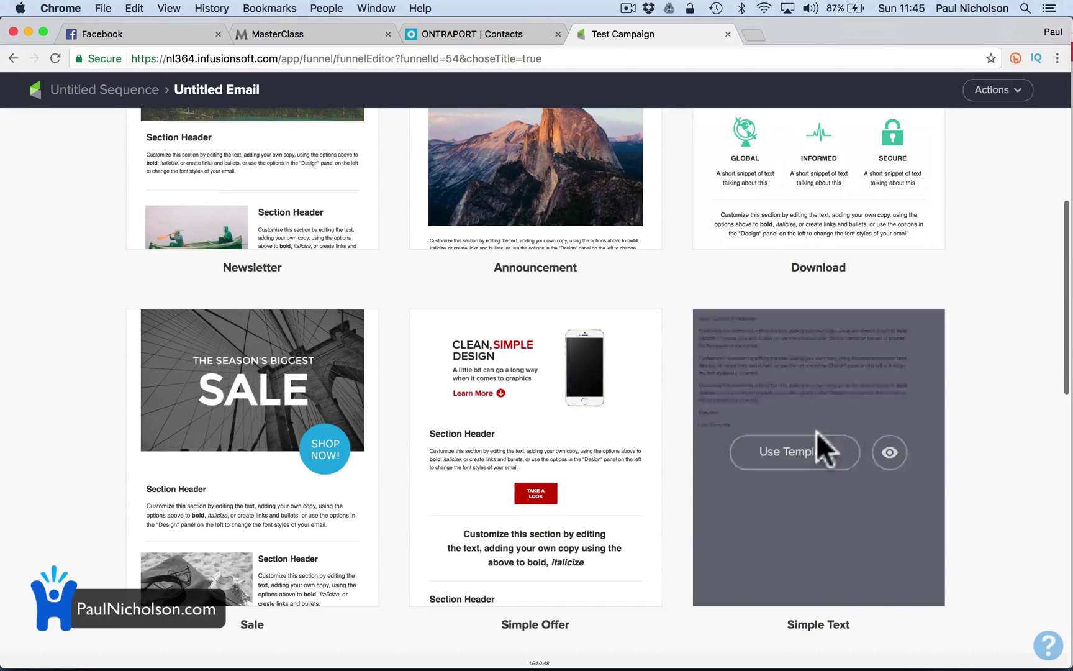
{"action": "scroll", "coordinate": [856, 390], "scroll_direction": "up", "scroll_amount": 5}
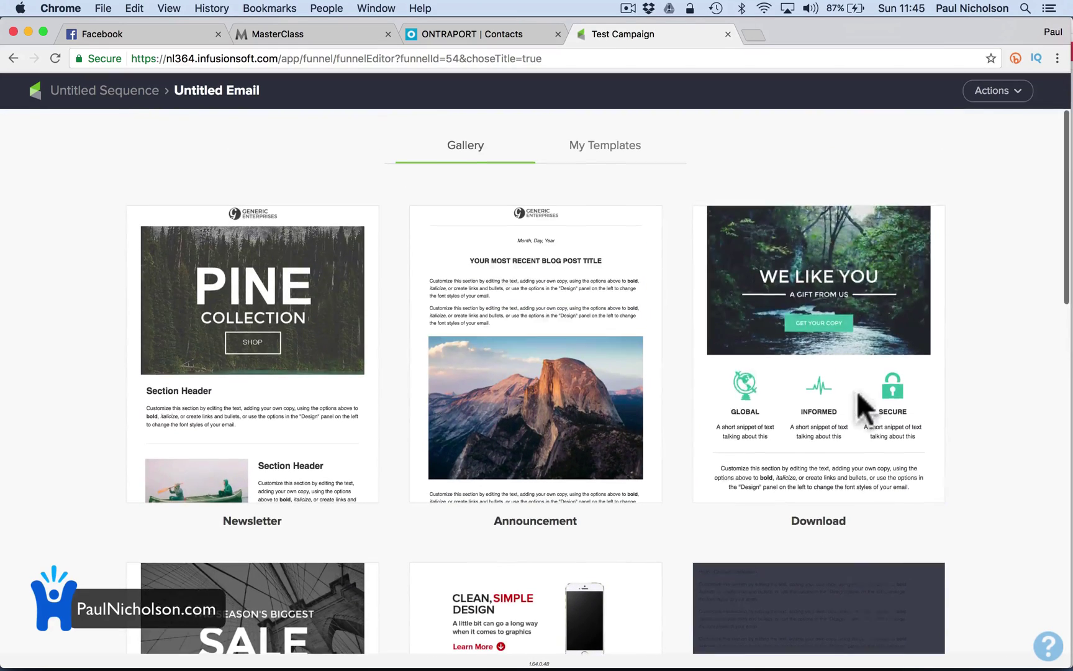
{"action": "left_click", "coordinate": [790, 356]}
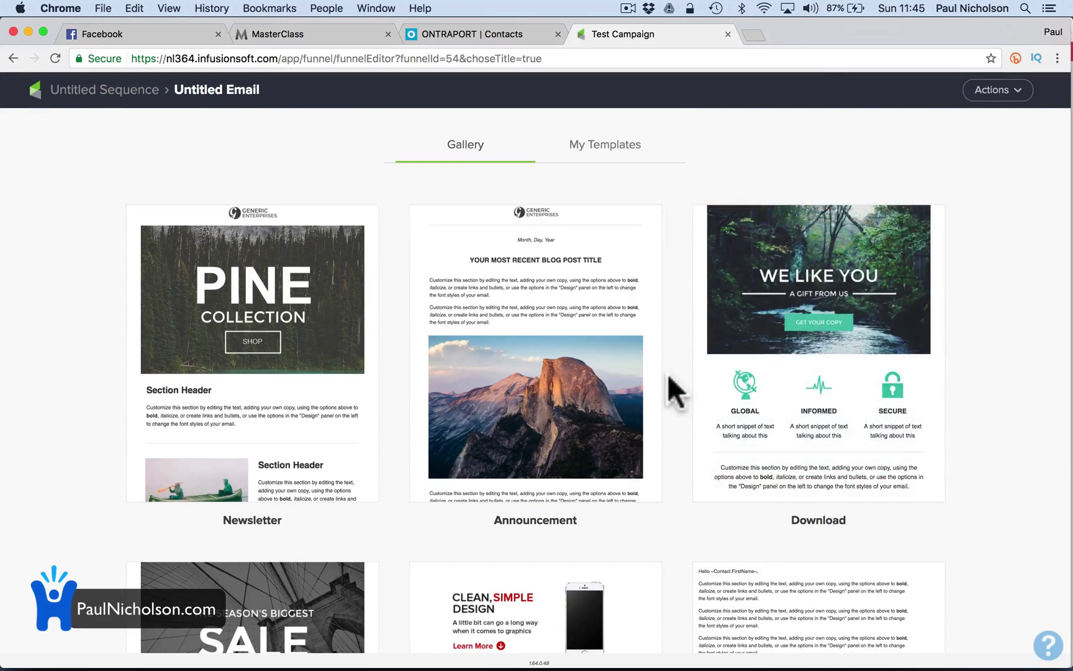
Step: Turn the text below the GLOBAL heading into a numbered list and replace it with "Camer Spec"
{"action": "scroll", "coordinate": [590, 383], "scroll_direction": "down", "scroll_amount": 4}
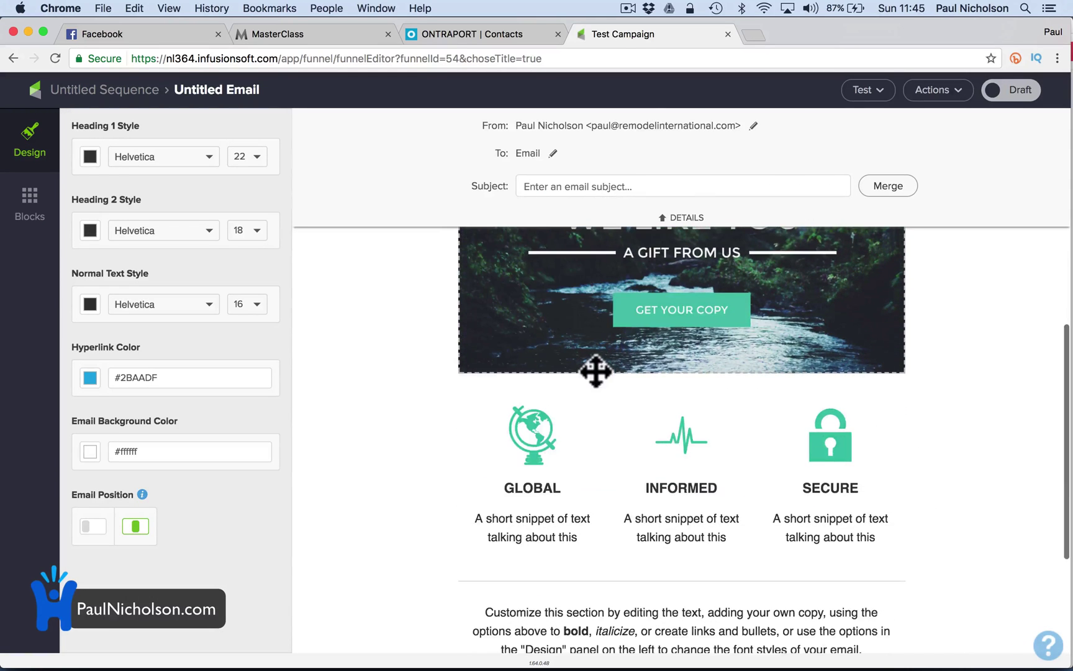
{"action": "left_click", "coordinate": [565, 510]}
{"action": "scroll", "coordinate": [569, 507], "scroll_direction": "up", "scroll_amount": 2}
{"action": "left_click", "coordinate": [572, 505]}
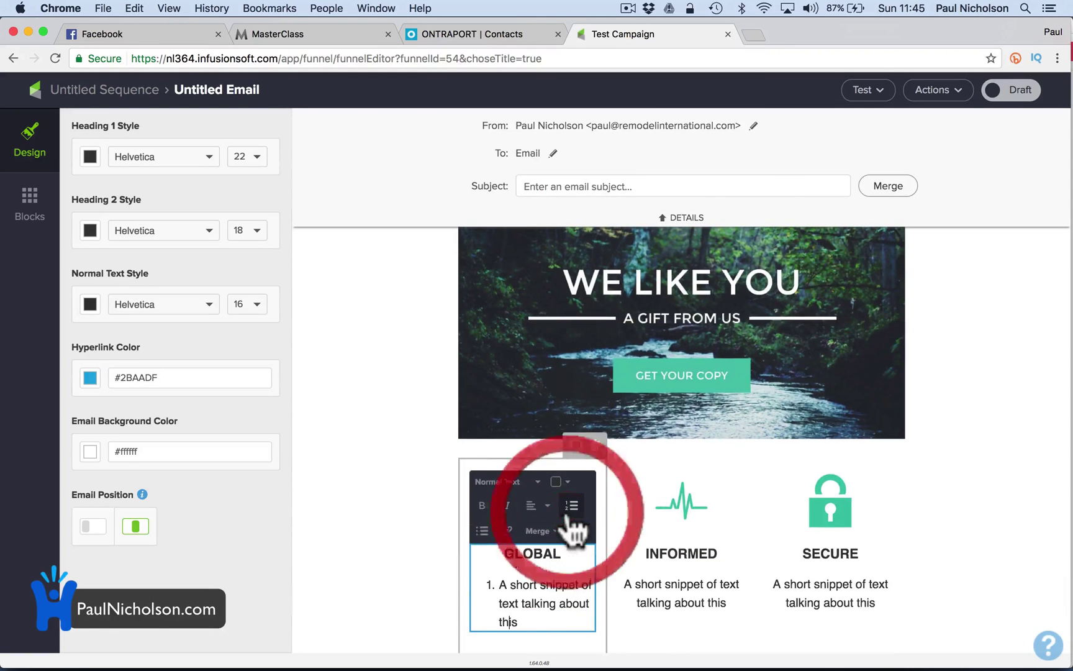
{"action": "left_click", "coordinate": [537, 612]}
{"action": "triple_click", "coordinate": [536, 612]}
{"action": "type", "text": "Camer Spec"}
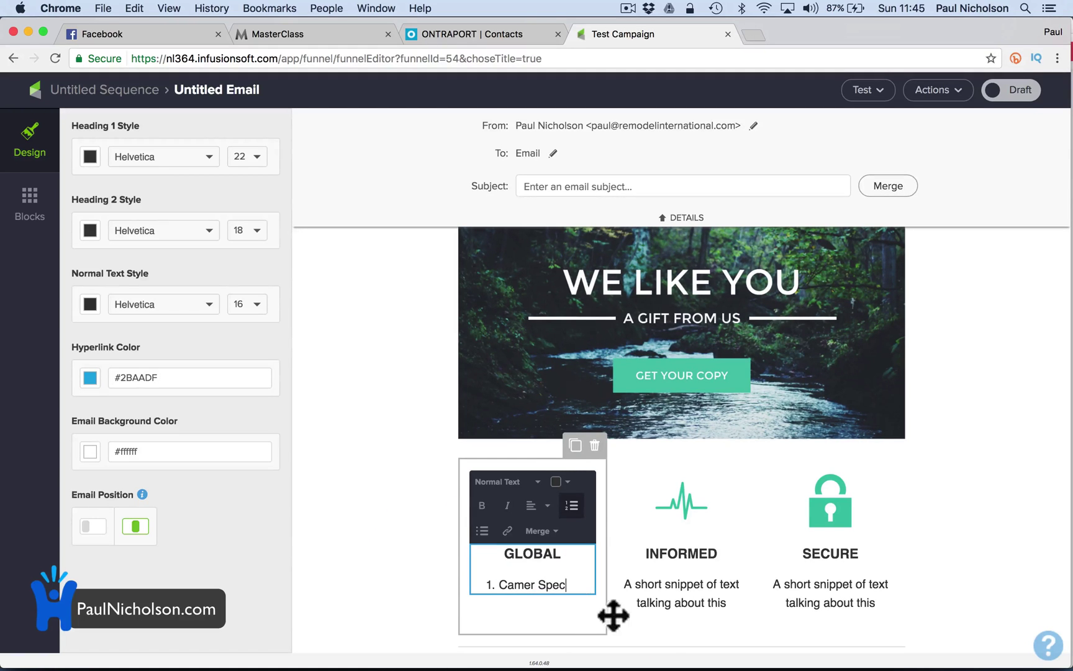
Step: Replace the text below the INFORMED heading with "Camera Price" and correct the GLOBAL list item to "Camera Spec"
{"action": "left_click", "coordinate": [647, 597]}
{"action": "triple_click", "coordinate": [646, 602]}
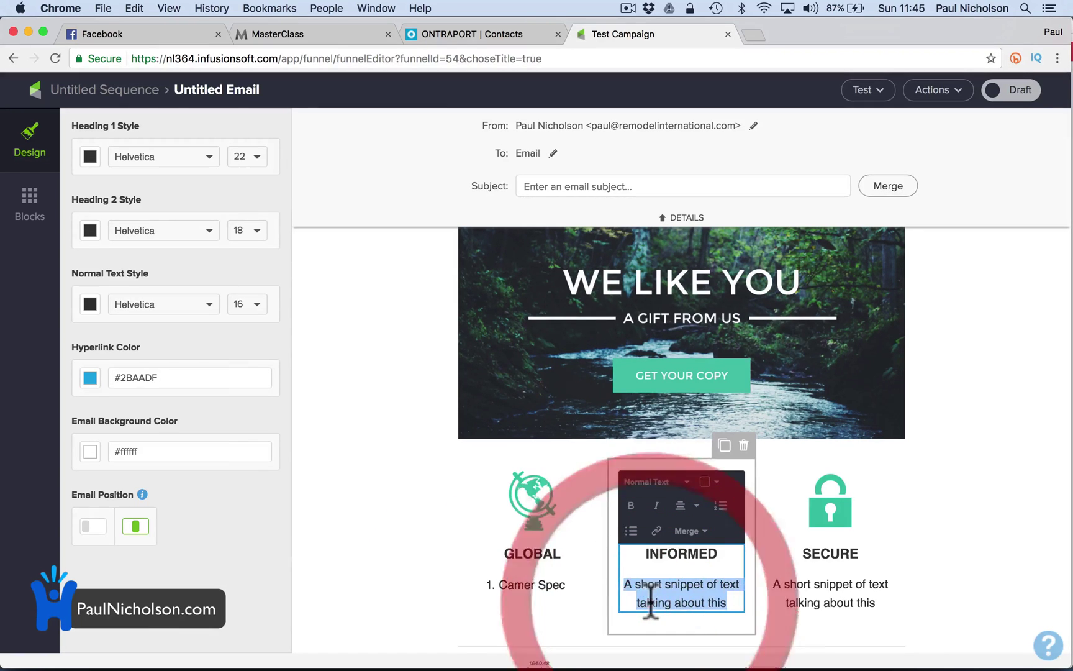
{"action": "type", "text": "Camera Price"}
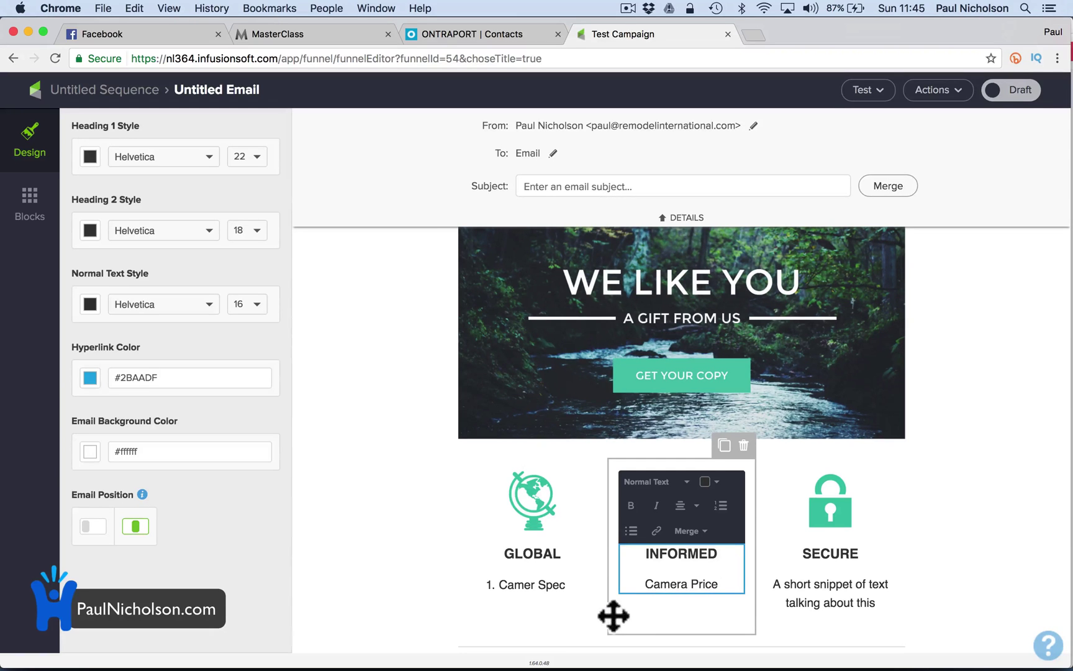
{"action": "left_click", "coordinate": [568, 587]}
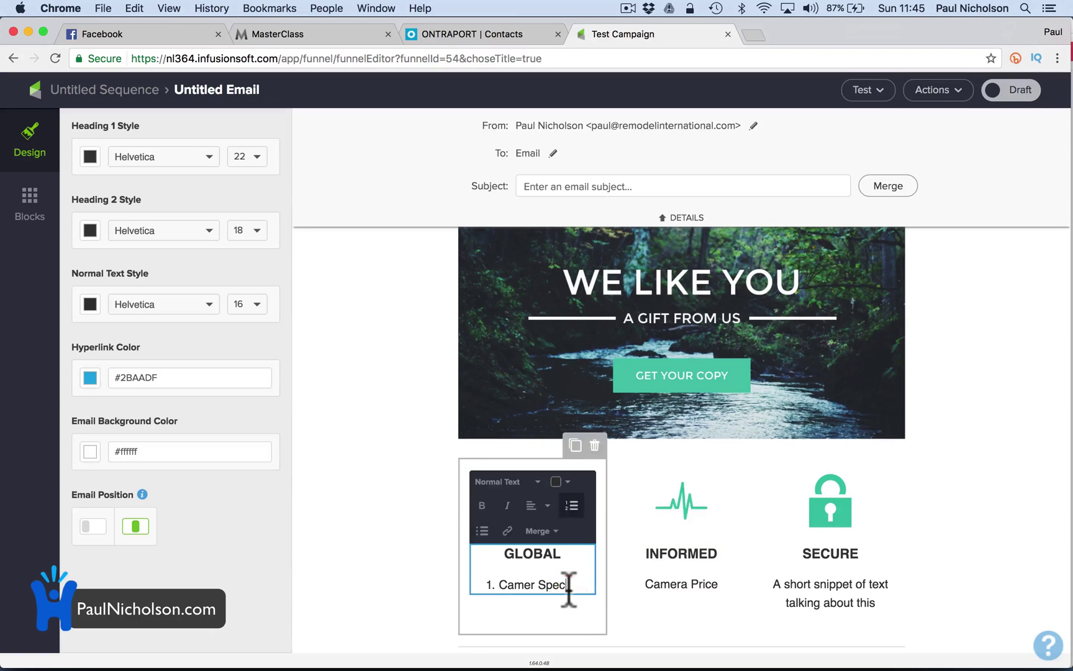
{"action": "left_click", "coordinate": [536, 584]}
{"action": "type", "text": "a"}
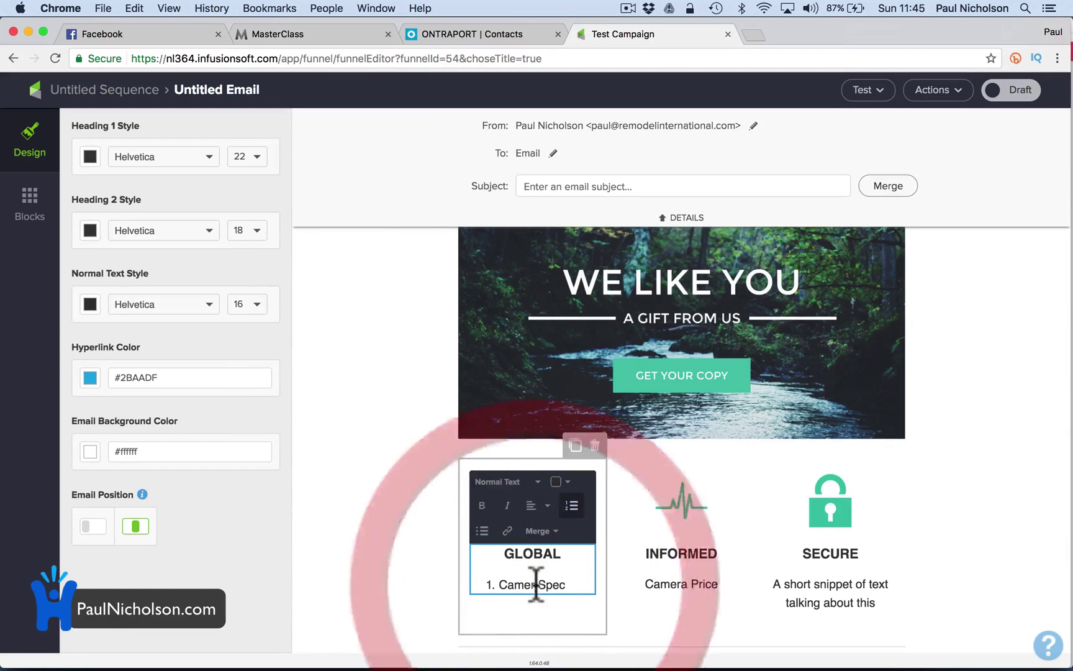
Step: Try to mark the email as ready and list the users available as test recipients
{"action": "left_click", "coordinate": [664, 556]}
{"action": "left_click", "coordinate": [998, 91]}
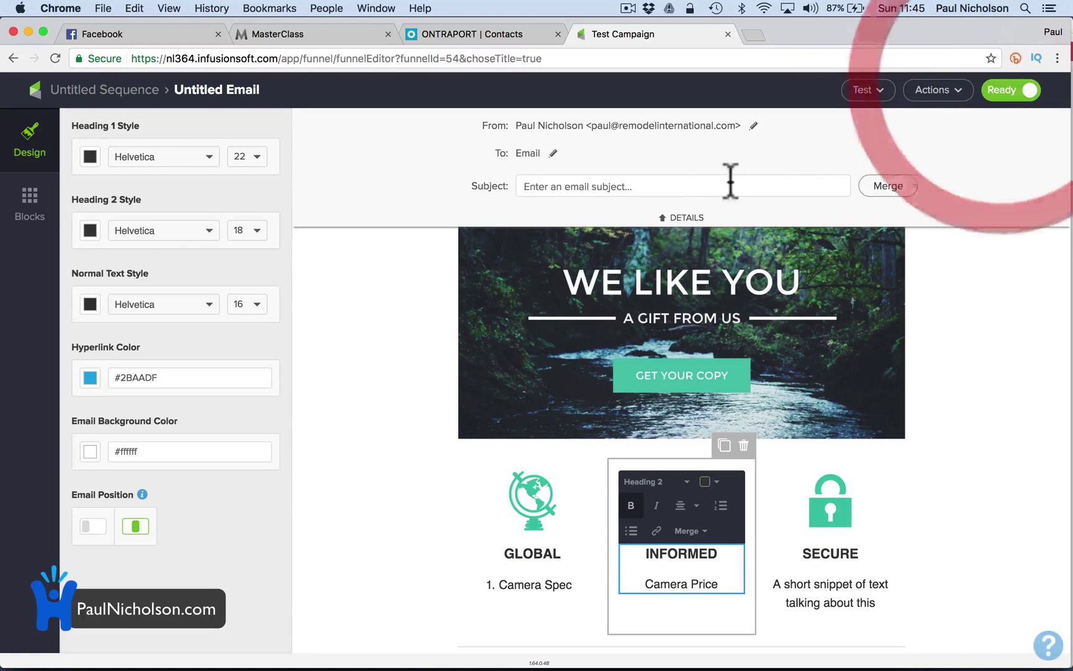
{"action": "left_click", "coordinate": [870, 91]}
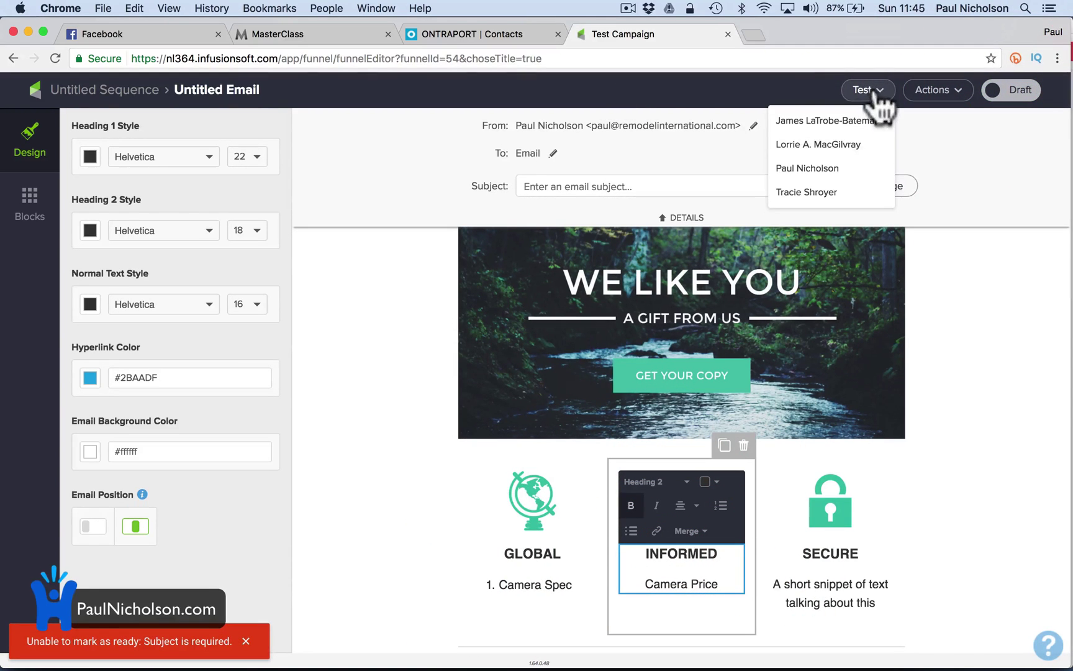
{"action": "left_click", "coordinate": [852, 144]}
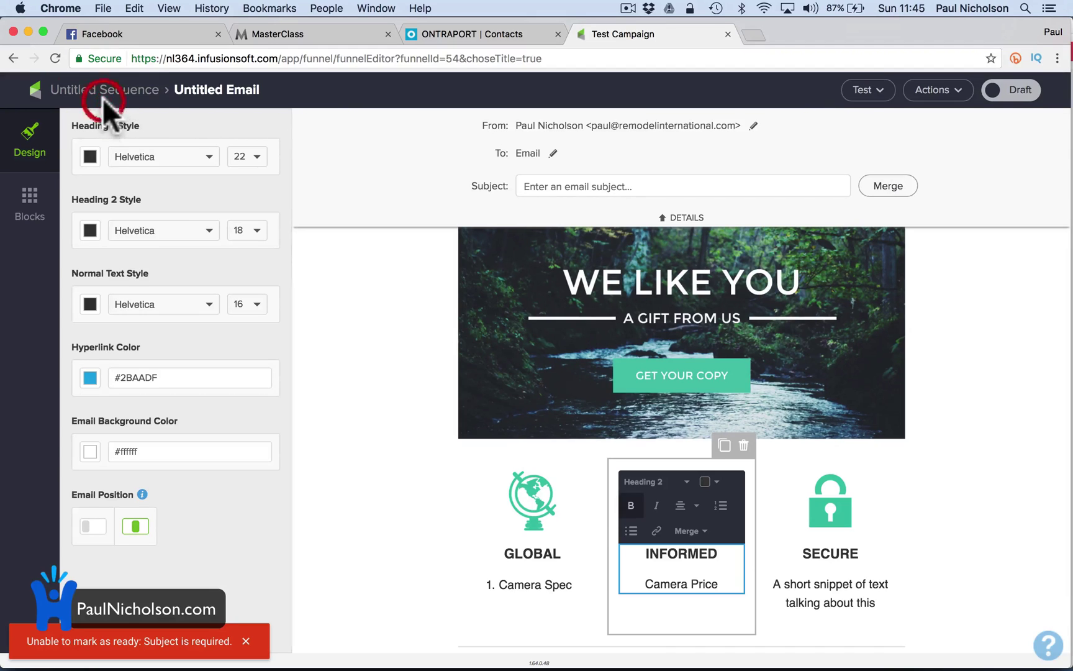
Step: Send a test of the email to the sender's own user and return to the Untitled Sequence canvas
{"action": "left_click", "coordinate": [869, 91]}
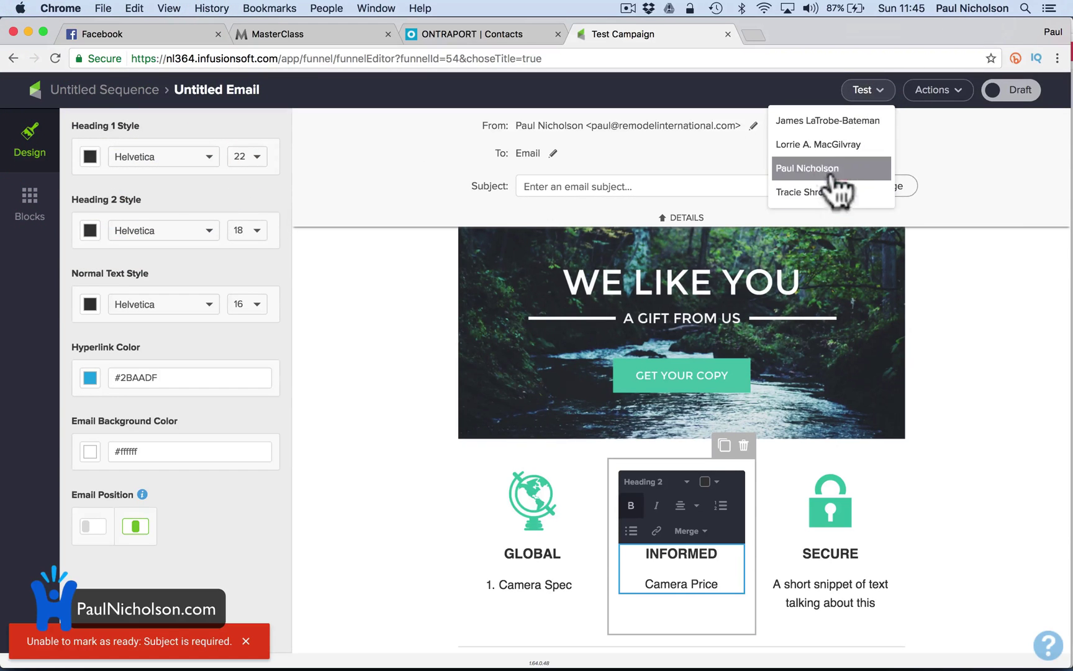
{"action": "left_click", "coordinate": [836, 171]}
{"action": "left_click", "coordinate": [103, 89]}
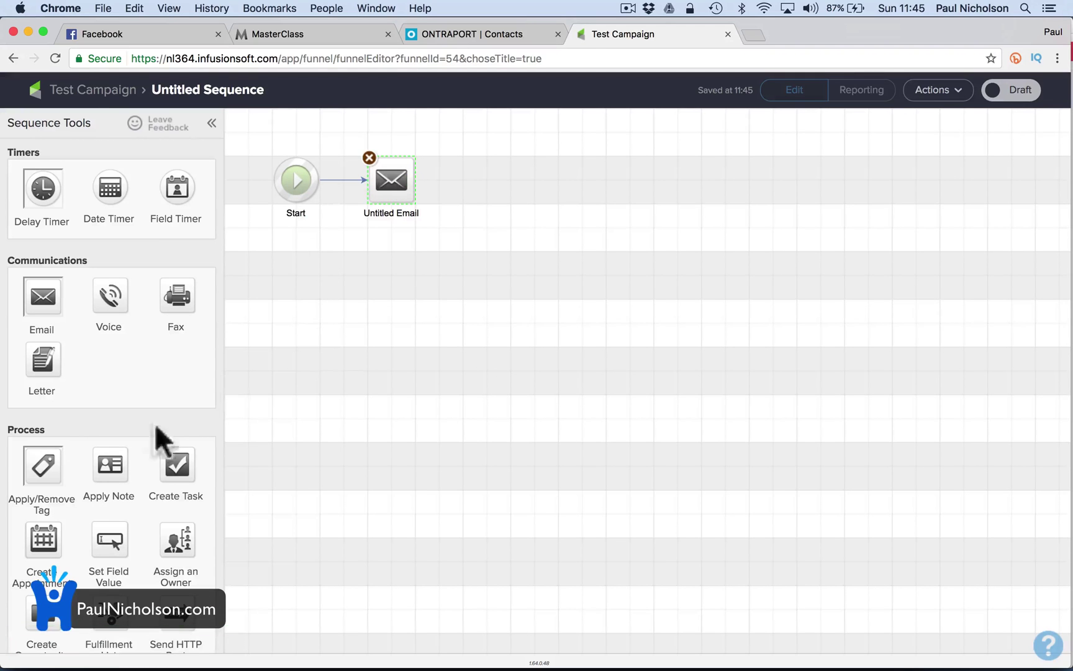
Step: Add a tag step after the email that applies a new tag named "Sale Contact" with no category
{"action": "left_click_drag", "start_coordinate": [43, 467], "coordinate": [496, 194]}
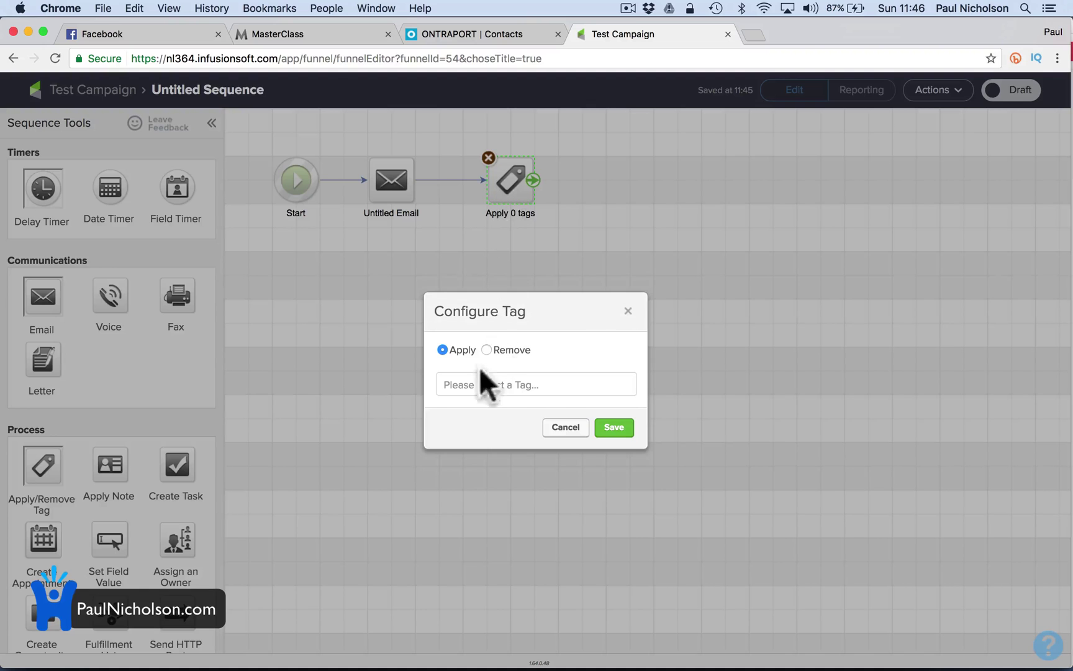
{"action": "left_click", "coordinate": [475, 379]}
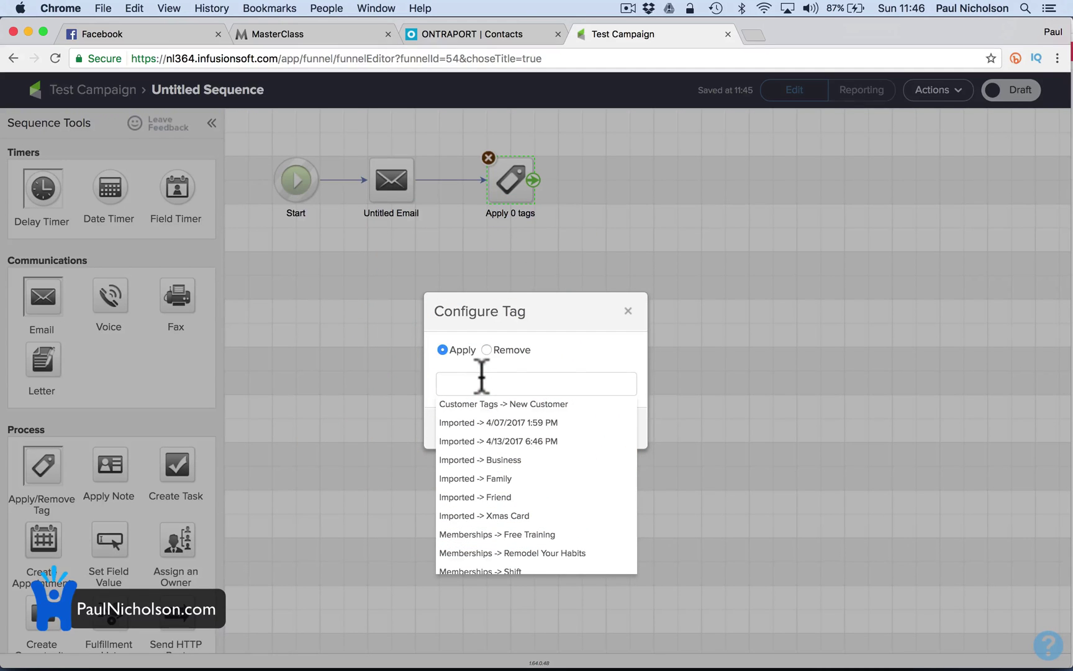
{"action": "type", "text": "Sale Contact"}
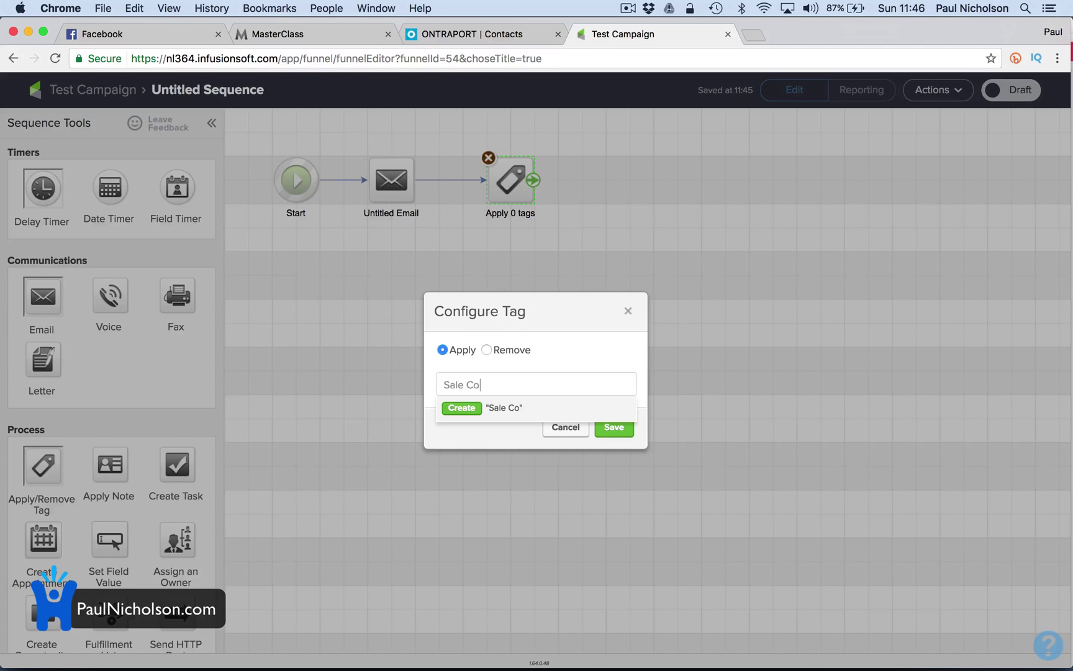
{"action": "left_click", "coordinate": [461, 408]}
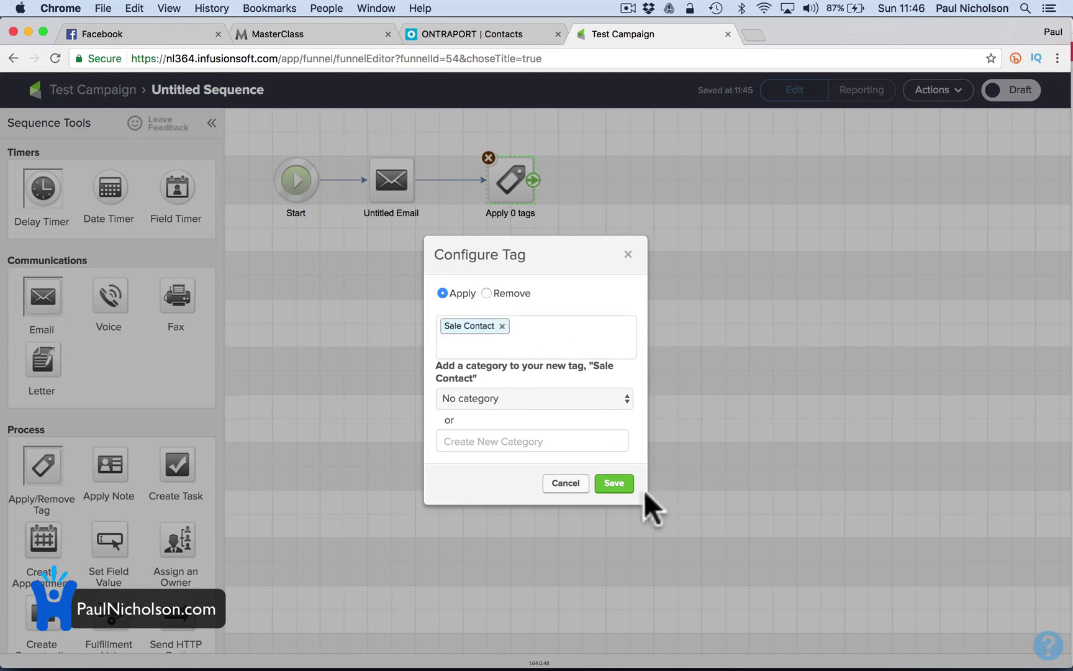
{"action": "left_click", "coordinate": [628, 488]}
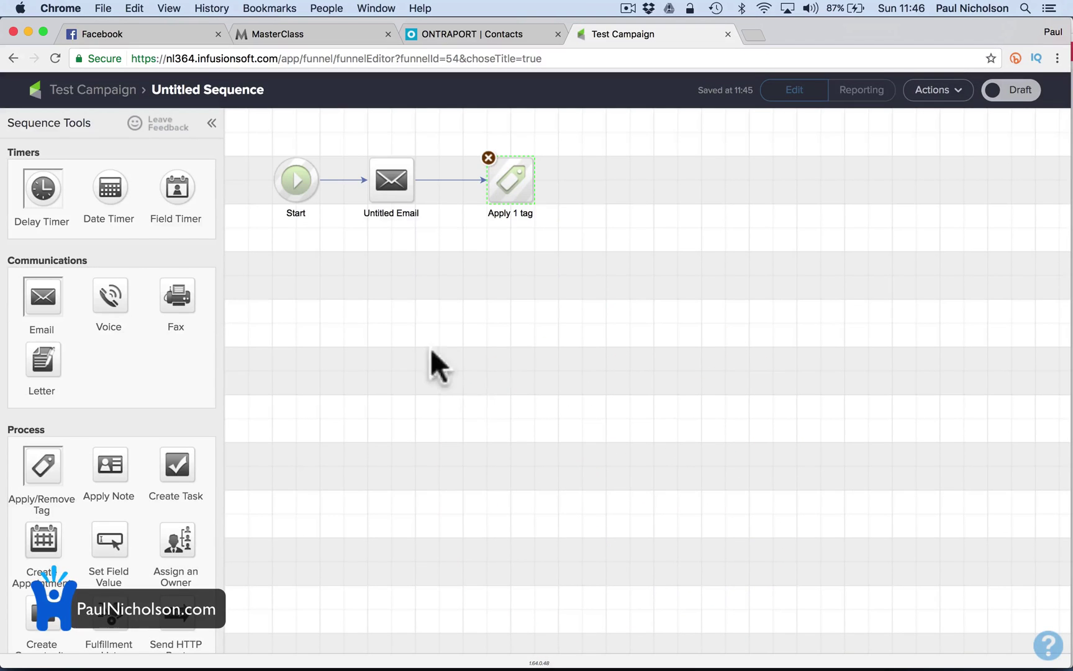
Step: Add a Create Task step after the tag step in the sequence
{"action": "scroll", "coordinate": [120, 537], "scroll_direction": "down", "scroll_amount": 5}
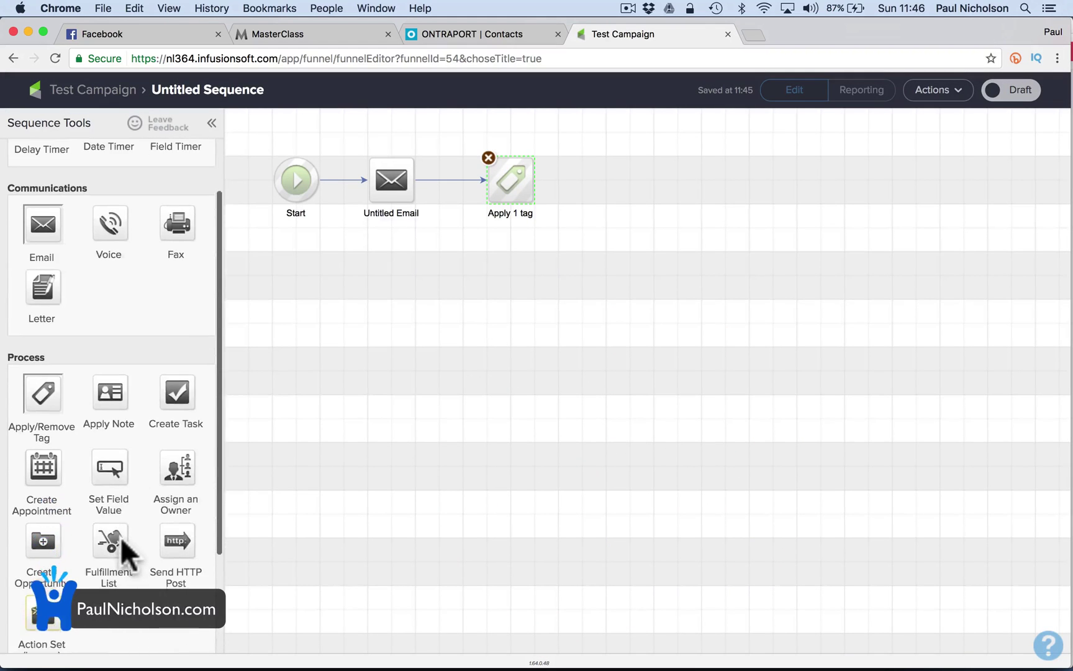
{"action": "scroll", "coordinate": [120, 537], "scroll_direction": "up", "scroll_amount": 3}
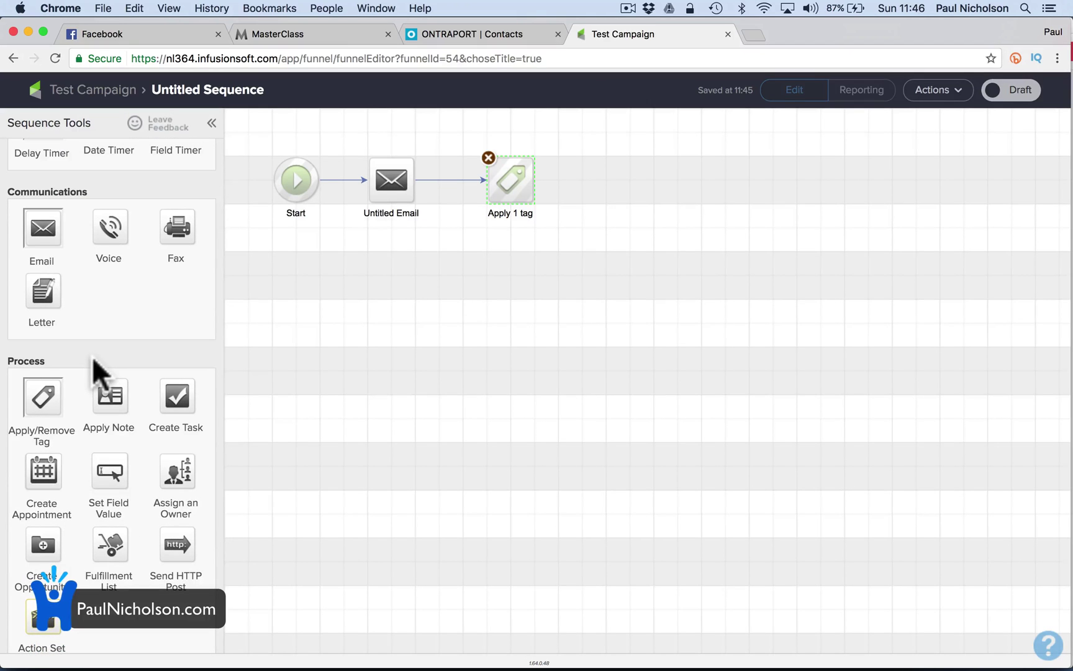
{"action": "scroll", "coordinate": [93, 360], "scroll_direction": "down", "scroll_amount": 1}
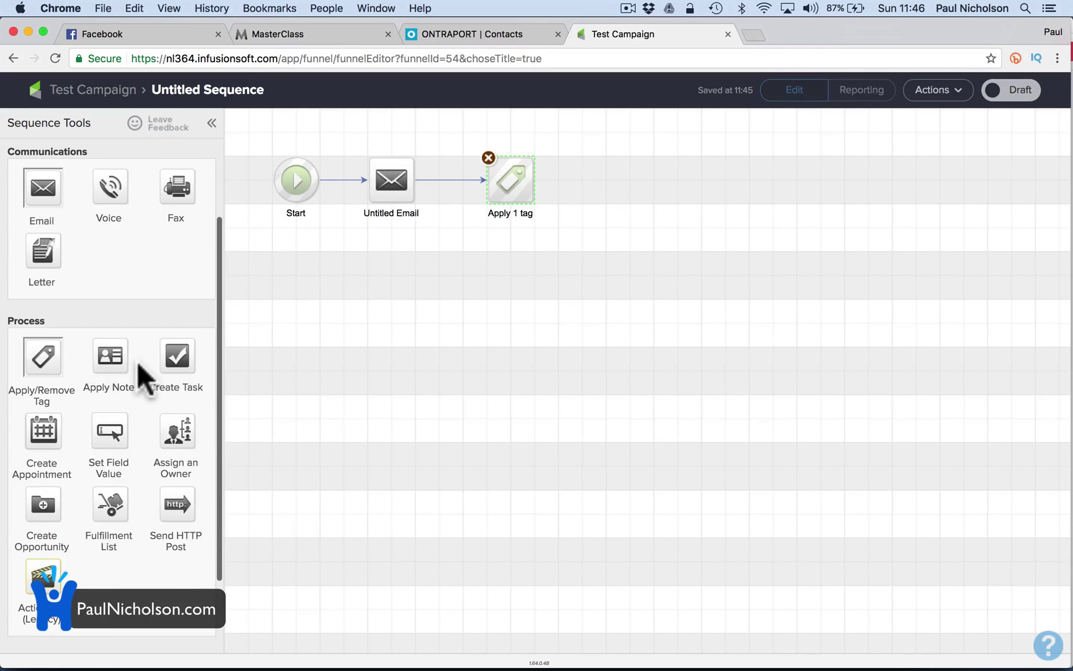
{"action": "scroll", "coordinate": [137, 366], "scroll_direction": "down", "scroll_amount": 3}
{"action": "scroll", "coordinate": [137, 360], "scroll_direction": "up", "scroll_amount": 3}
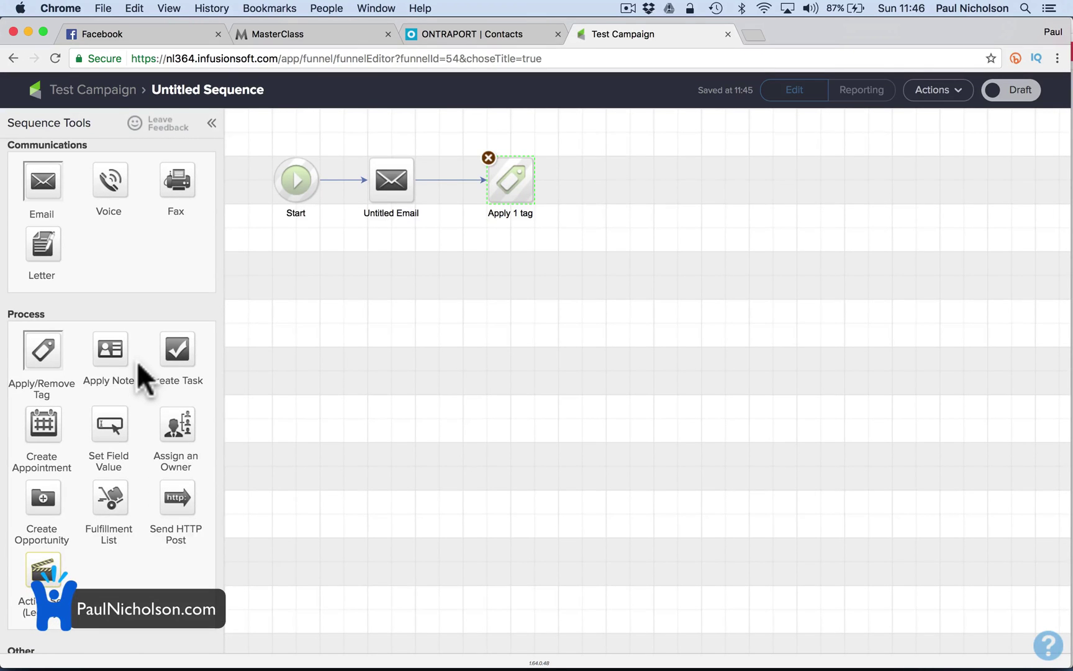
{"action": "left_click_drag", "start_coordinate": [177, 359], "coordinate": [607, 177]}
Step: Open the task and set its type to Email, title to "Contact Customer" and body to "Contact Customer About Camera"
{"action": "double_click", "coordinate": [607, 177]}
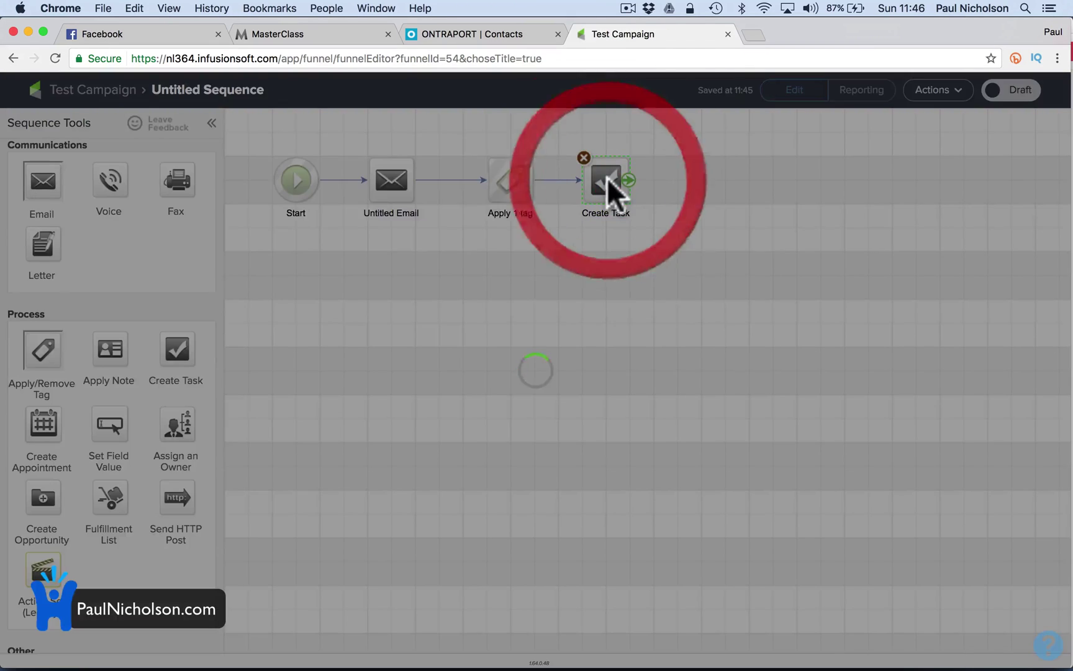
{"action": "left_click", "coordinate": [369, 138]}
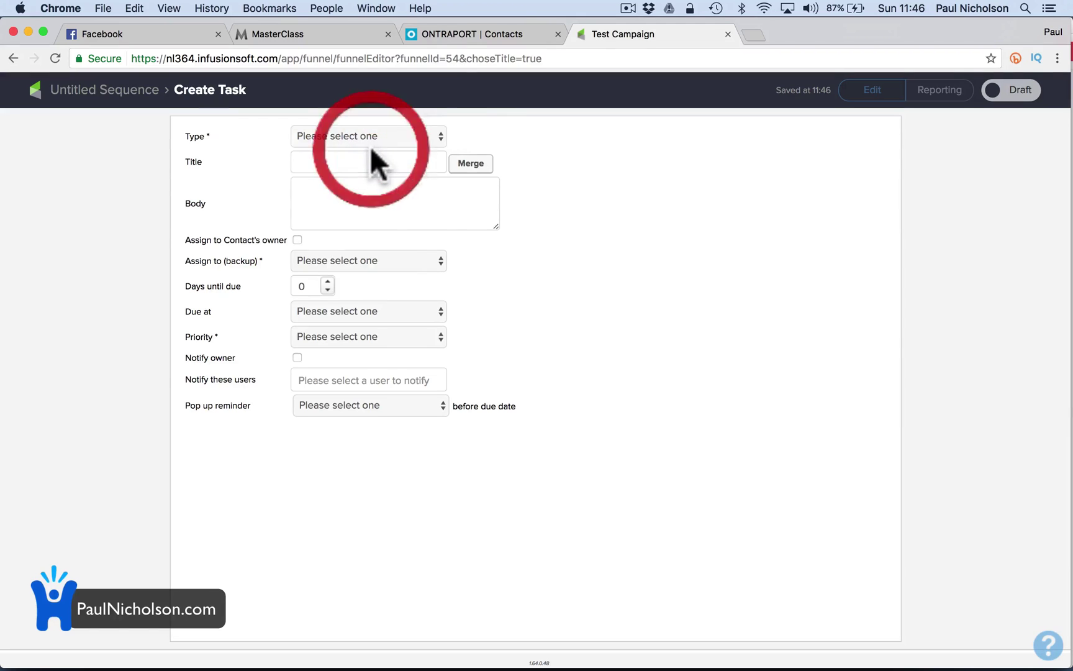
{"action": "left_click", "coordinate": [366, 164]}
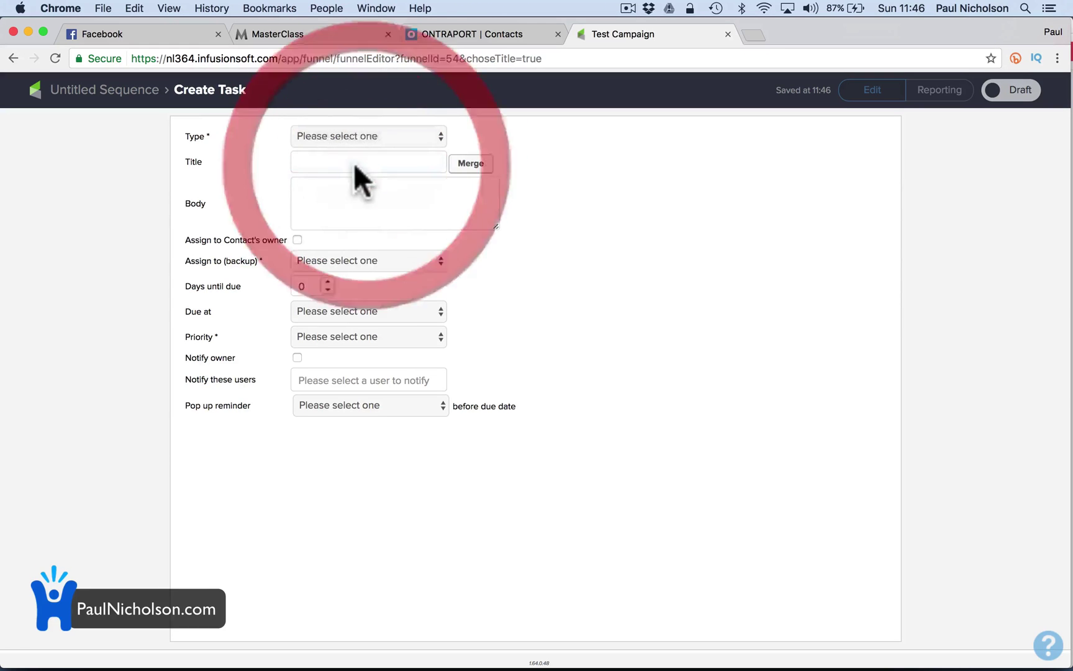
{"action": "left_click", "coordinate": [350, 162]}
{"action": "type", "text": "Contact Customer"}
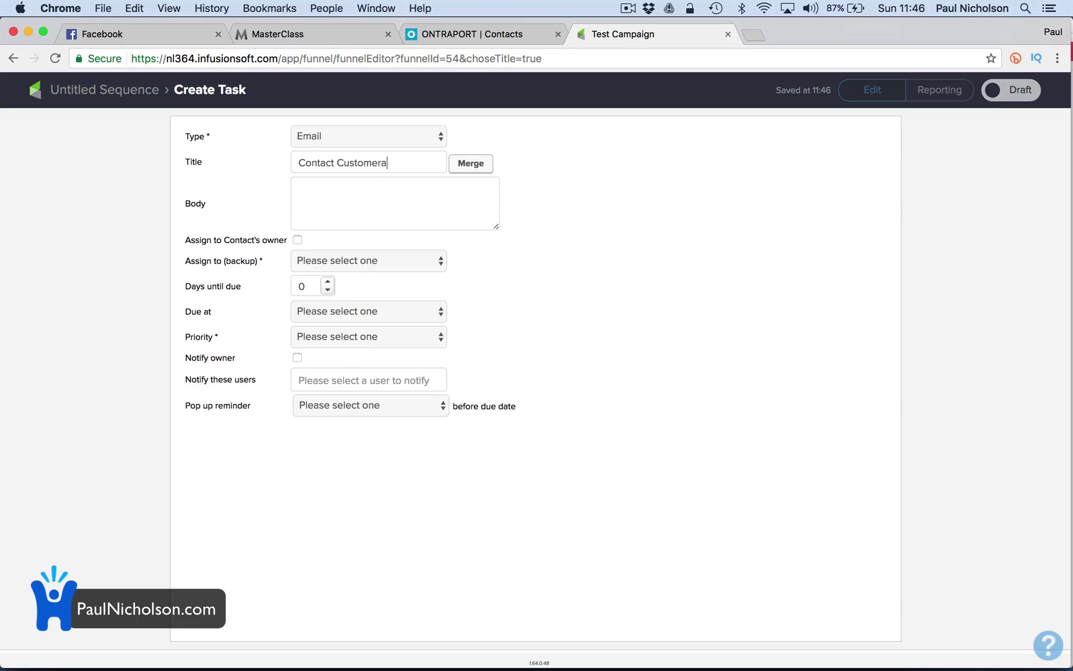
{"action": "left_click", "coordinate": [343, 184]}
{"action": "type", "text": "Contact Customer About Camera"}
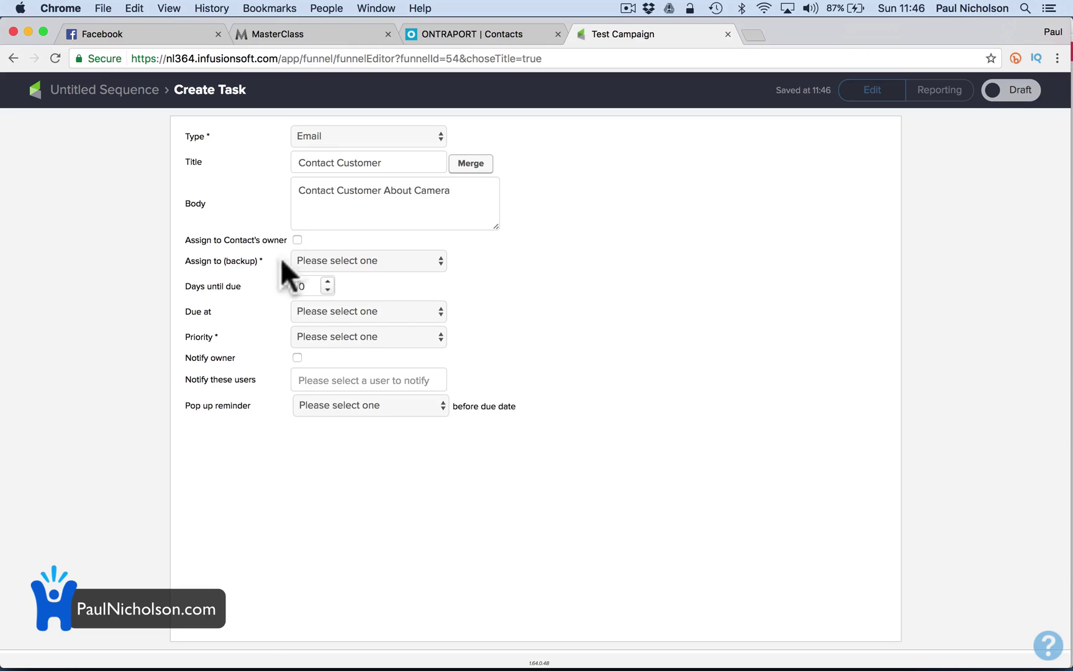
Step: Assign the task to the contact's owner with the account user as backup, and try to mark it as ready
{"action": "left_click", "coordinate": [297, 240]}
{"action": "left_click", "coordinate": [323, 261]}
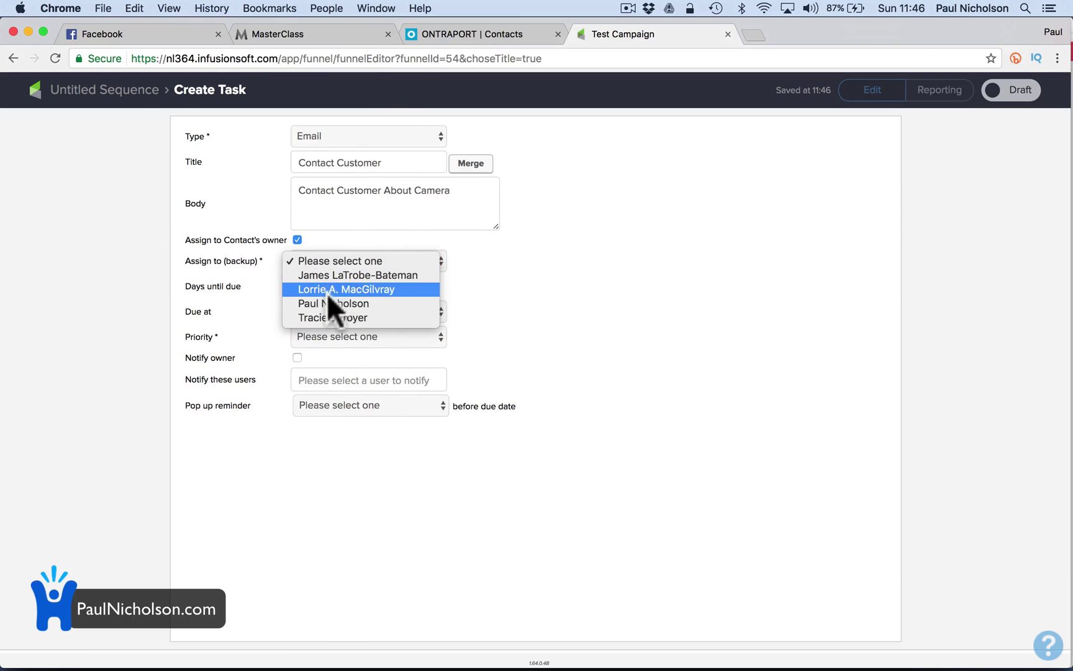
{"action": "left_click", "coordinate": [327, 301]}
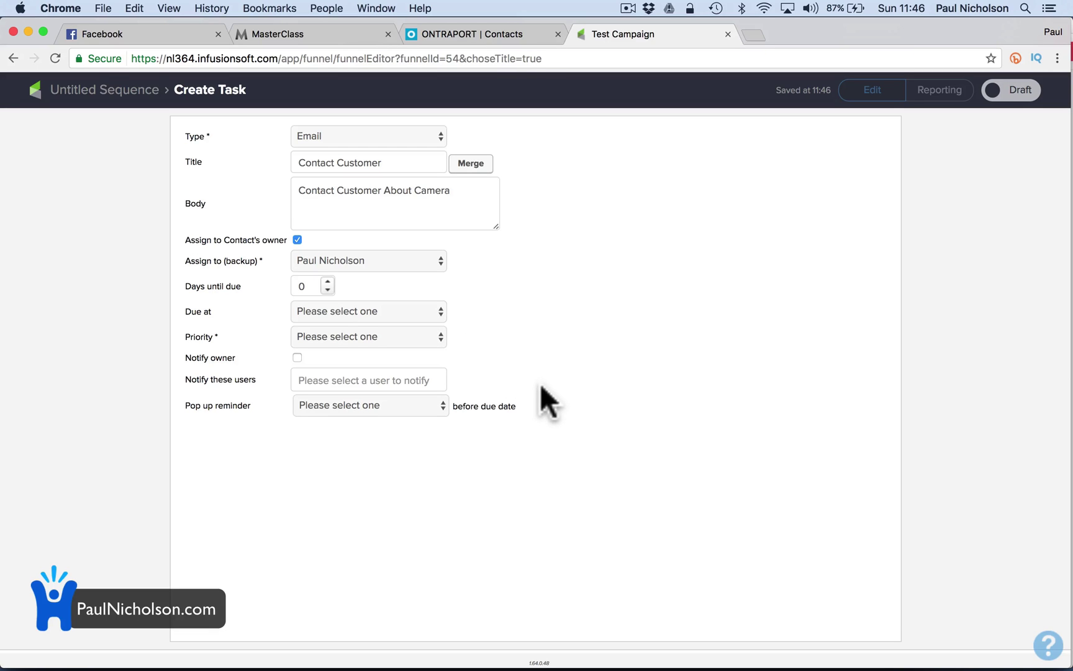
{"action": "left_click", "coordinate": [1022, 91]}
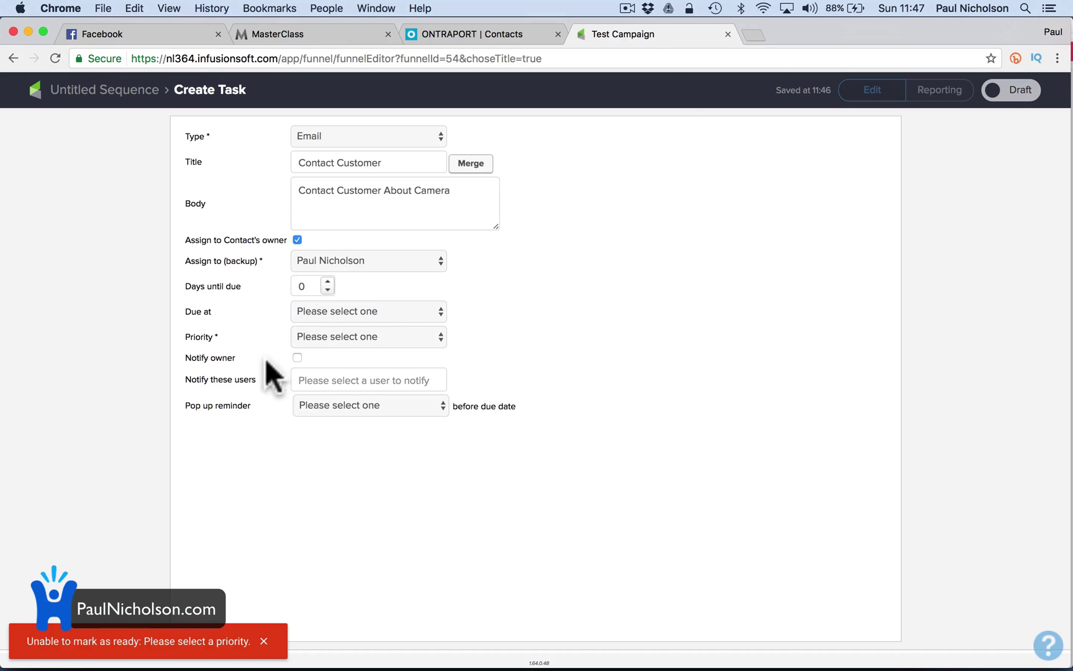
Step: Set the task's priority to 1. Critical, turn on owner notification and mark the task as ready
{"action": "left_click", "coordinate": [354, 335]}
{"action": "left_click", "coordinate": [347, 350]}
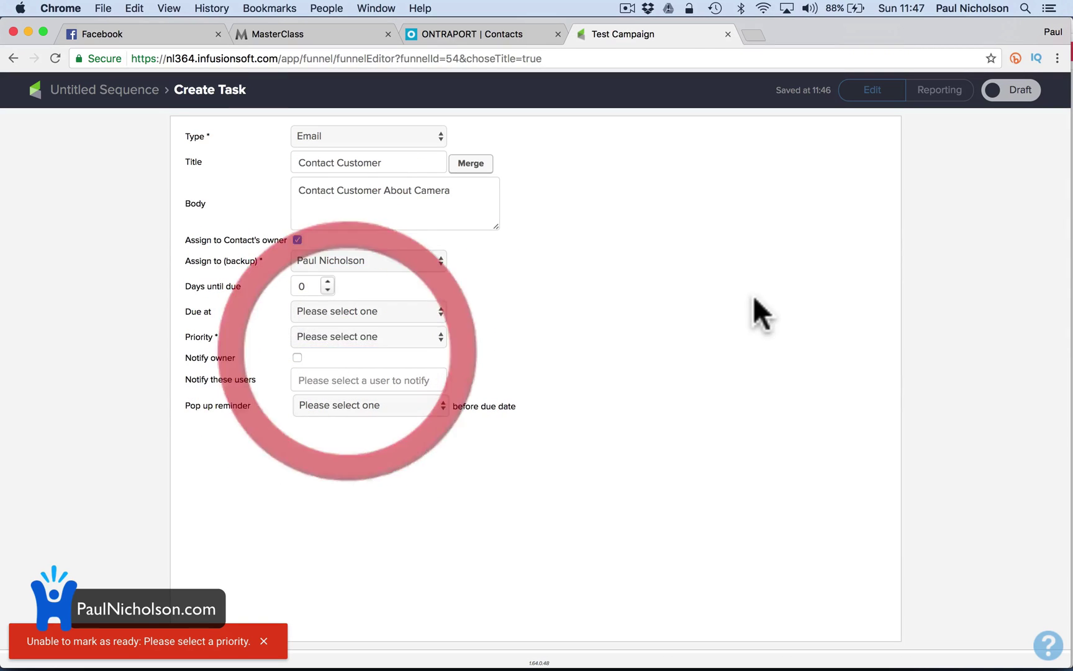
{"action": "left_click", "coordinate": [297, 358]}
{"action": "left_click", "coordinate": [997, 91]}
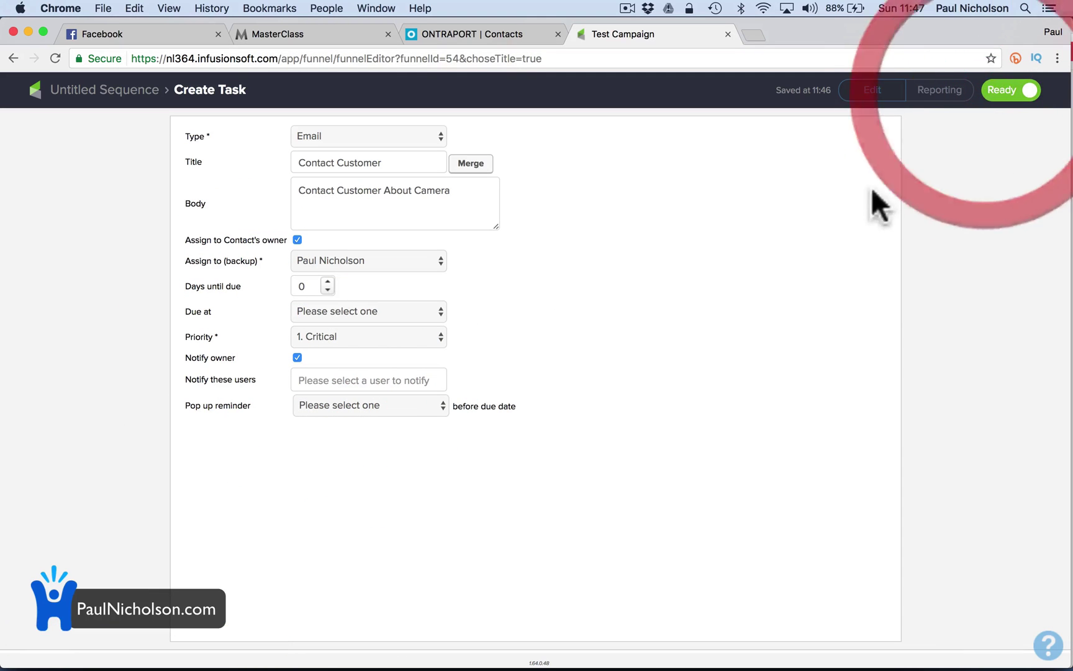
{"action": "left_click", "coordinate": [120, 92]}
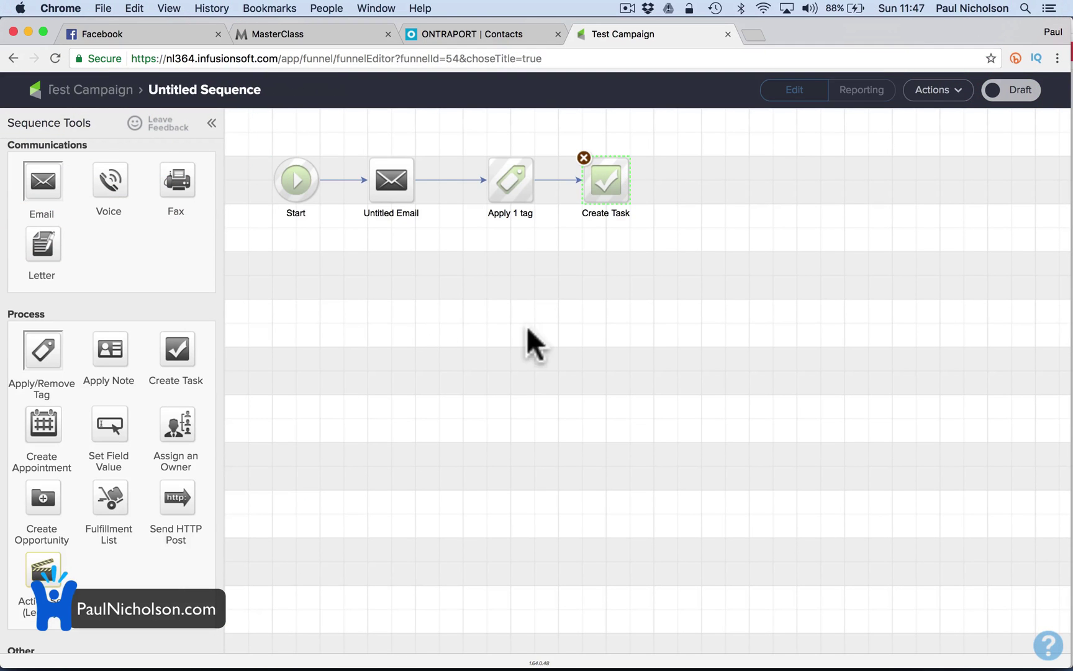
Step: Rename the untitled sequence as "Camera Funnel Sequence"
{"action": "left_click", "coordinate": [116, 92]}
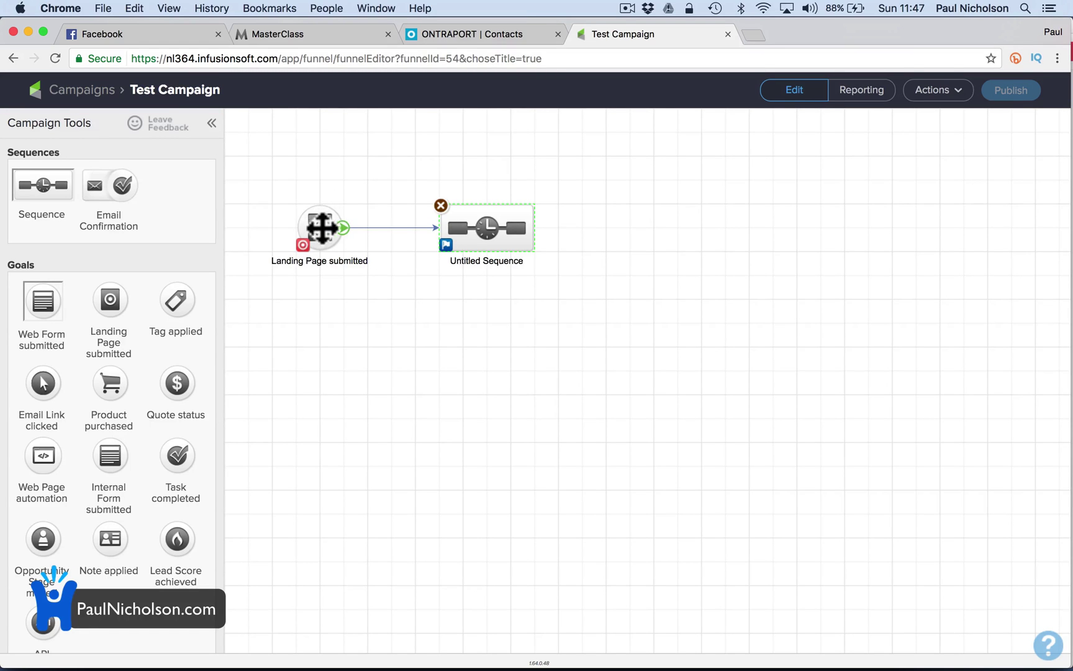
{"action": "double_click", "coordinate": [497, 227]}
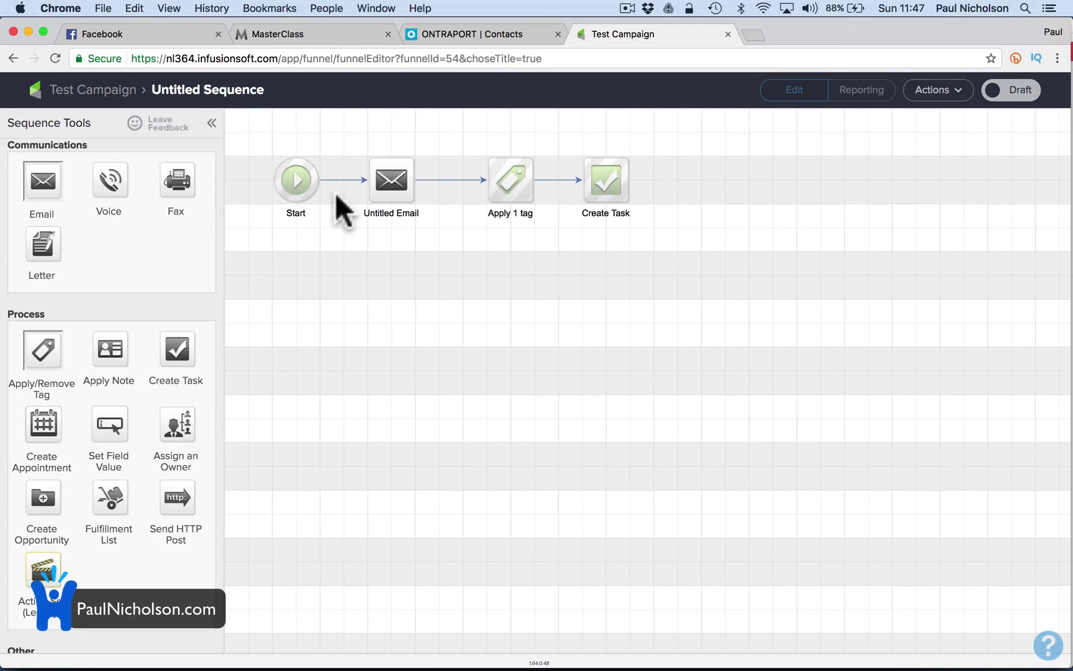
{"action": "left_click", "coordinate": [913, 90]}
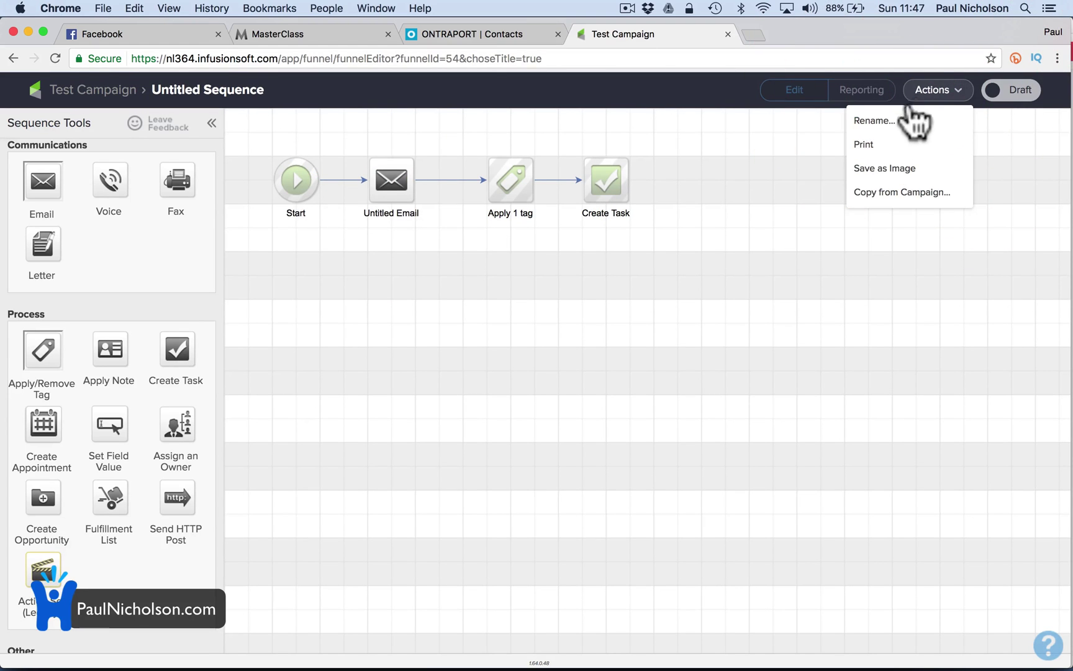
{"action": "left_click", "coordinate": [917, 118]}
{"action": "type", "text": "Caer"}
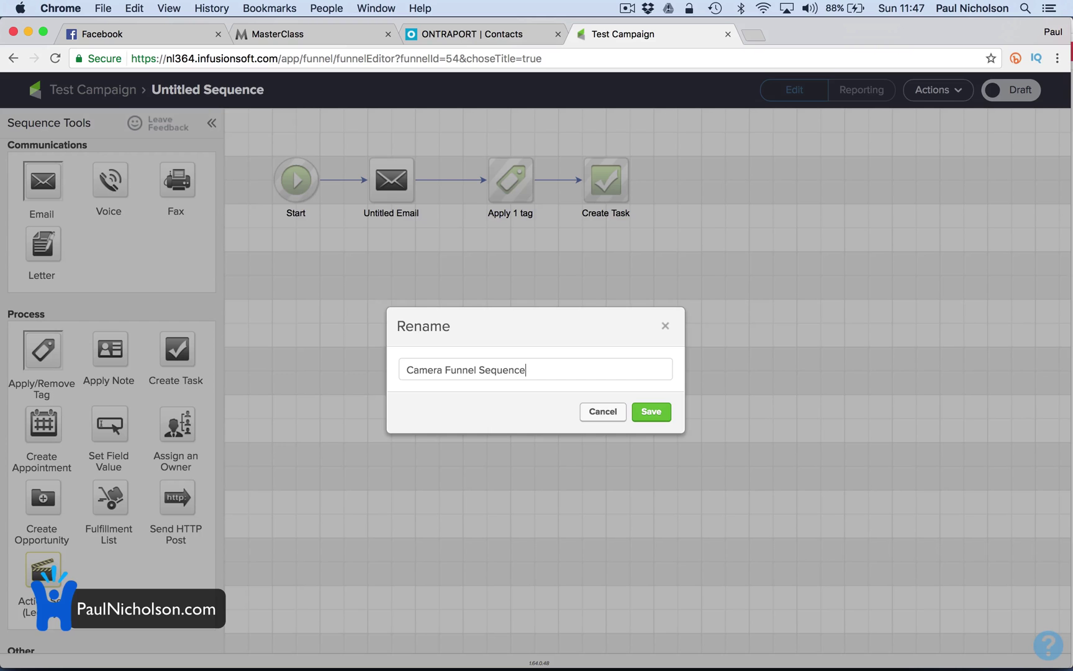
{"action": "left_click", "coordinate": [652, 412]}
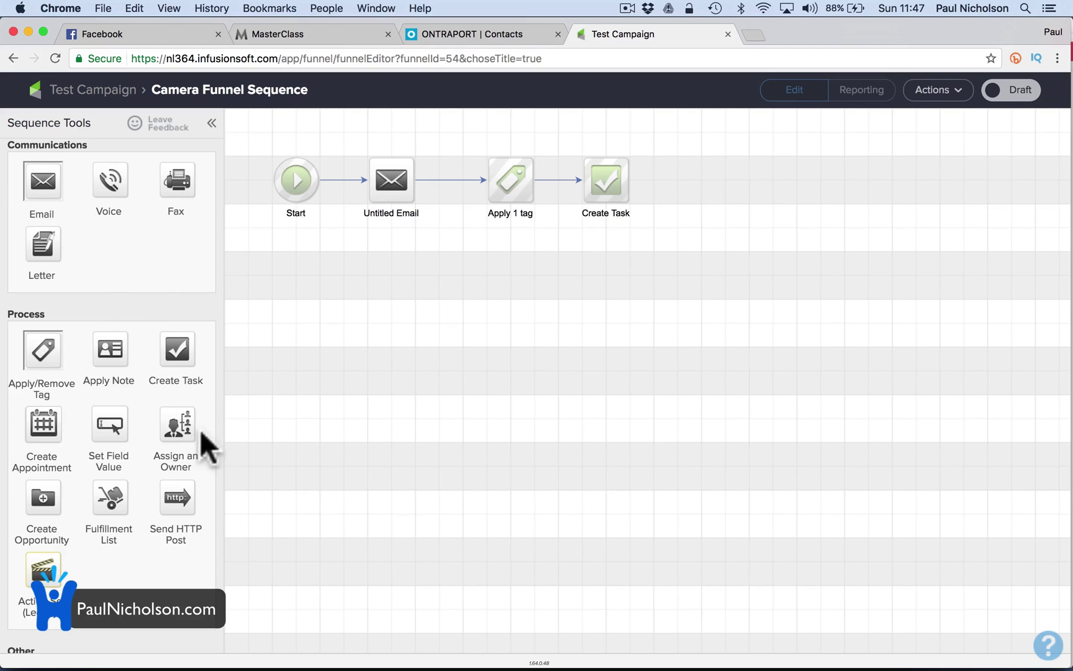
{"action": "scroll", "coordinate": [120, 398], "scroll_direction": "down", "scroll_amount": 2}
{"action": "scroll", "coordinate": [121, 384], "scroll_direction": "up", "scroll_amount": 5}
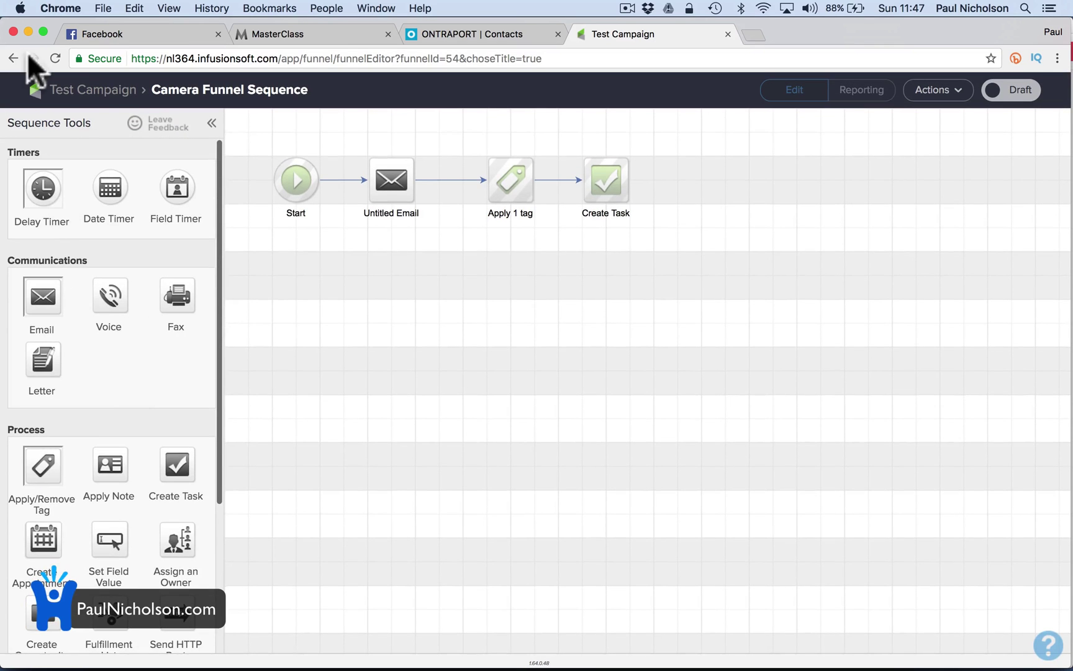
Step: Connect a Task completed goal after Camera Funnel Sequence, achieved when its Contact Customer task is completed
{"action": "left_click", "coordinate": [108, 92]}
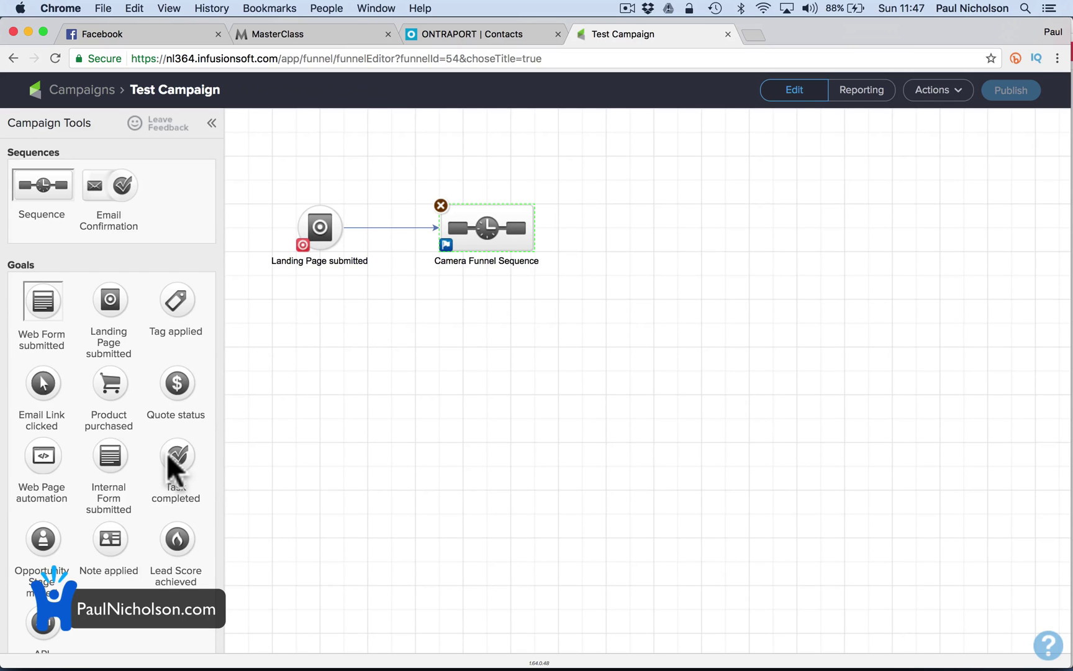
{"action": "left_click_drag", "start_coordinate": [169, 459], "coordinate": [671, 214]}
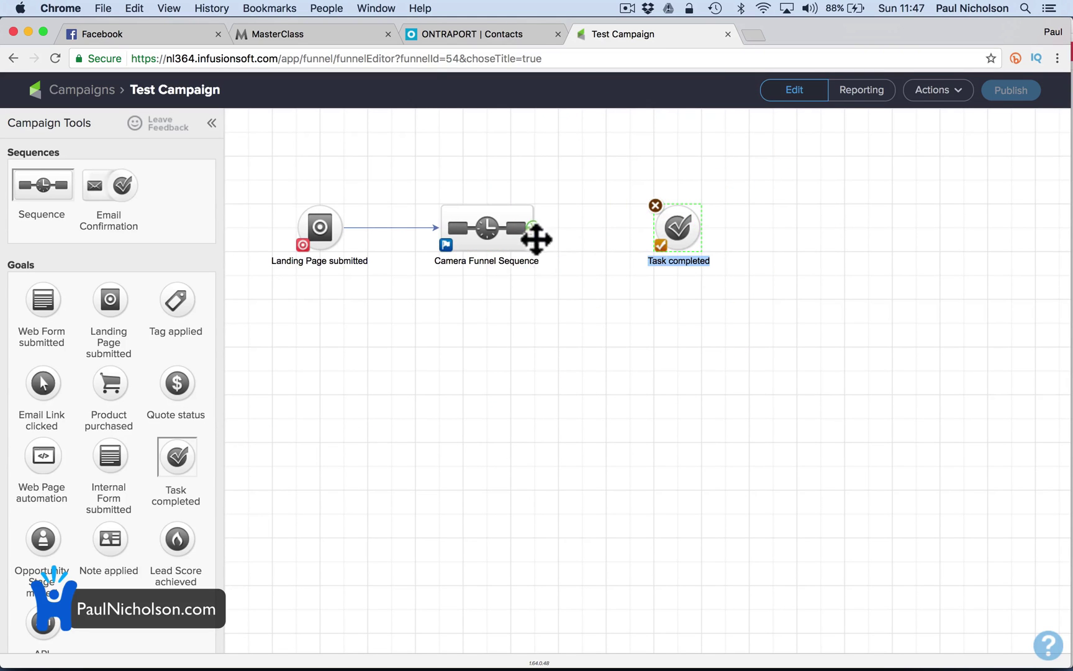
{"action": "left_click_drag", "start_coordinate": [541, 246], "coordinate": [682, 231]}
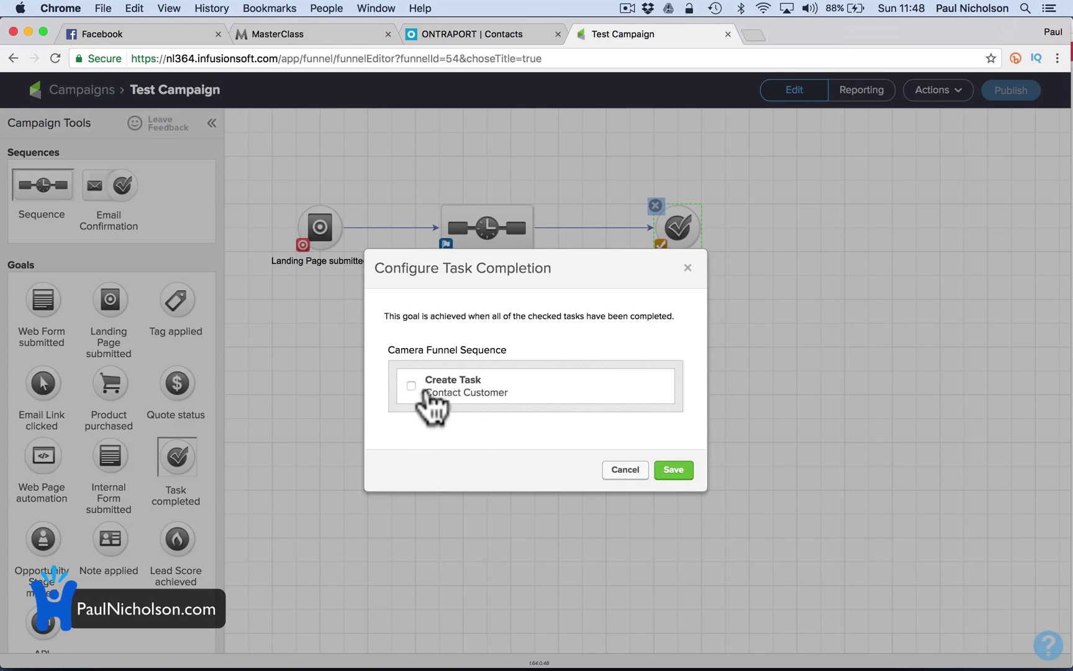
{"action": "left_click", "coordinate": [412, 386]}
{"action": "left_click", "coordinate": [674, 471]}
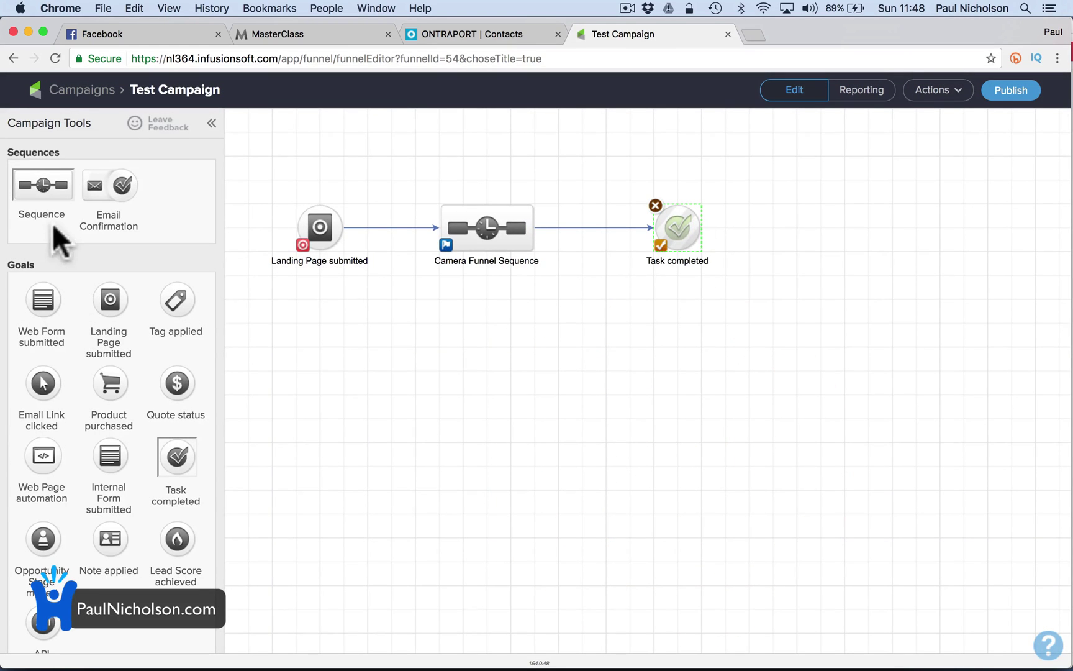
Step: Add a second sequence after the Task completed goal, connect the goal to it and open the sequence
{"action": "left_click_drag", "start_coordinate": [36, 186], "coordinate": [819, 205]}
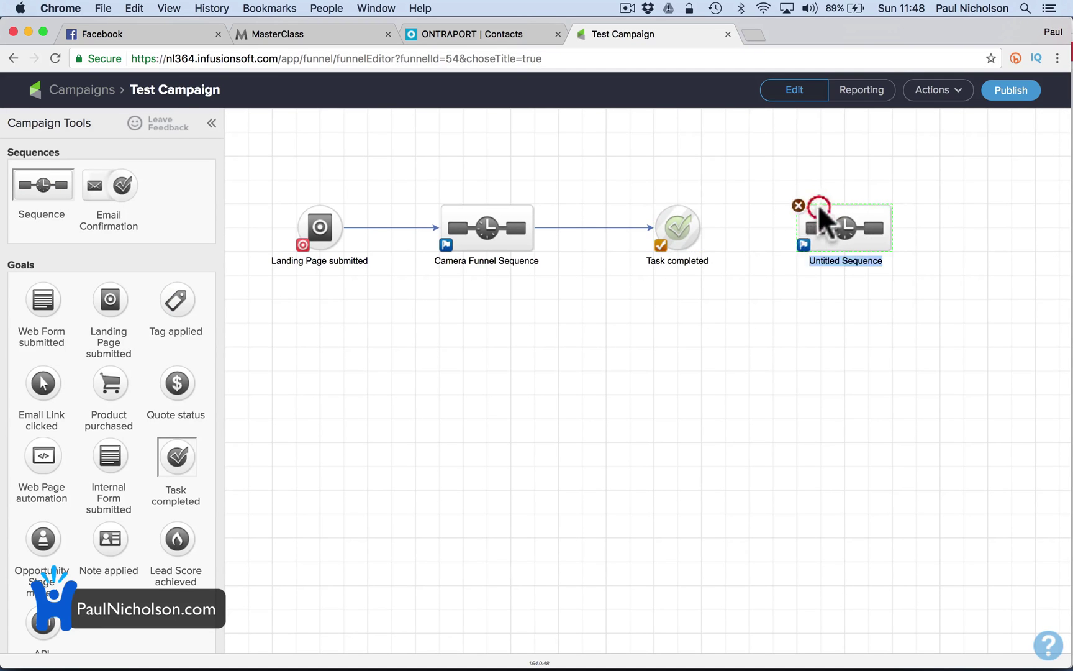
{"action": "left_click", "coordinate": [738, 225]}
{"action": "double_click", "coordinate": [822, 226]}
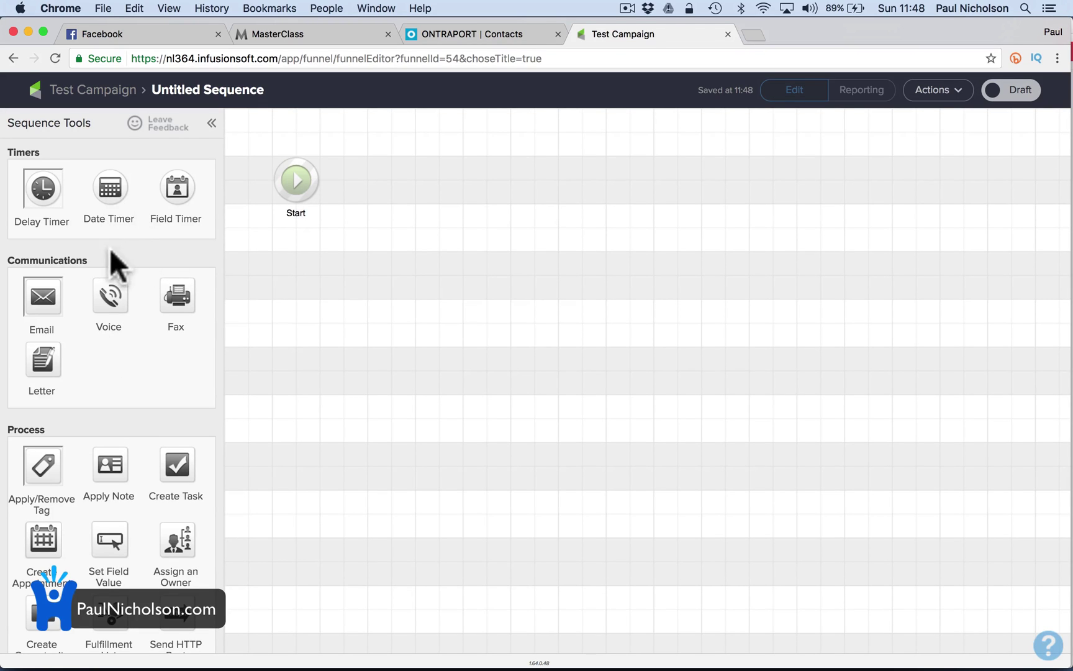
Step: Add a delay timer after the sequence start that waits at least 5 days and runs on a weekday at 8:00 AM
{"action": "left_click_drag", "start_coordinate": [38, 190], "coordinate": [438, 202]}
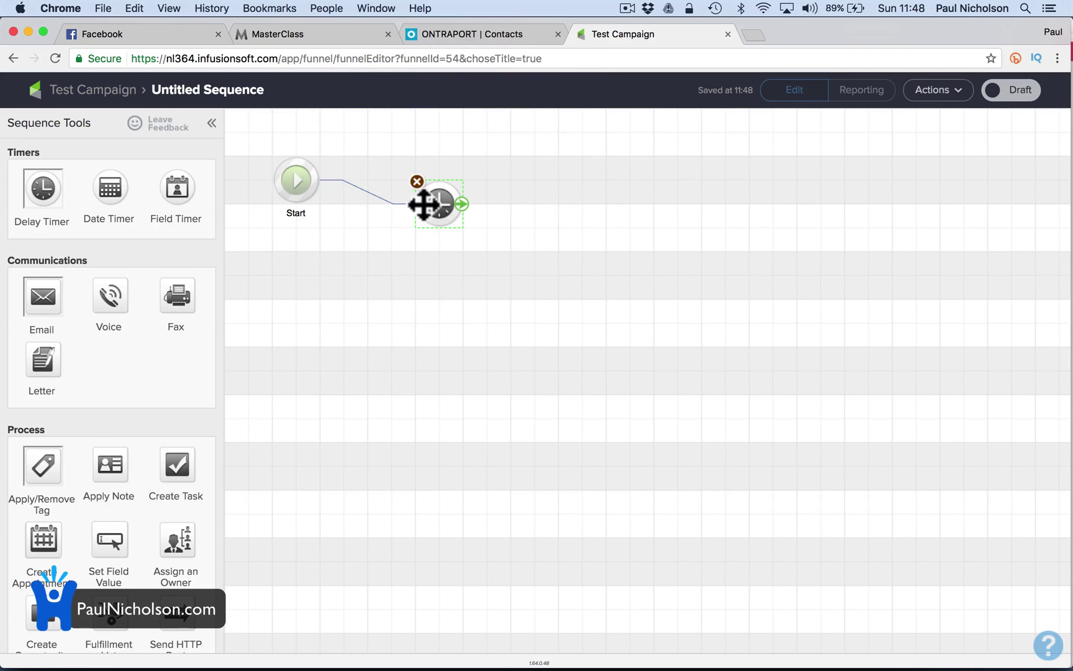
{"action": "double_click", "coordinate": [425, 205]}
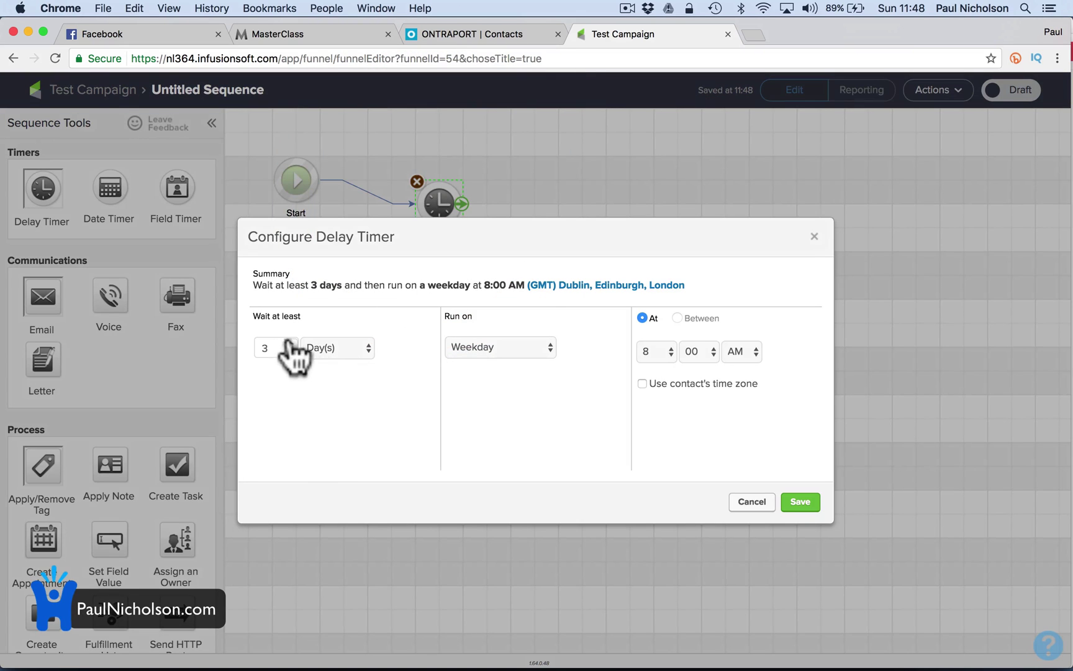
{"action": "left_click", "coordinate": [290, 343]}
{"action": "left_click", "coordinate": [291, 344]}
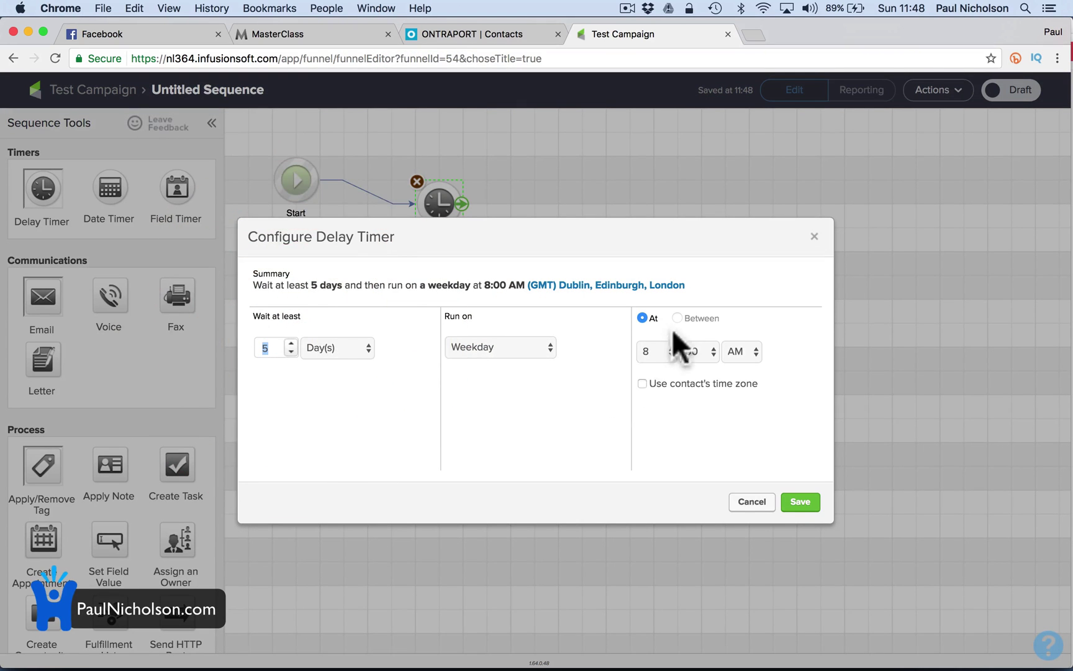
{"action": "left_click", "coordinate": [799, 502]}
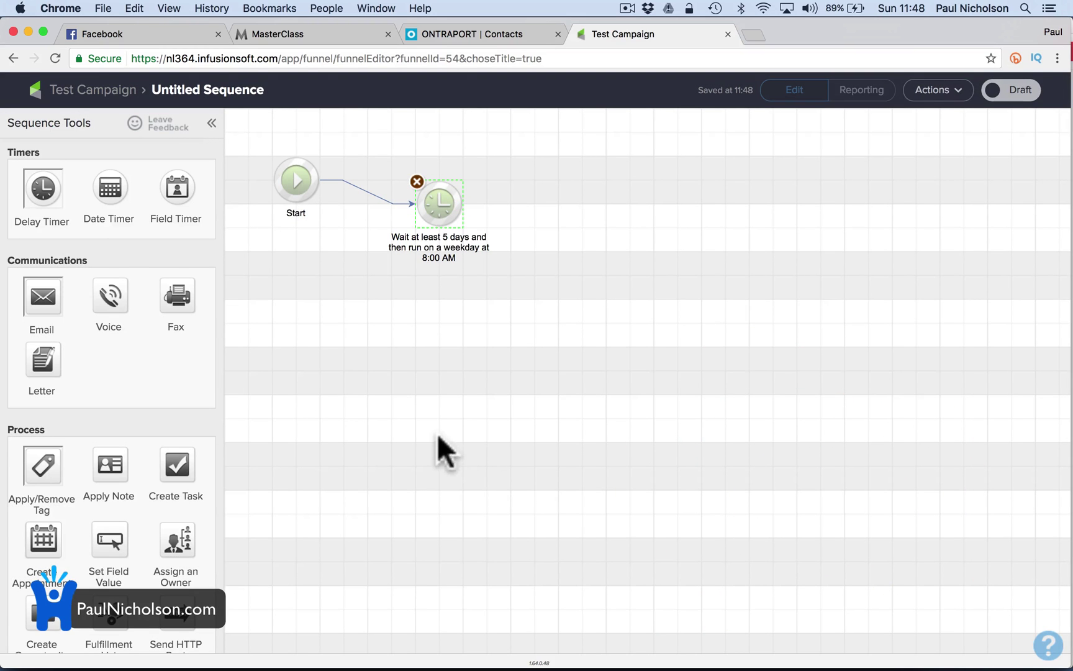
Step: Add an email step after the delay timer and base it on the plain text letter template
{"action": "left_click_drag", "start_coordinate": [50, 307], "coordinate": [613, 203]}
{"action": "double_click", "coordinate": [630, 203]}
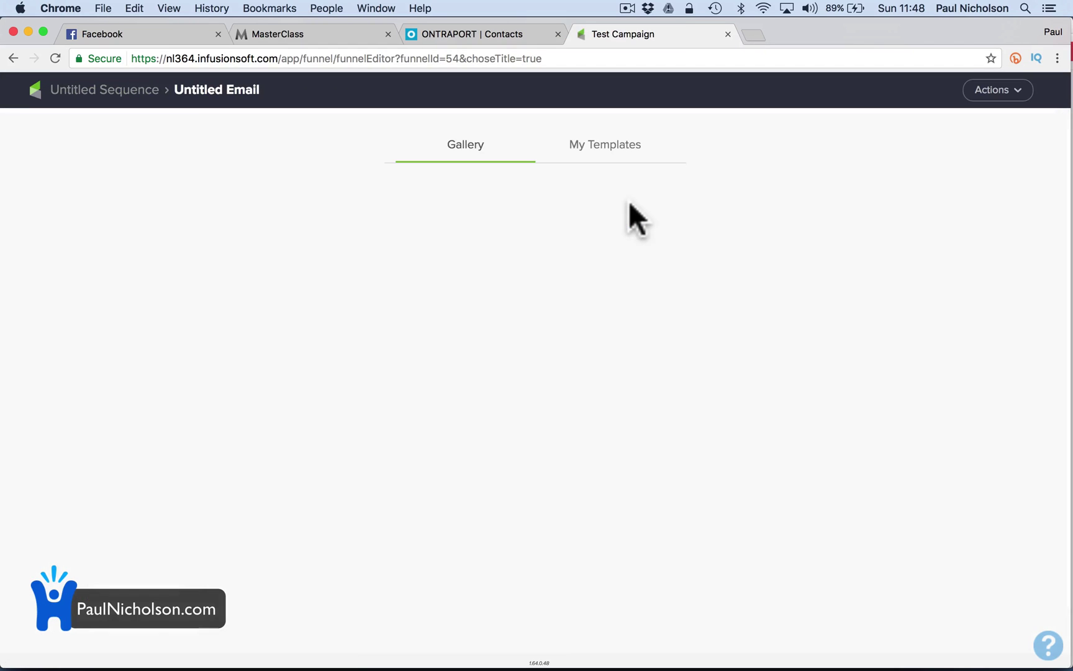
{"action": "mouse_move", "coordinate": [785, 495]}
{"action": "scroll", "coordinate": [786, 495], "scroll_direction": "down", "scroll_amount": 3}
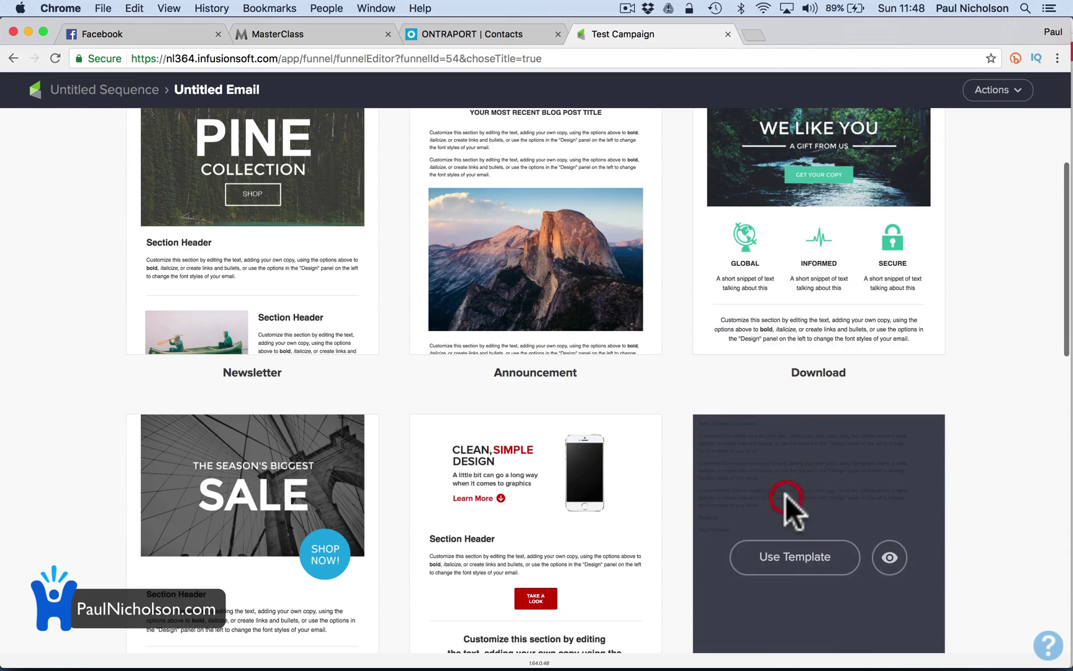
{"action": "left_click", "coordinate": [780, 557]}
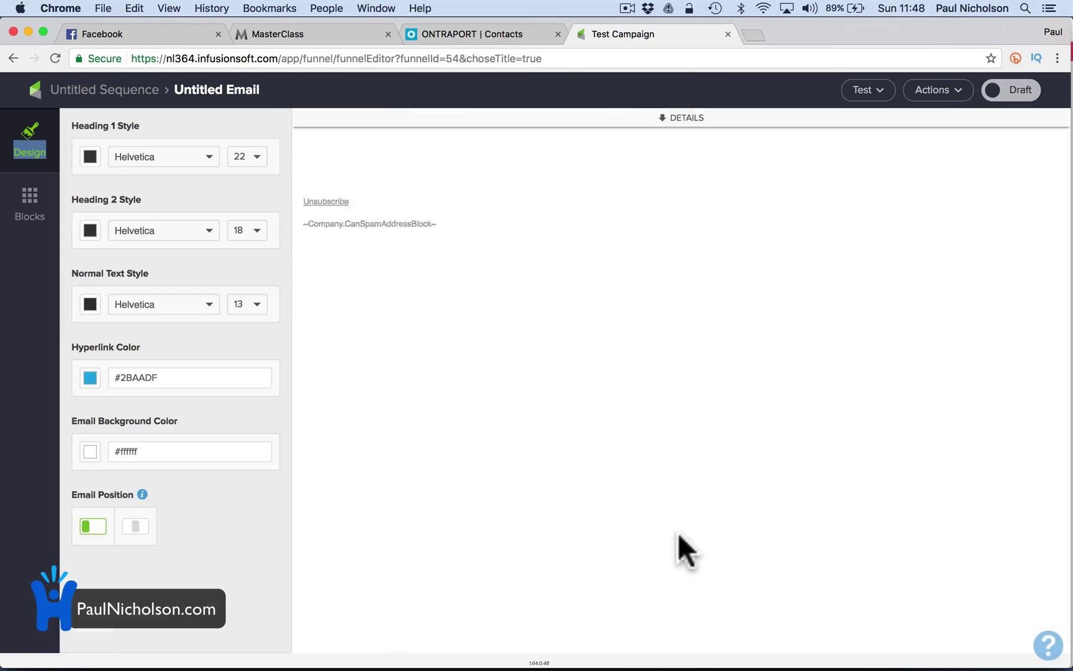
Step: Replace the email's body text with "Just checking how are things. Any questions." and return to the sequence
{"action": "triple_click", "coordinate": [415, 357]}
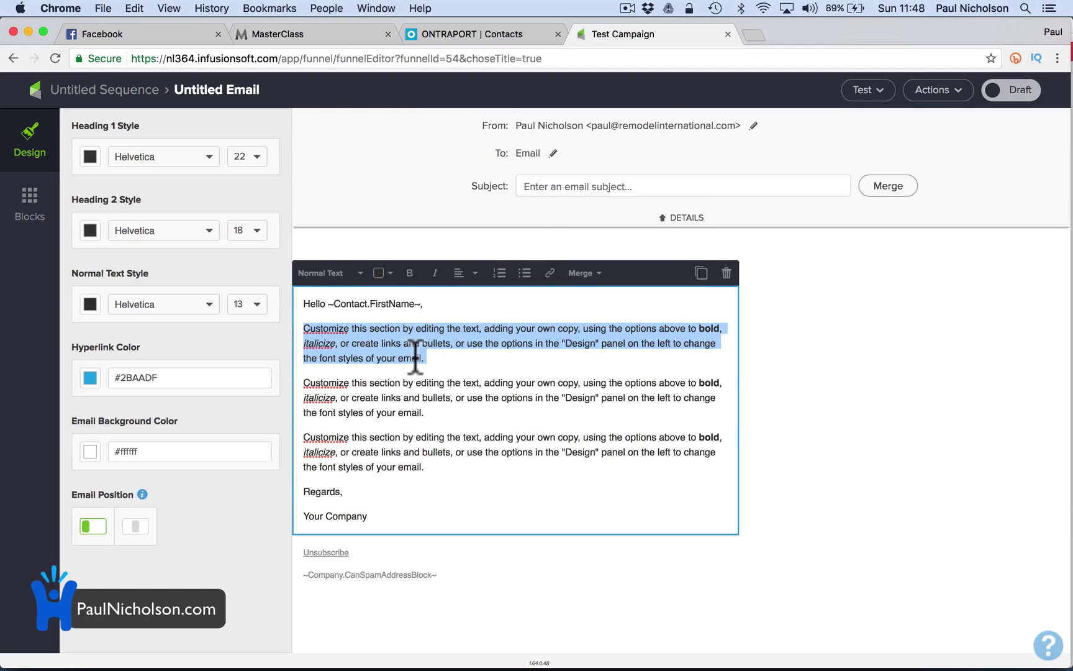
{"action": "key", "text": "super+a"}
{"action": "type", "text": "Ju"}
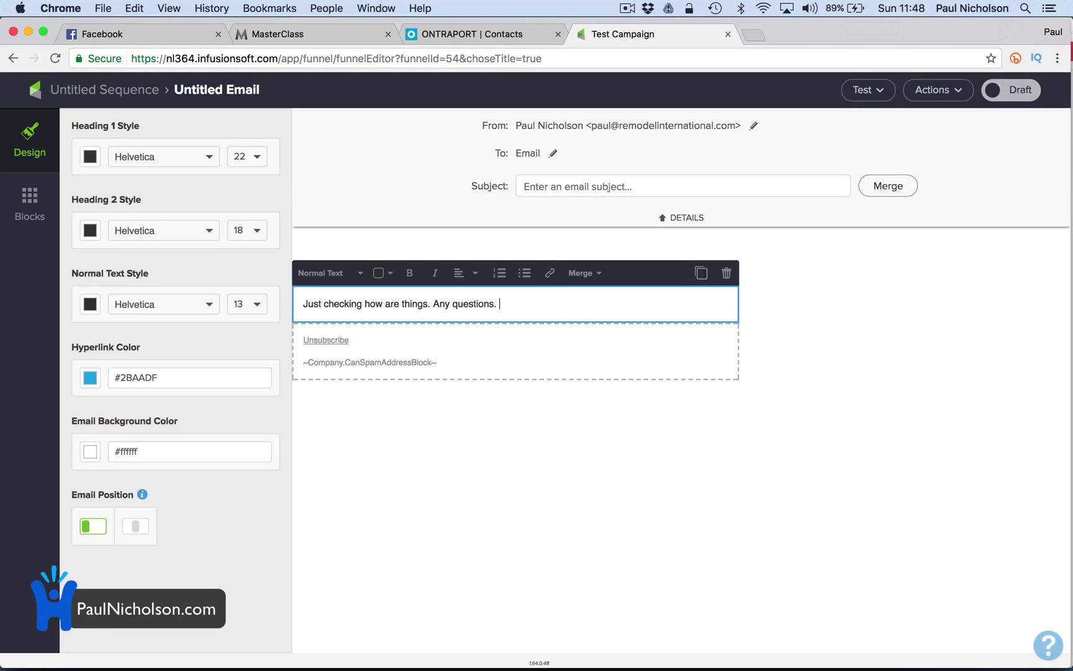
{"action": "left_click", "coordinate": [115, 89]}
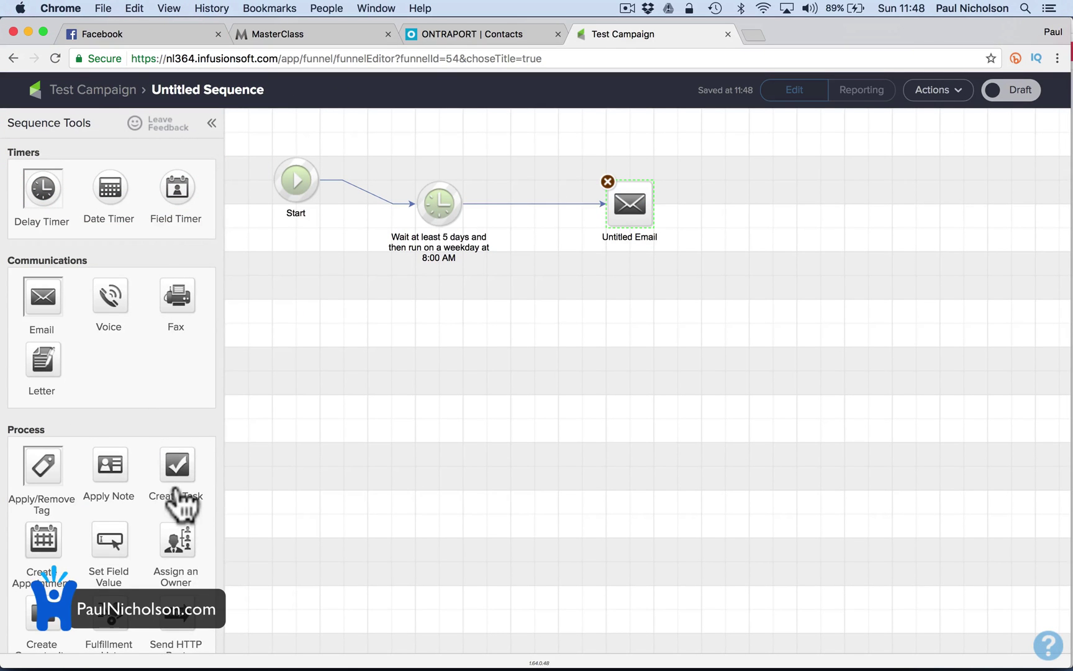
Step: Add a Create Task step after the email and title the task as a camera follow-up
{"action": "scroll", "coordinate": [182, 504], "scroll_direction": "down", "scroll_amount": 3}
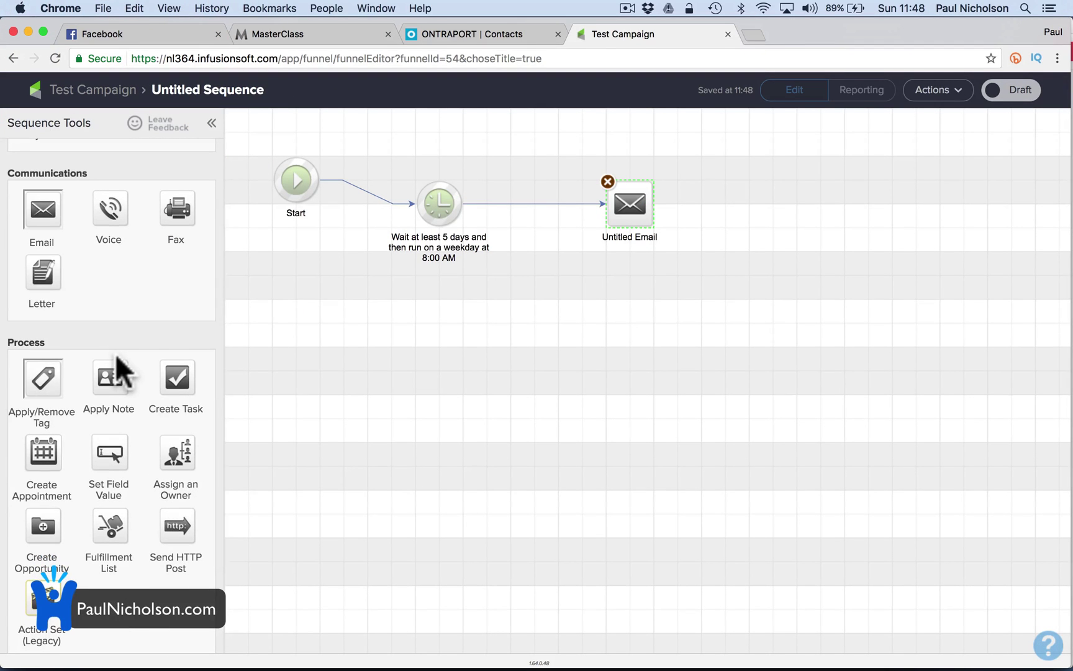
{"action": "left_click_drag", "start_coordinate": [165, 393], "coordinate": [747, 228]}
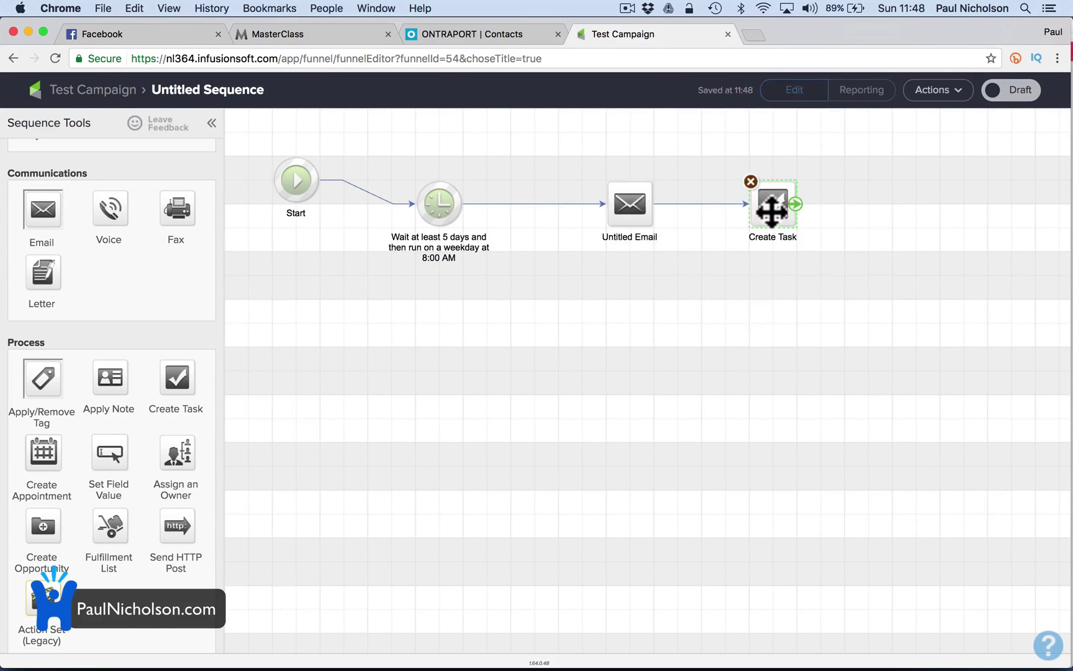
{"action": "double_click", "coordinate": [771, 208]}
{"action": "left_click", "coordinate": [352, 163]}
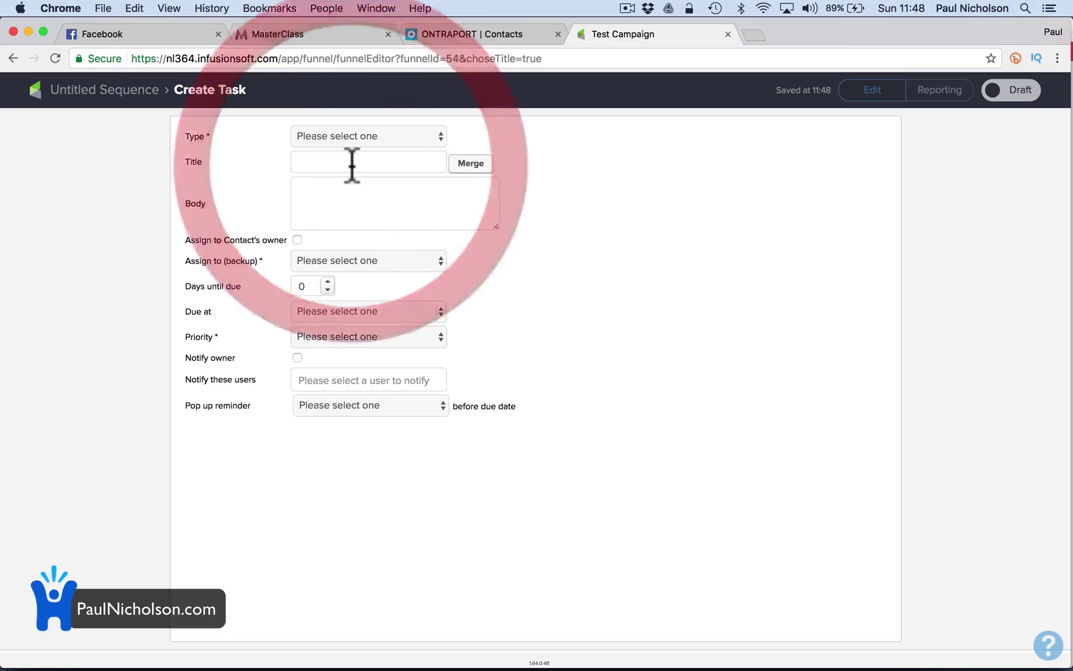
{"action": "type", "text": "follo up"}
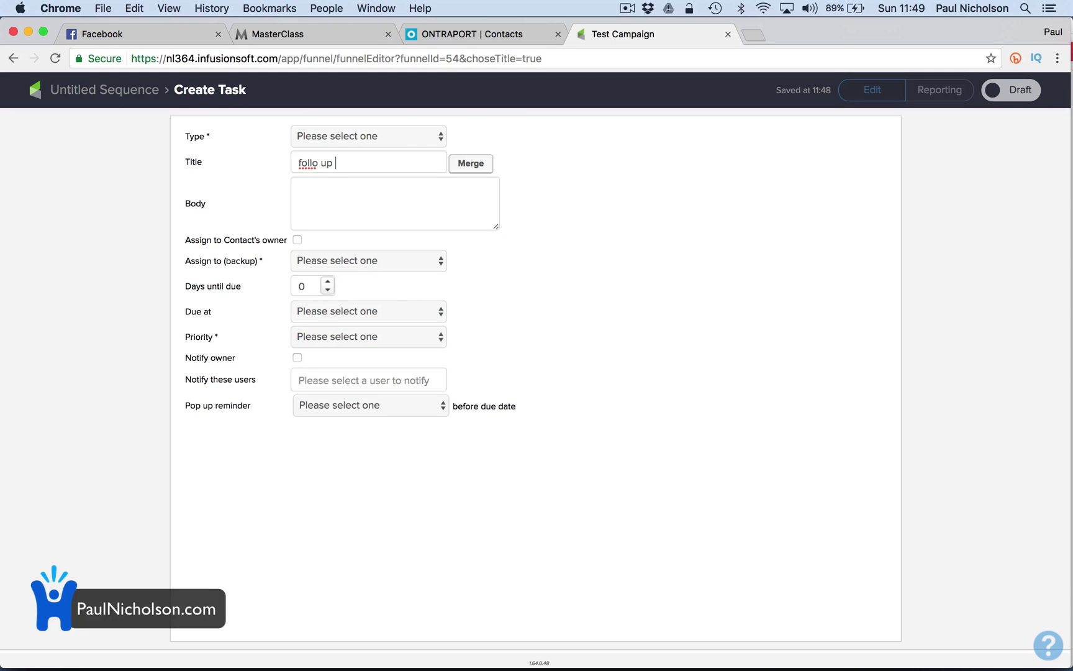
{"action": "type", "text": "low up camer"}
{"action": "left_click", "coordinate": [317, 163]}
{"action": "type", "text": "w"}
{"action": "left_click", "coordinate": [101, 89]}
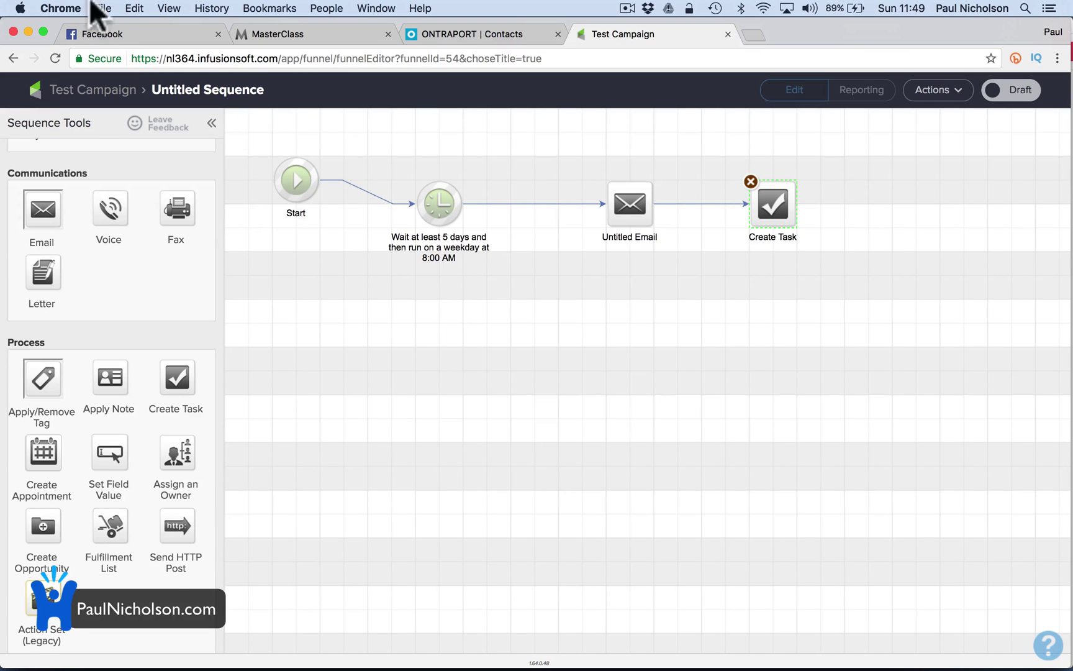
Step: Return to the campaign overview and add a Product purchased goal below the Landing Page submitted goal
{"action": "left_click", "coordinate": [90, 94]}
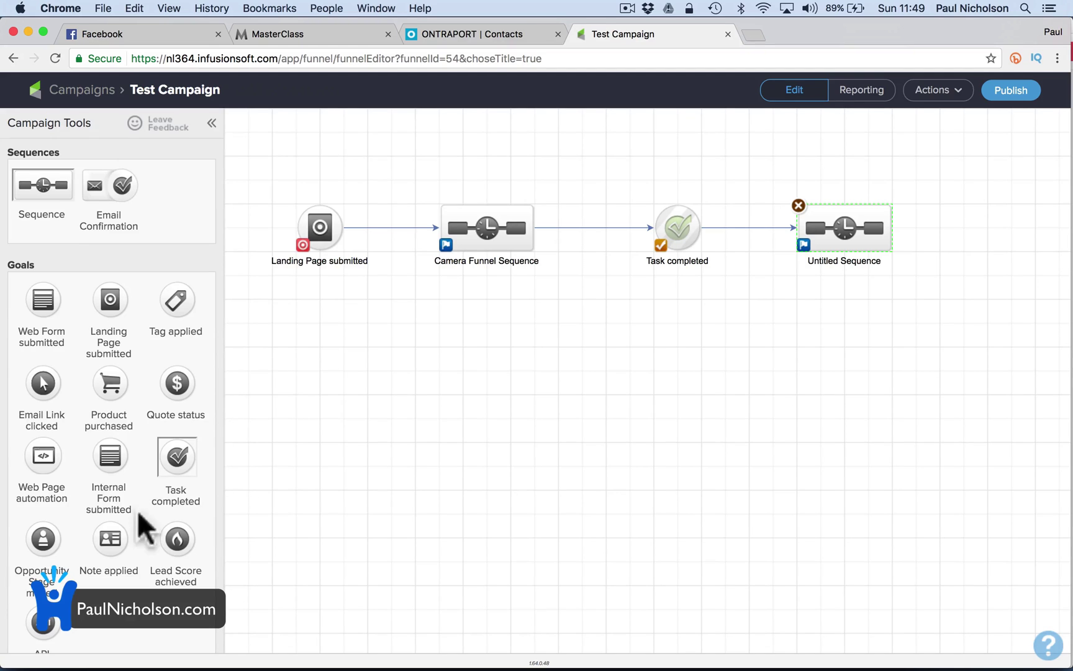
{"action": "scroll", "coordinate": [102, 373], "scroll_direction": "down", "scroll_amount": 3}
{"action": "scroll", "coordinate": [105, 373], "scroll_direction": "up", "scroll_amount": 3}
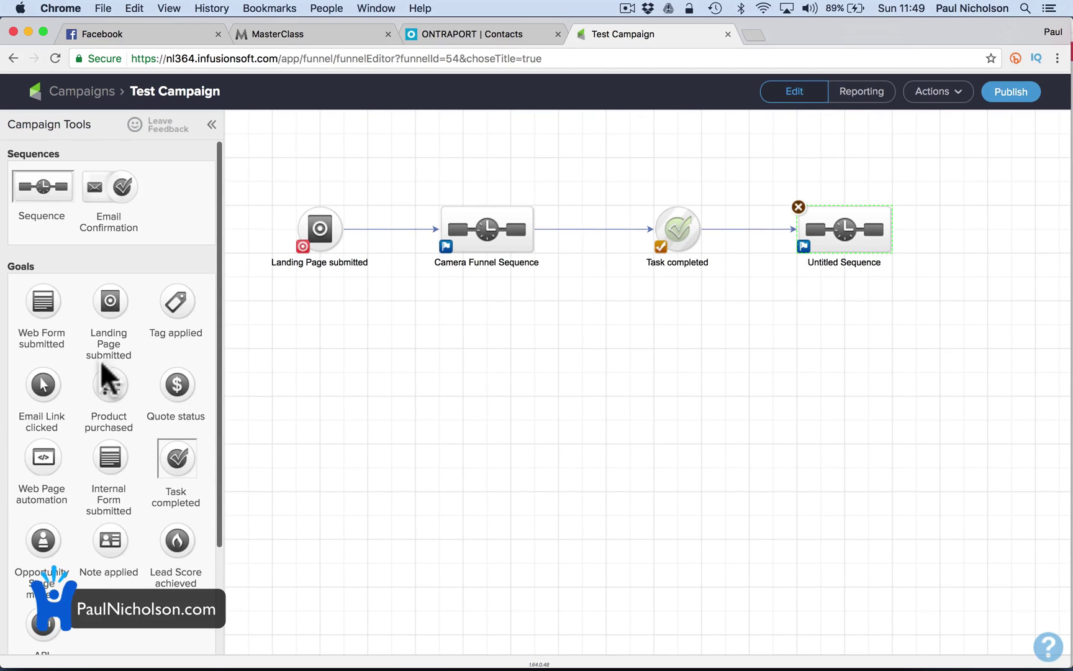
{"action": "left_click_drag", "start_coordinate": [107, 379], "coordinate": [309, 338]}
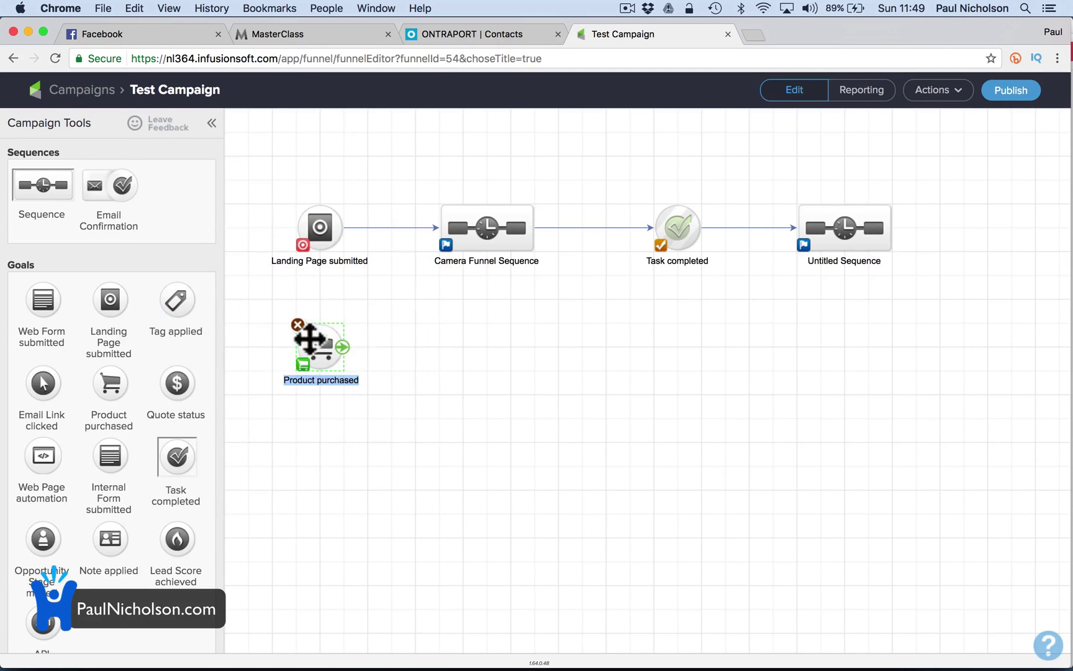
Step: Try to link the Product purchased goal into the existing campaign flow
{"action": "left_click", "coordinate": [341, 348]}
{"action": "left_click_drag", "start_coordinate": [341, 353], "coordinate": [429, 218]}
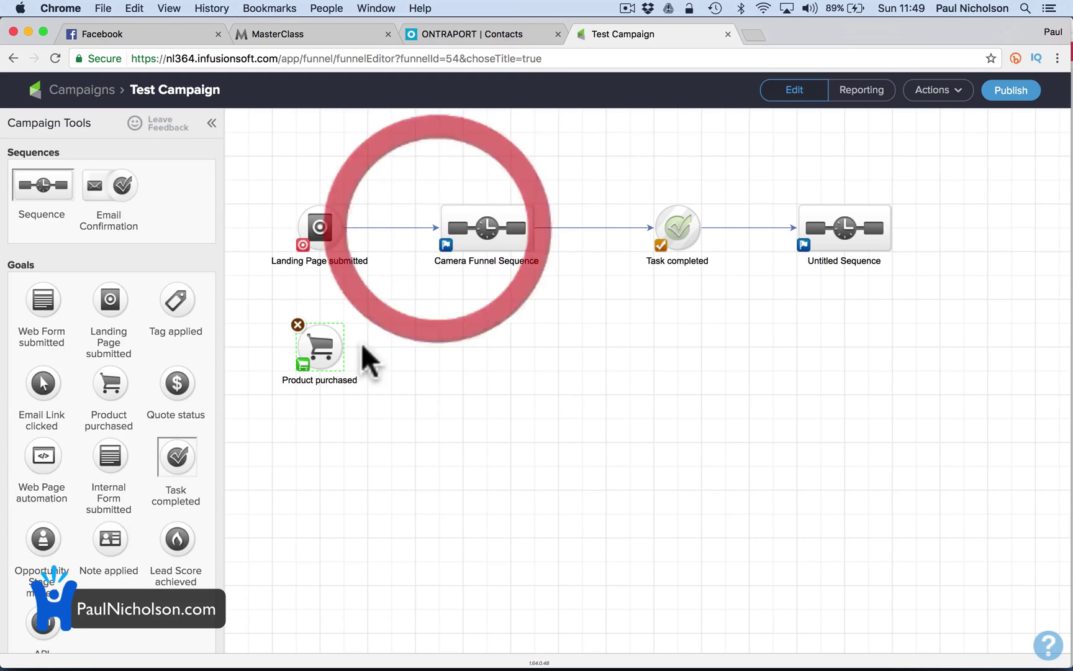
{"action": "left_click", "coordinate": [344, 347]}
{"action": "left_click", "coordinate": [306, 212]}
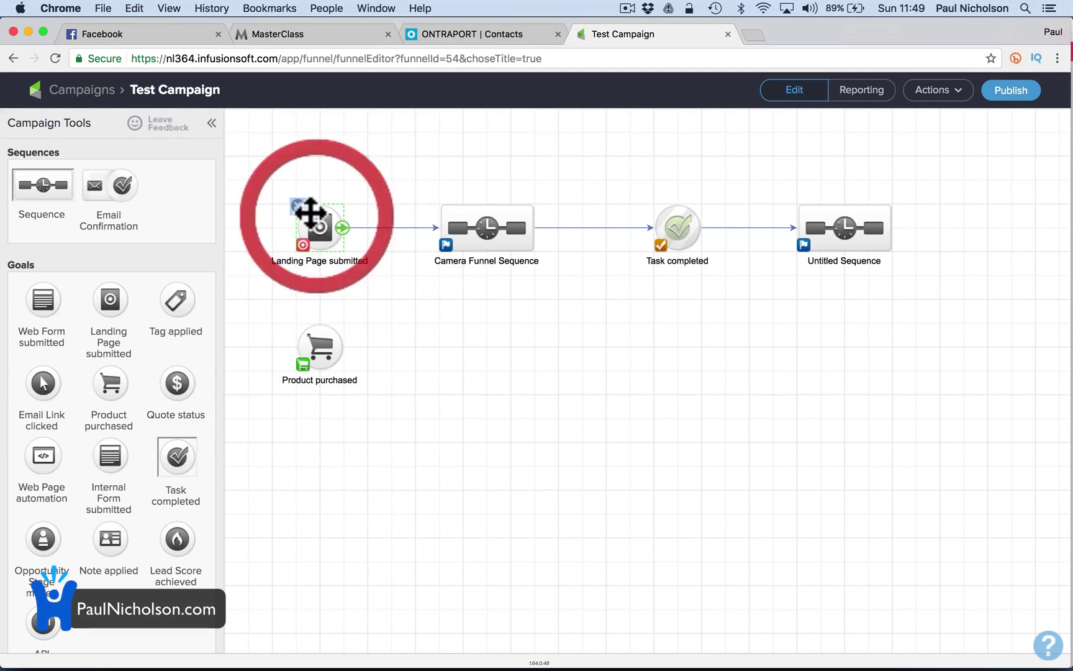
Step: Link the Product purchased goal to the Camera Funnel Sequence
{"action": "left_click", "coordinate": [346, 346]}
{"action": "left_click_drag", "start_coordinate": [346, 348], "coordinate": [442, 228]}
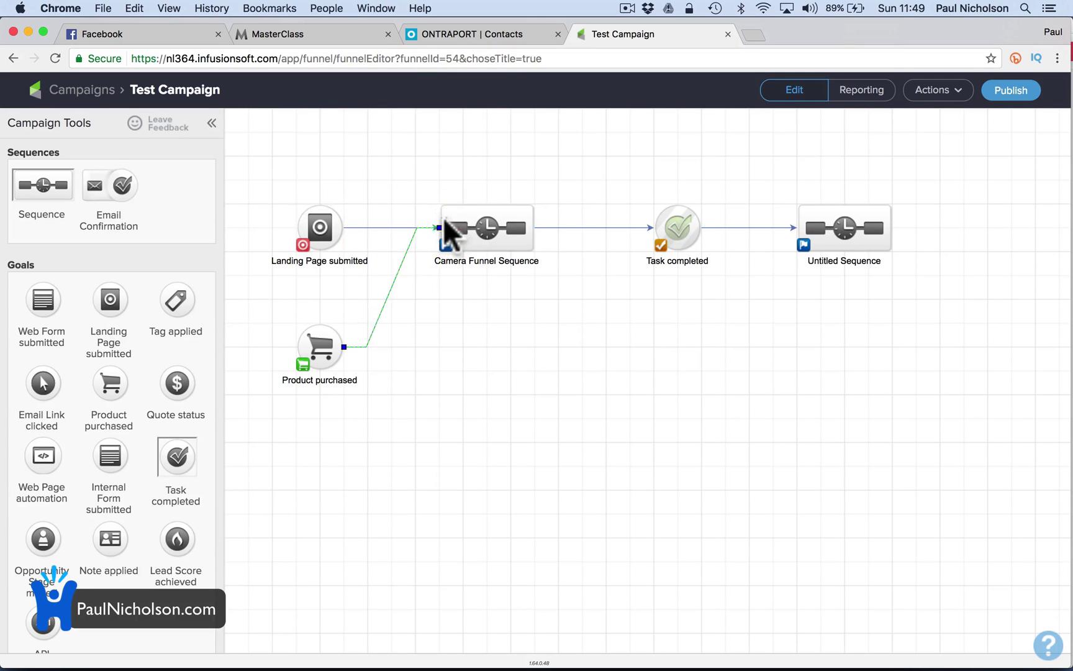
Step: Examine the Product purchased goal's Any Purchase and Specific Product Purchase options, closing the configuration without saving
{"action": "double_click", "coordinate": [319, 349]}
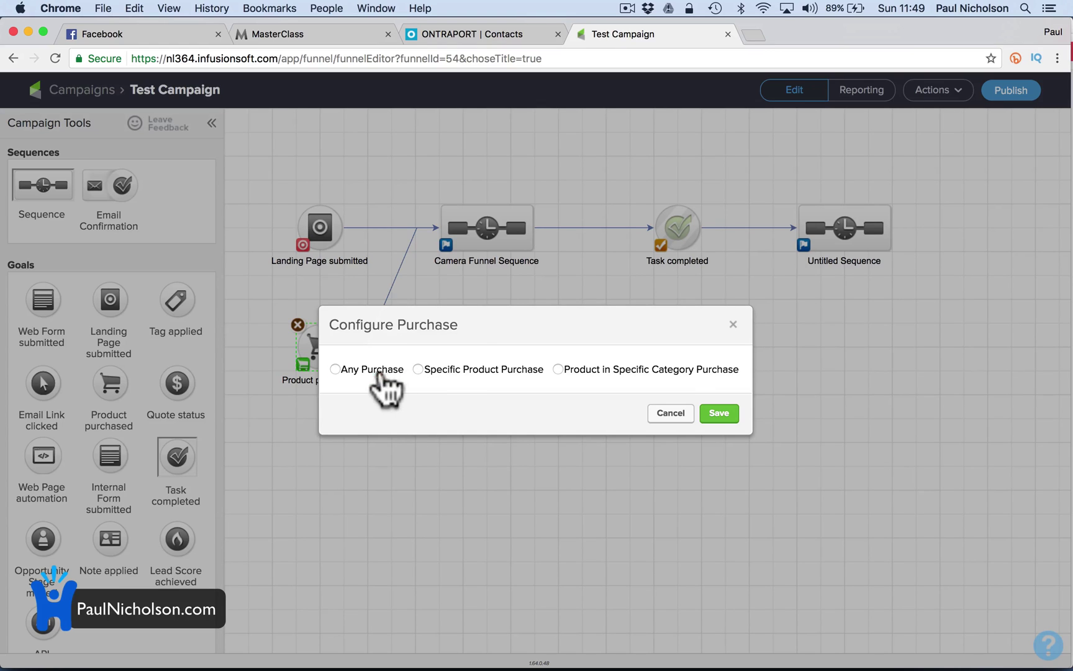
{"action": "left_click", "coordinate": [371, 369]}
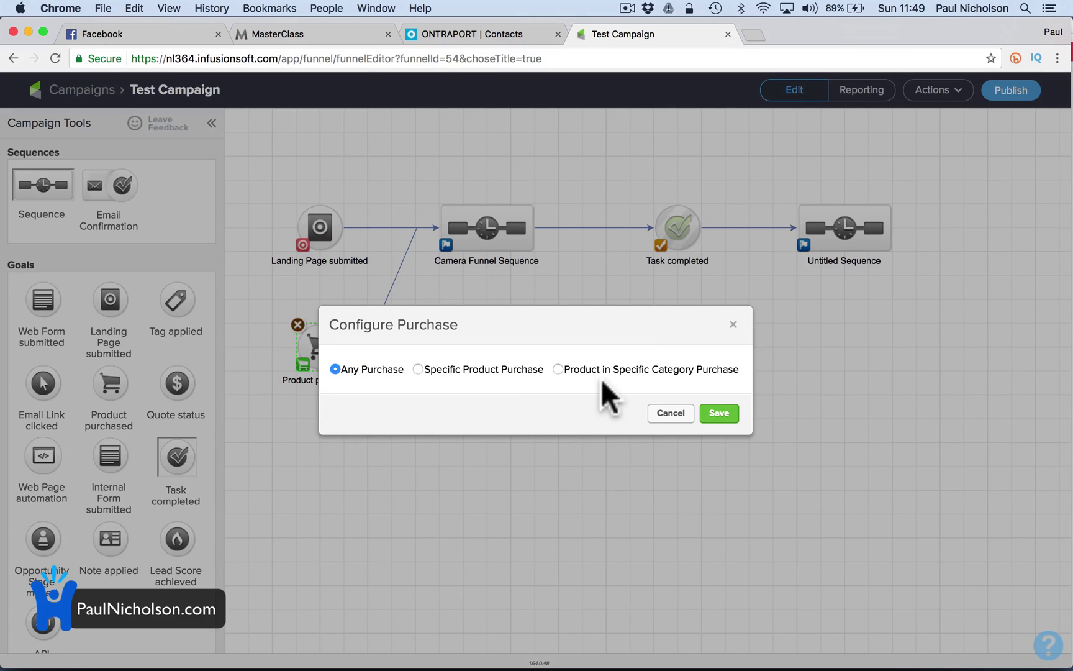
{"action": "left_click", "coordinate": [513, 369]}
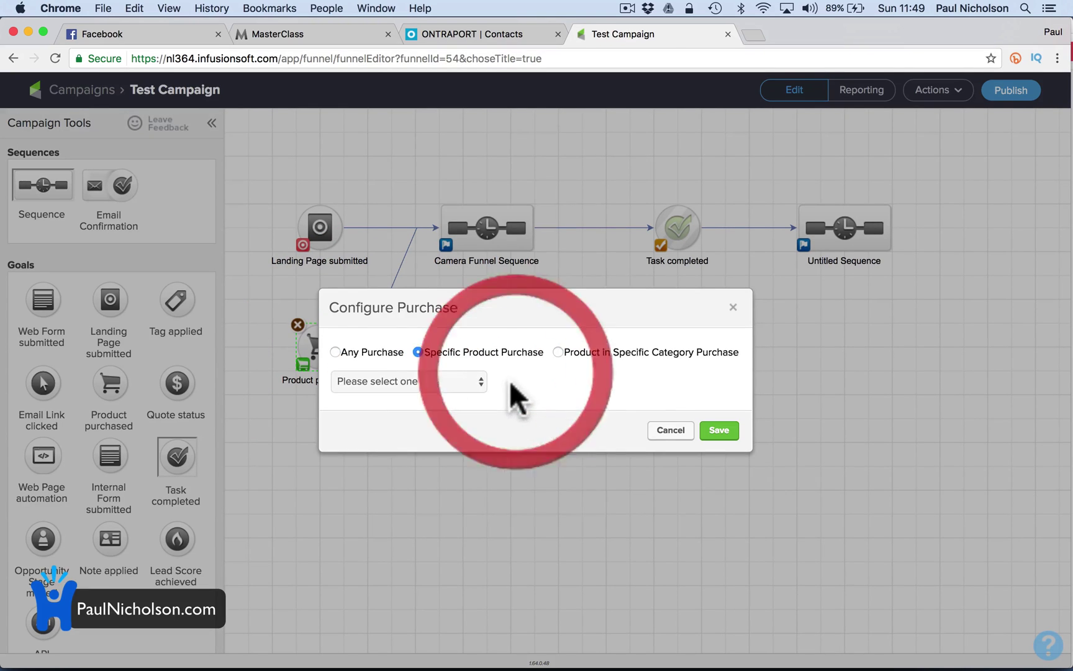
{"action": "left_click", "coordinate": [482, 381]}
{"action": "left_click", "coordinate": [489, 366]}
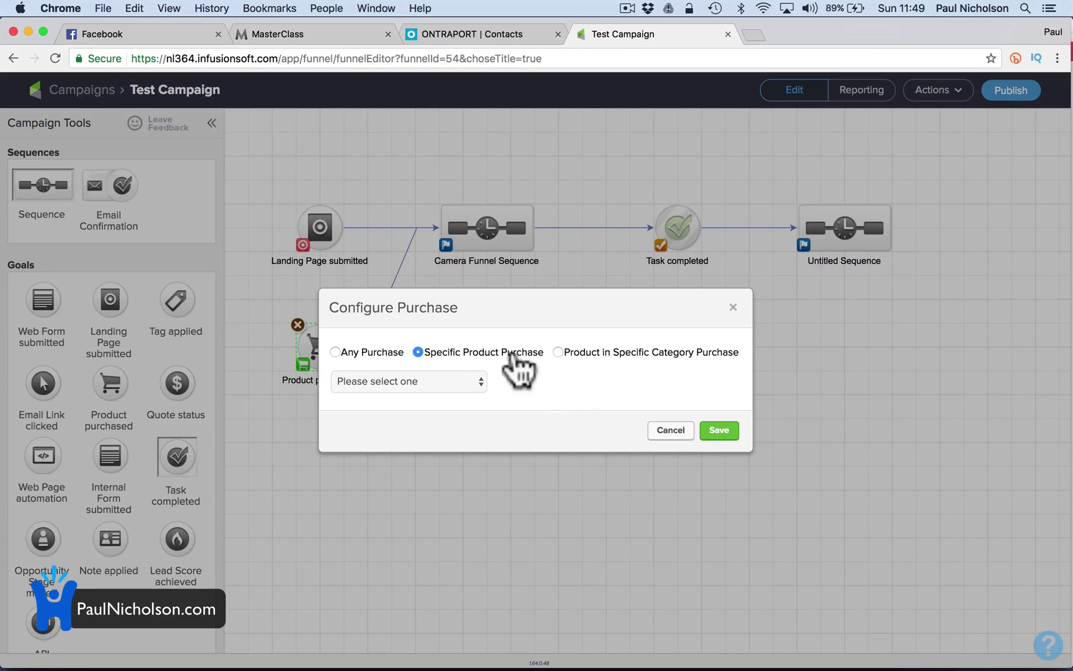
{"action": "left_click", "coordinate": [733, 307]}
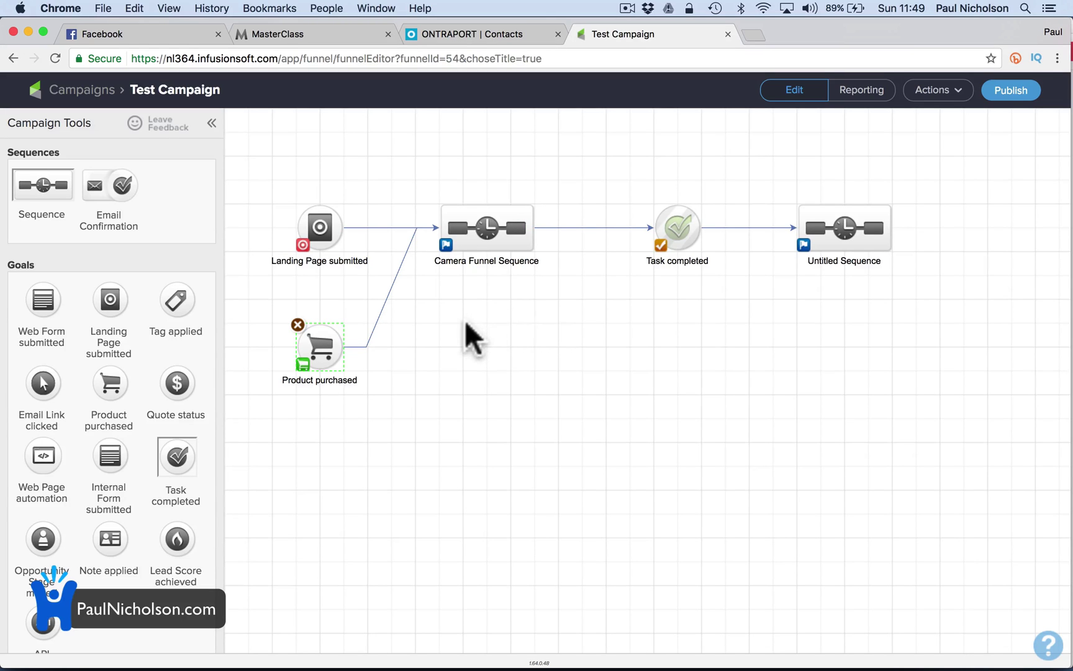
Step: Relink the Product purchased goal to the Untitled Sequence instead of the Camera Funnel Sequence and place it below the Task completed goal
{"action": "mouse_move", "coordinate": [307, 354]}
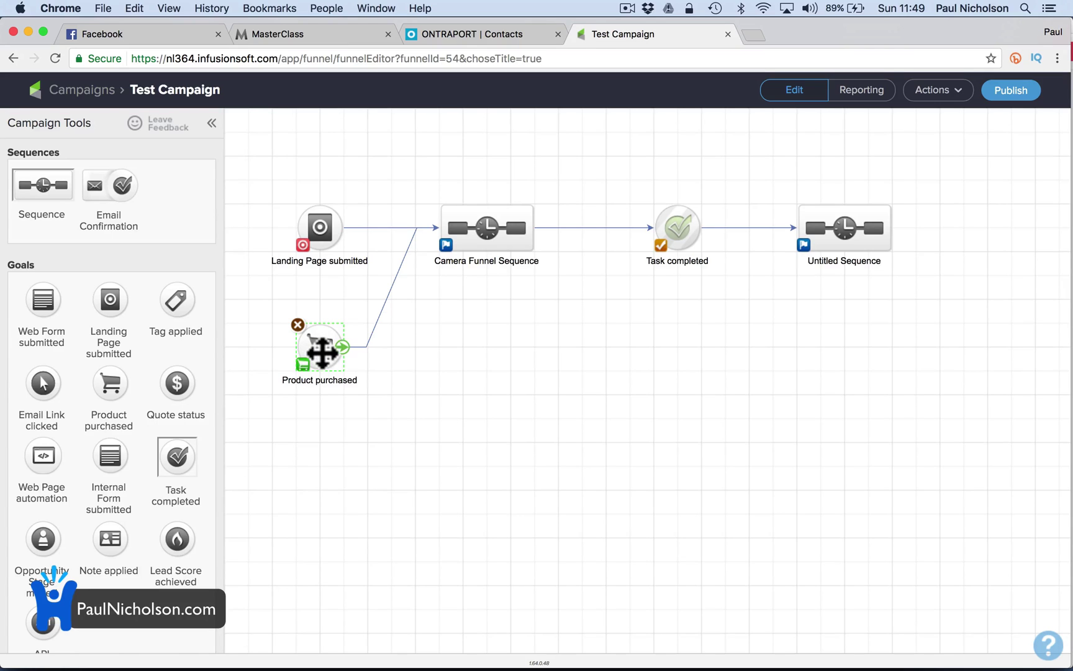
{"action": "left_click", "coordinate": [384, 305]}
{"action": "key", "text": "Delete"}
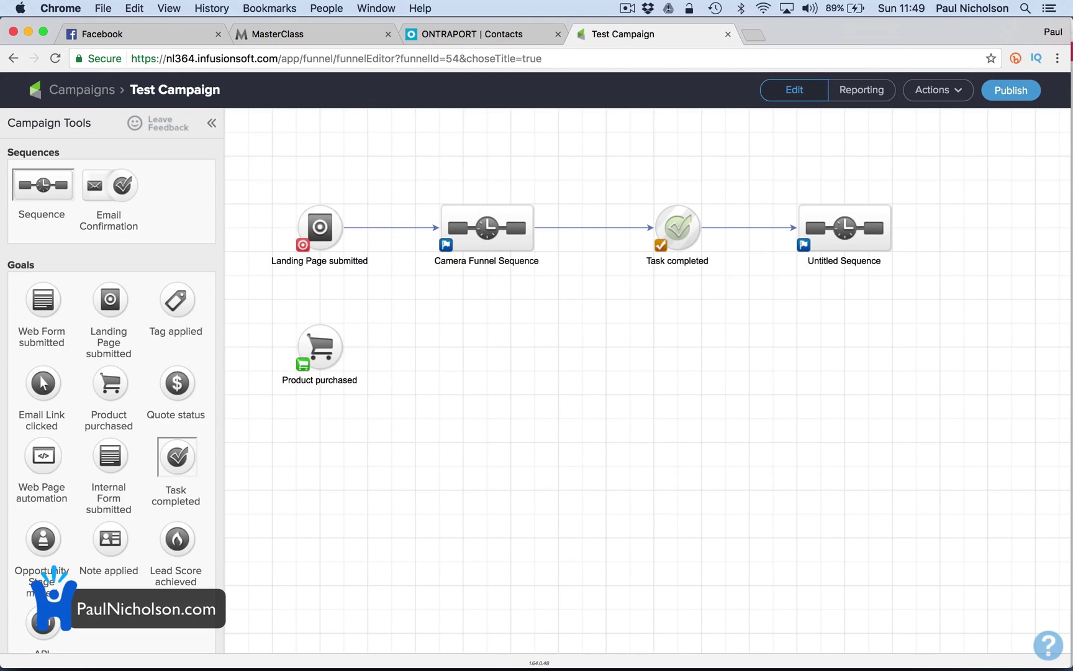
{"action": "left_click_drag", "start_coordinate": [339, 347], "coordinate": [808, 236]}
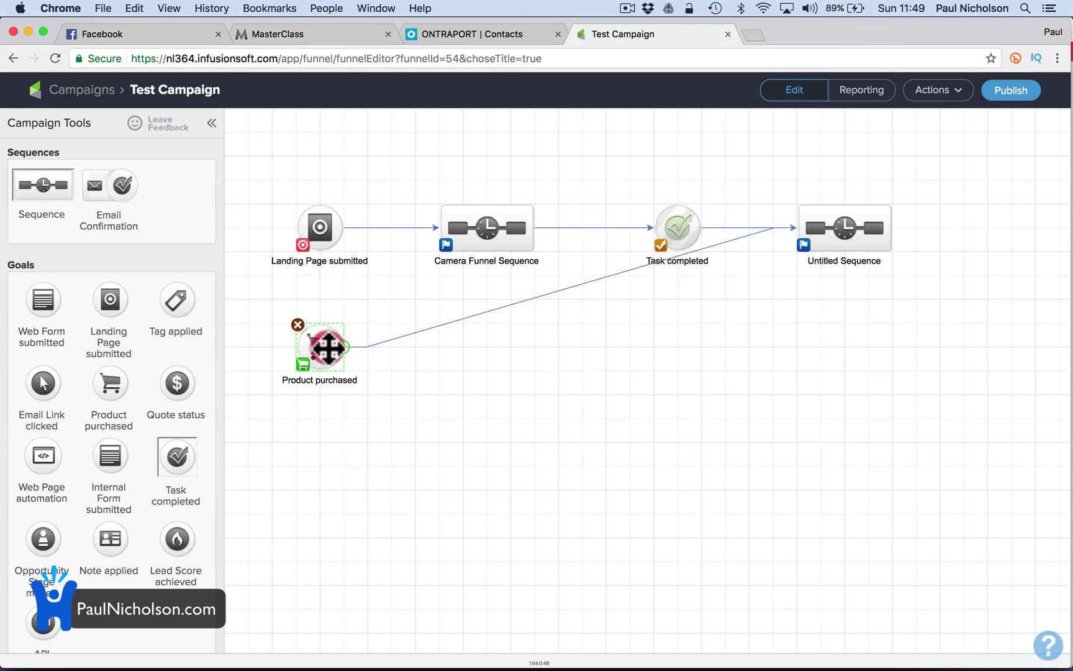
{"action": "left_click_drag", "start_coordinate": [328, 348], "coordinate": [697, 360]}
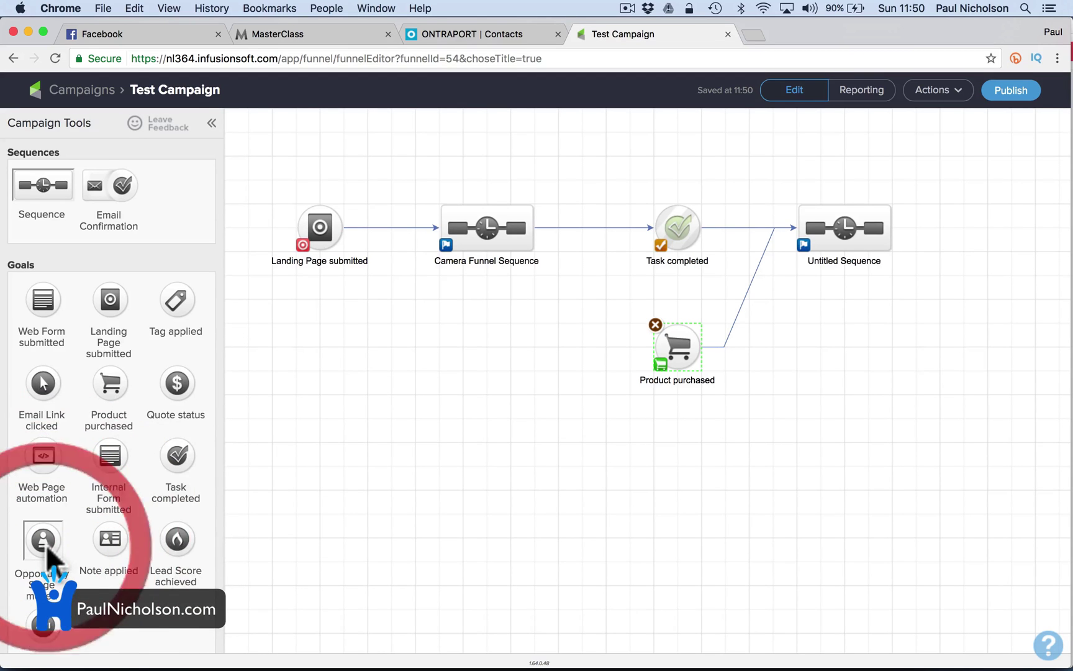
Step: Remove the link from Task completed to the Untitled Sequence and move the Task completed goal up, closer to the Camera Funnel Sequence
{"action": "left_click", "coordinate": [758, 226]}
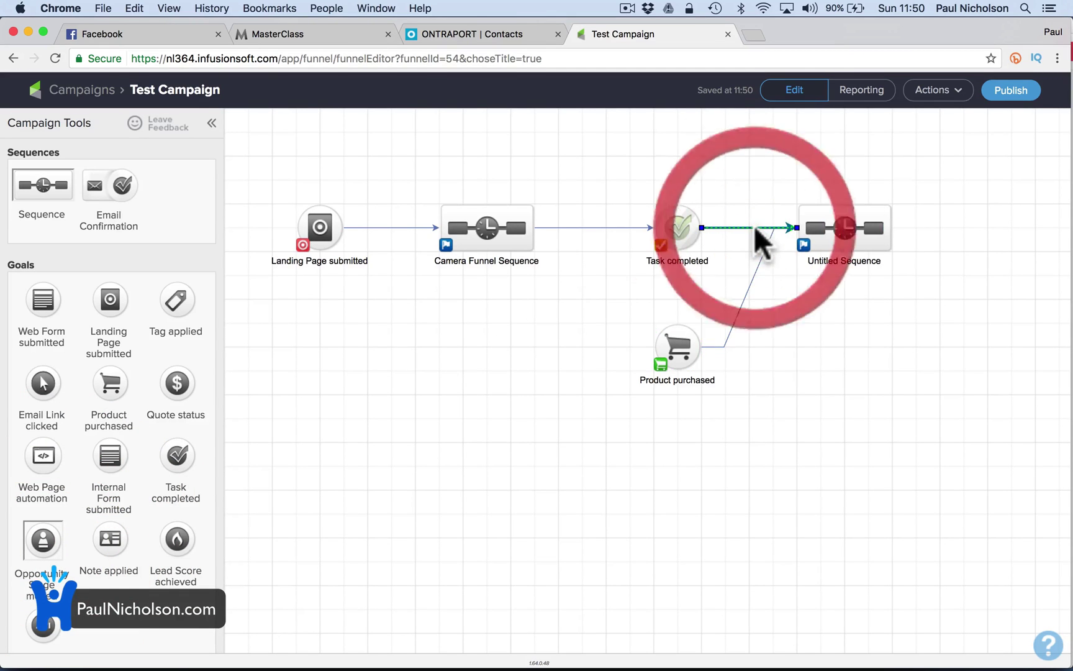
{"action": "key", "text": "BackSpace"}
{"action": "left_click_drag", "start_coordinate": [683, 228], "coordinate": [589, 170]}
Step: Add an Opportunity Stage moved goal below the Task completed goal
{"action": "left_click_drag", "start_coordinate": [28, 569], "coordinate": [490, 343]}
{"action": "left_click", "coordinate": [491, 343]}
{"action": "left_click_drag", "start_coordinate": [39, 550], "coordinate": [724, 204]}
{"action": "left_click_drag", "start_coordinate": [608, 187], "coordinate": [613, 264]}
{"action": "left_click", "coordinate": [707, 196]}
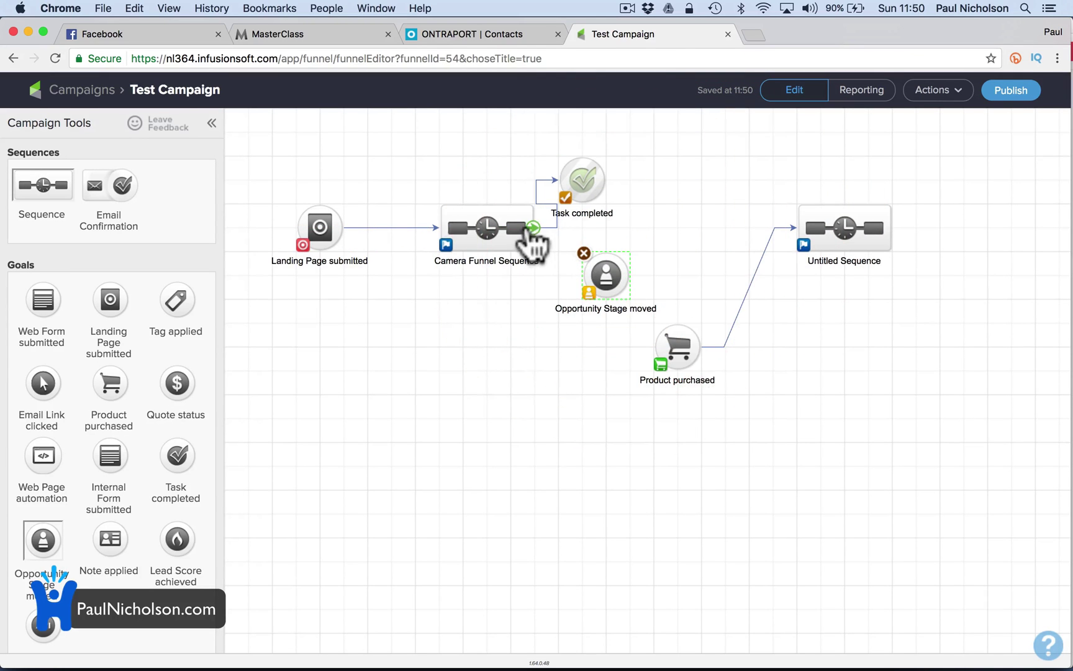
Step: Link the Camera Funnel Sequence through the Opportunity Stage moved goal to the Untitled Sequence, aligning that goal beneath Task completed
{"action": "left_click_drag", "start_coordinate": [533, 231], "coordinate": [606, 273]}
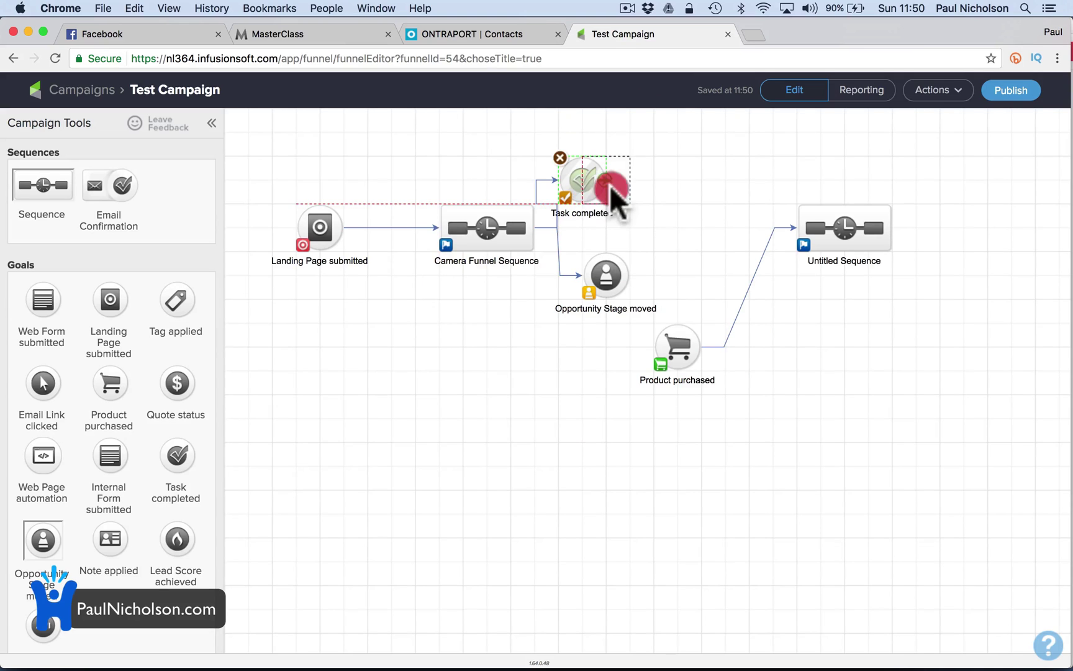
{"action": "left_click_drag", "start_coordinate": [609, 185], "coordinate": [635, 182]}
{"action": "left_click_drag", "start_coordinate": [605, 276], "coordinate": [820, 227]}
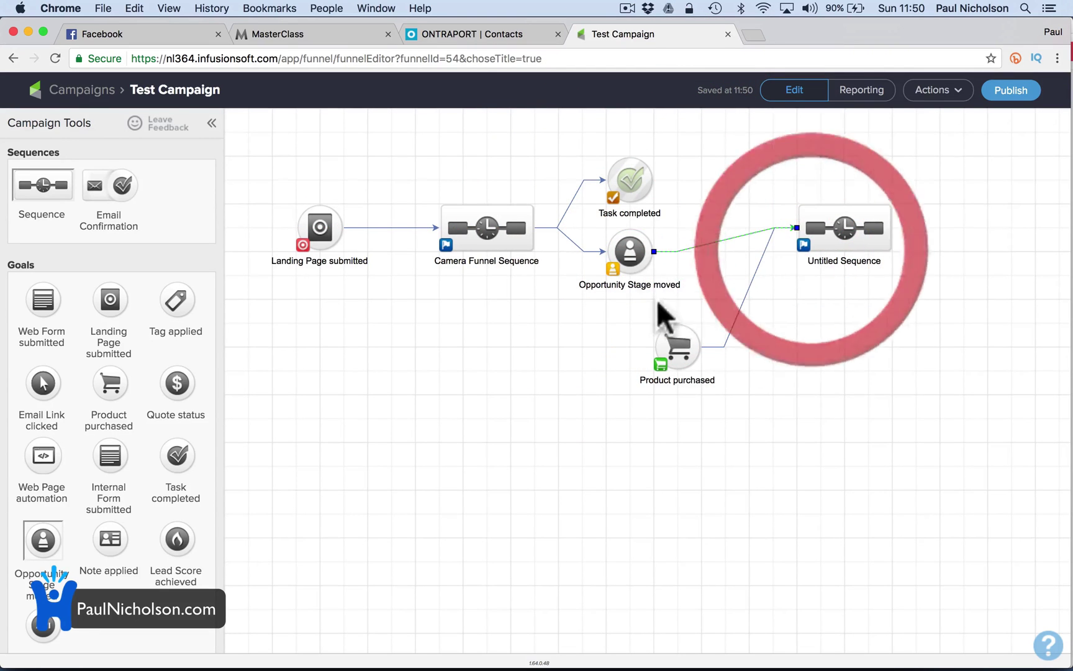
Step: Configure the Opportunity Stage moved goal for the Working stage and save it
{"action": "double_click", "coordinate": [631, 254]}
{"action": "left_click", "coordinate": [461, 368]}
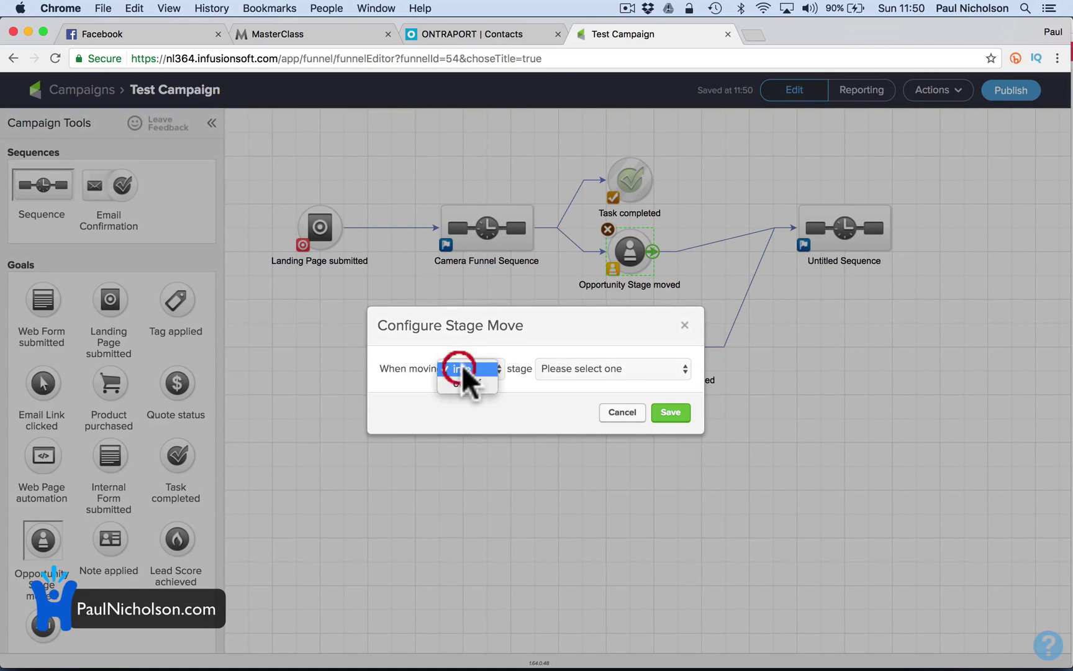
{"action": "left_click", "coordinate": [596, 368]}
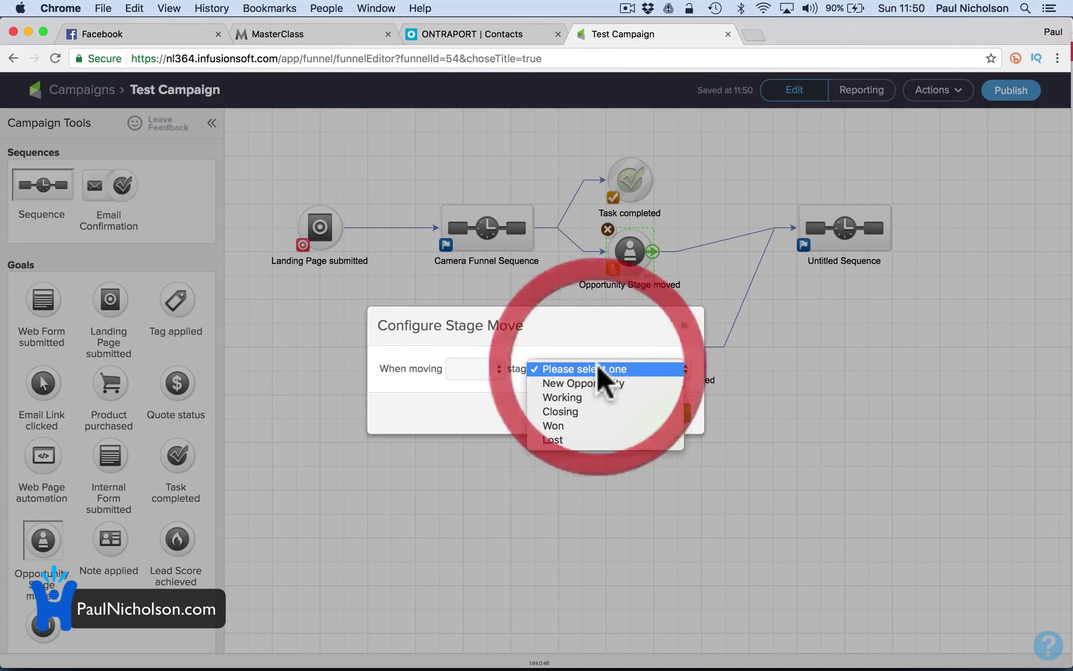
{"action": "left_click", "coordinate": [596, 399]}
{"action": "left_click", "coordinate": [670, 415]}
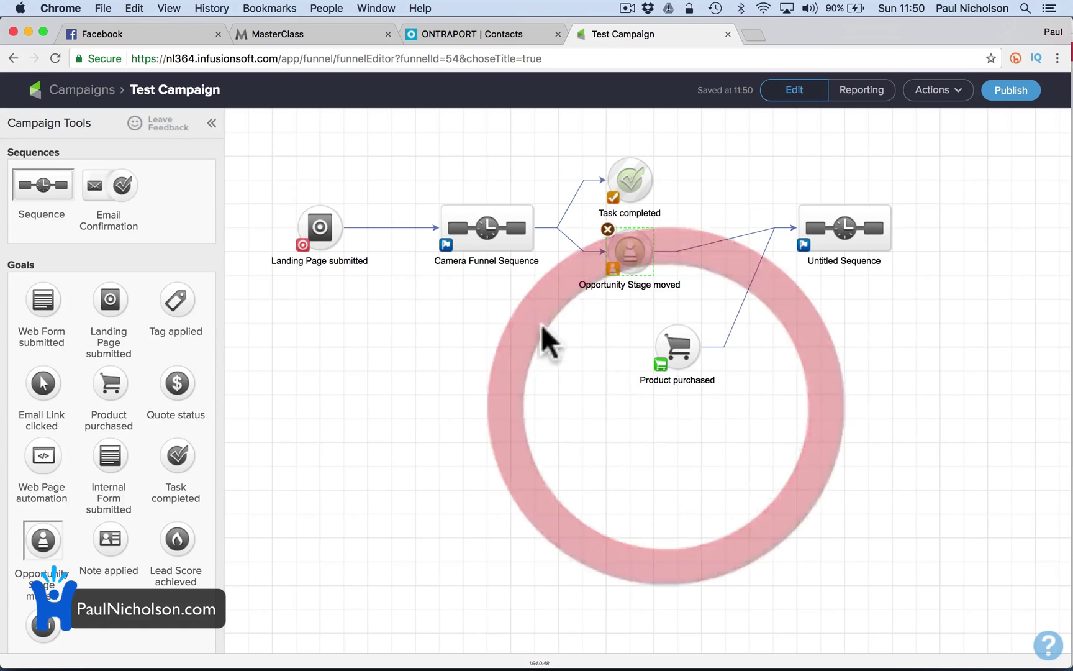
Step: Examine the Camera Funnel Sequence's steps and available sequence tools, including Create Opportunity, and return to the campaign overview
{"action": "double_click", "coordinate": [482, 243]}
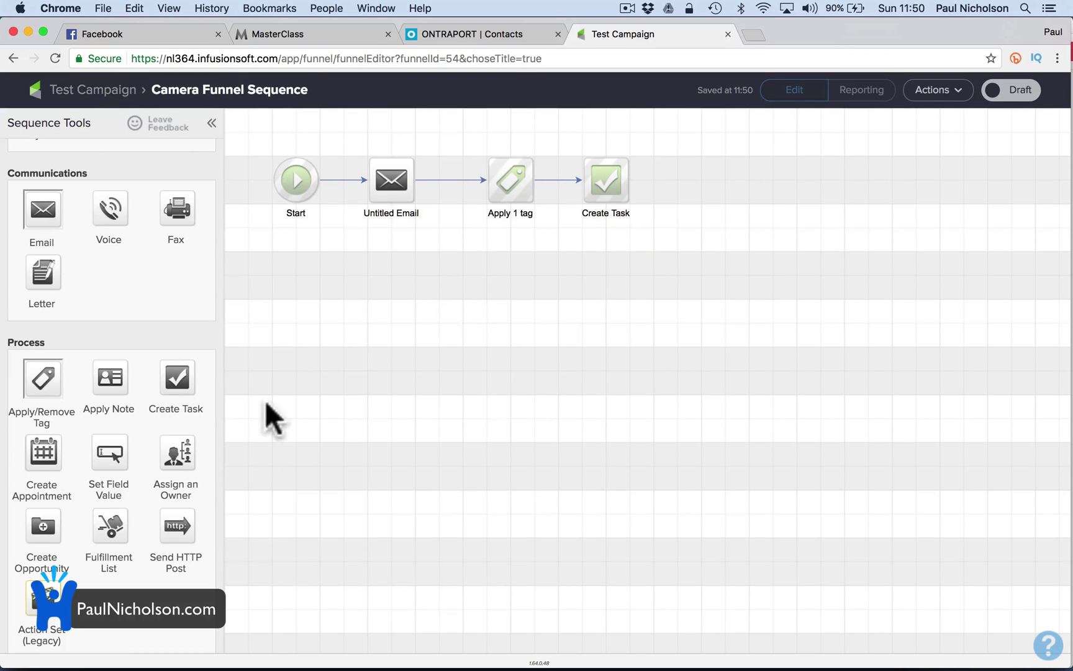
{"action": "scroll", "coordinate": [160, 472], "scroll_direction": "down", "scroll_amount": 4}
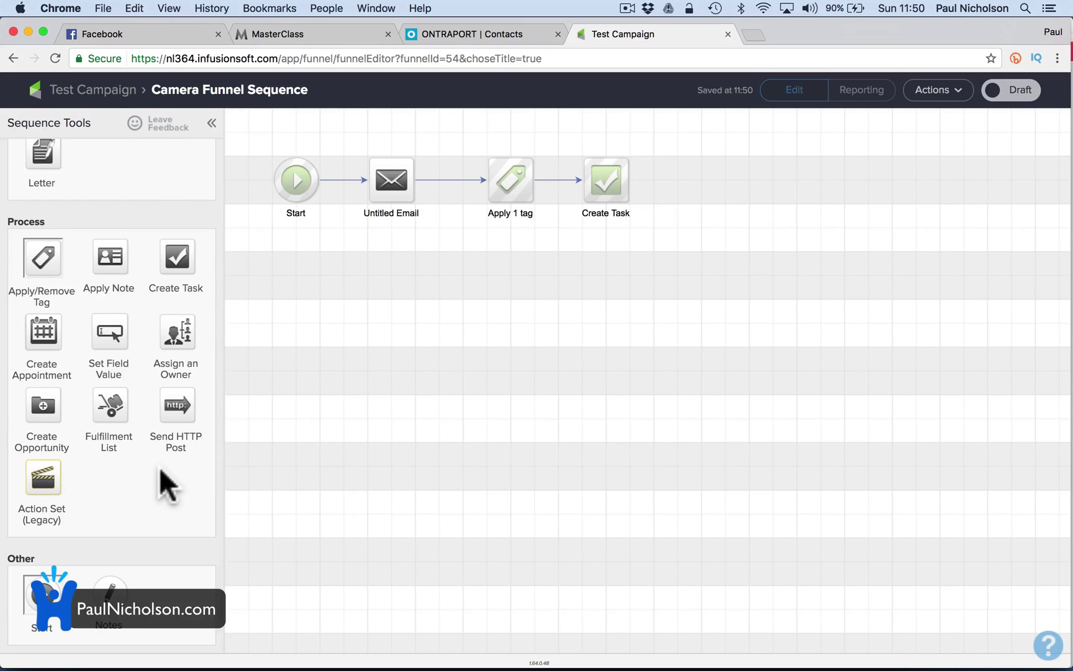
{"action": "scroll", "coordinate": [159, 467], "scroll_direction": "up", "scroll_amount": 6}
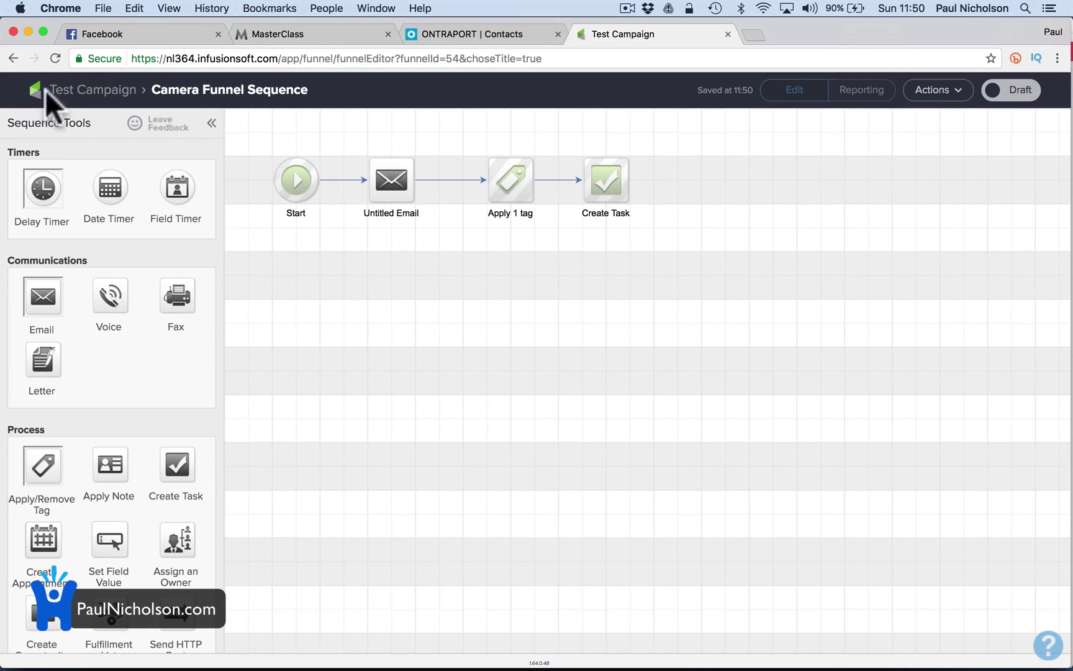
{"action": "left_click", "coordinate": [90, 90]}
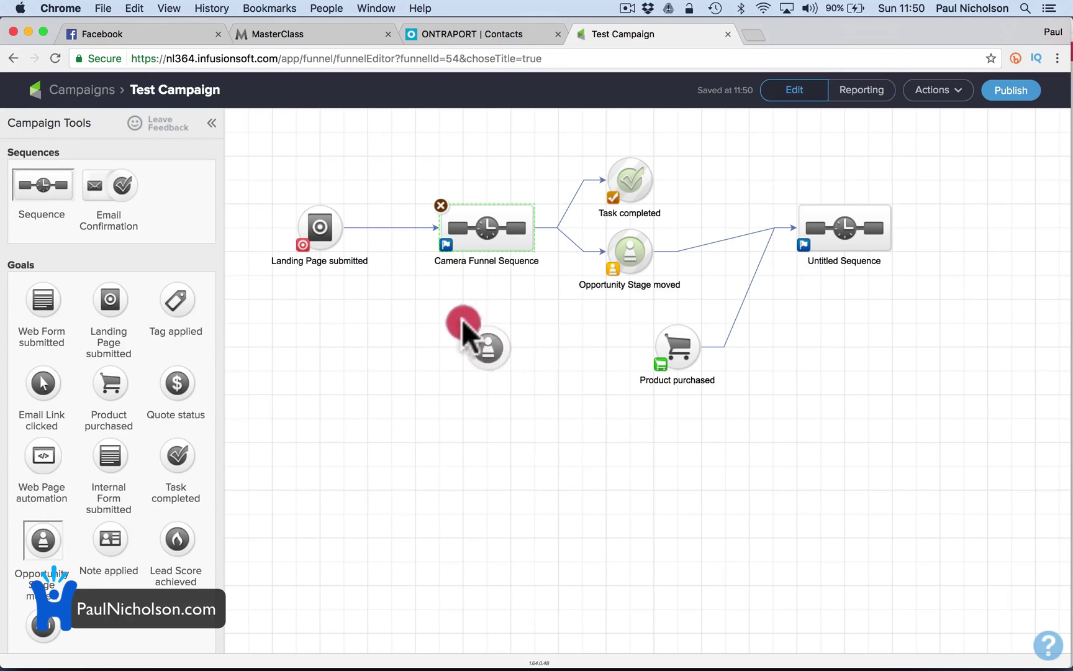
Step: Try to link the Landing Page submitted goal to a second Opportunity Stage moved goal placed below the Camera Funnel Sequence
{"action": "left_click_drag", "start_coordinate": [460, 305], "coordinate": [460, 308]}
{"action": "mouse_move", "coordinate": [344, 226]}
{"action": "left_mouse_down"}
{"action": "mouse_move", "coordinate": [485, 335]}
{"action": "mouse_move", "coordinate": [438, 319]}
{"action": "left_mouse_up"}
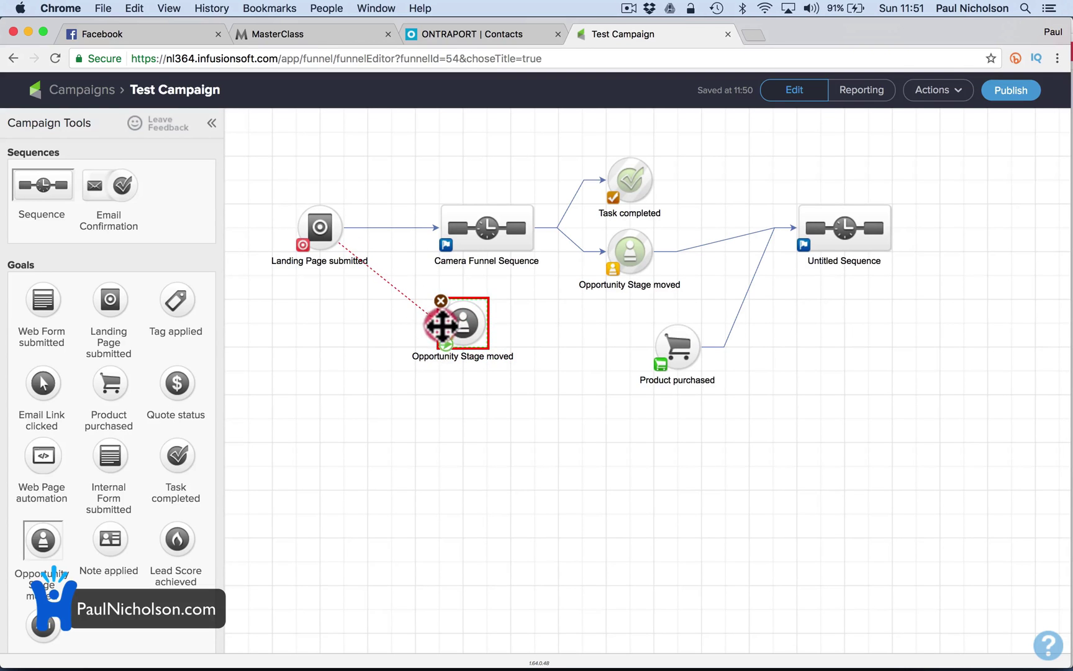
{"action": "left_click", "coordinate": [448, 323]}
{"action": "left_click", "coordinate": [456, 338]}
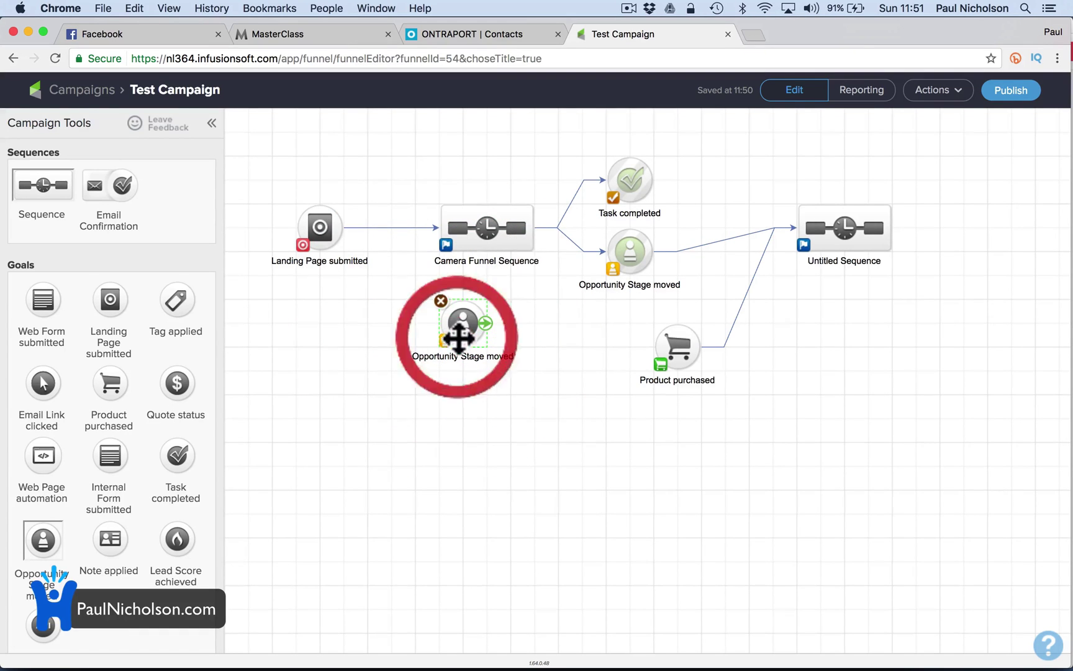
{"action": "left_click", "coordinate": [443, 302]}
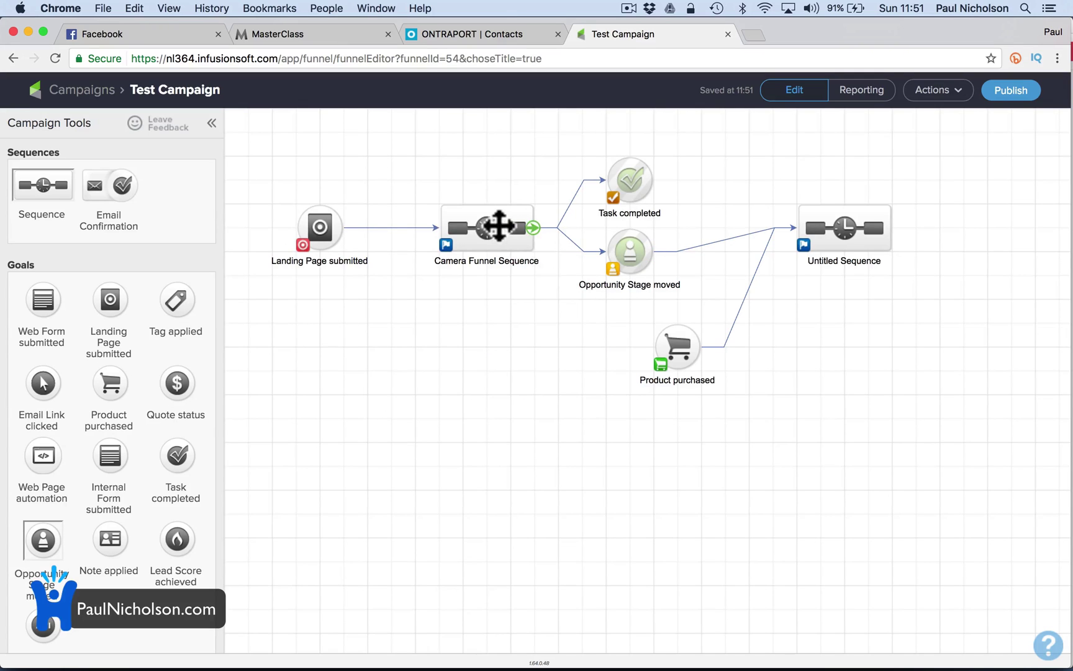
Step: Replace the link between Landing Page submitted and Camera Funnel Sequence with an Opportunity Stage moved goal in the gap, shifting the landing page goal outward
{"action": "left_click", "coordinate": [385, 224]}
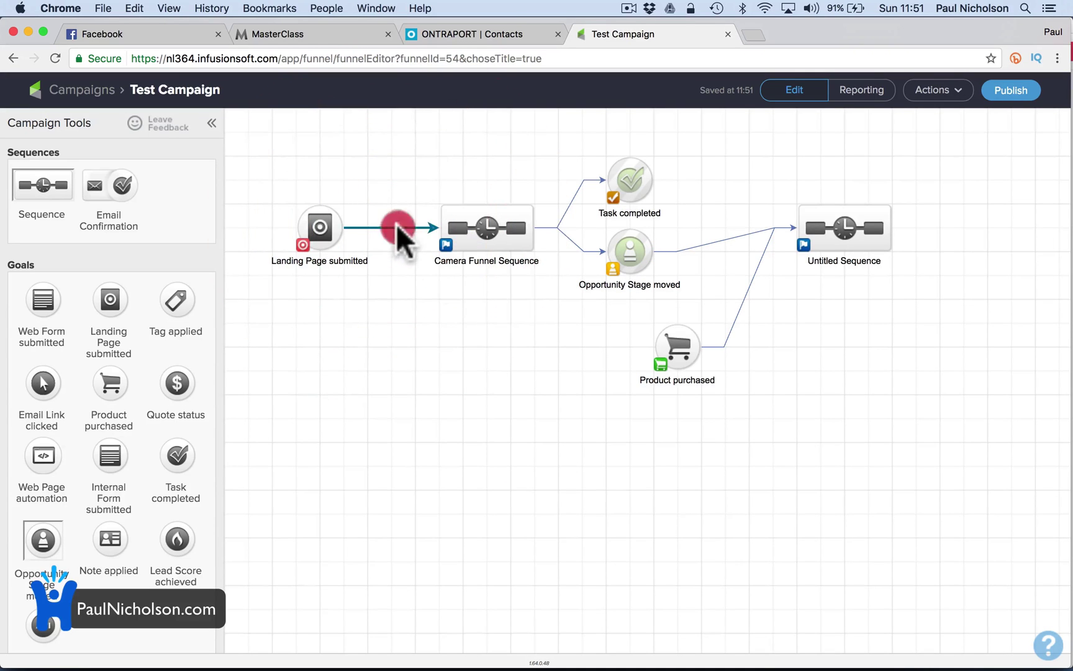
{"action": "left_click", "coordinate": [398, 228]}
{"action": "left_click_drag", "start_coordinate": [44, 551], "coordinate": [390, 218]}
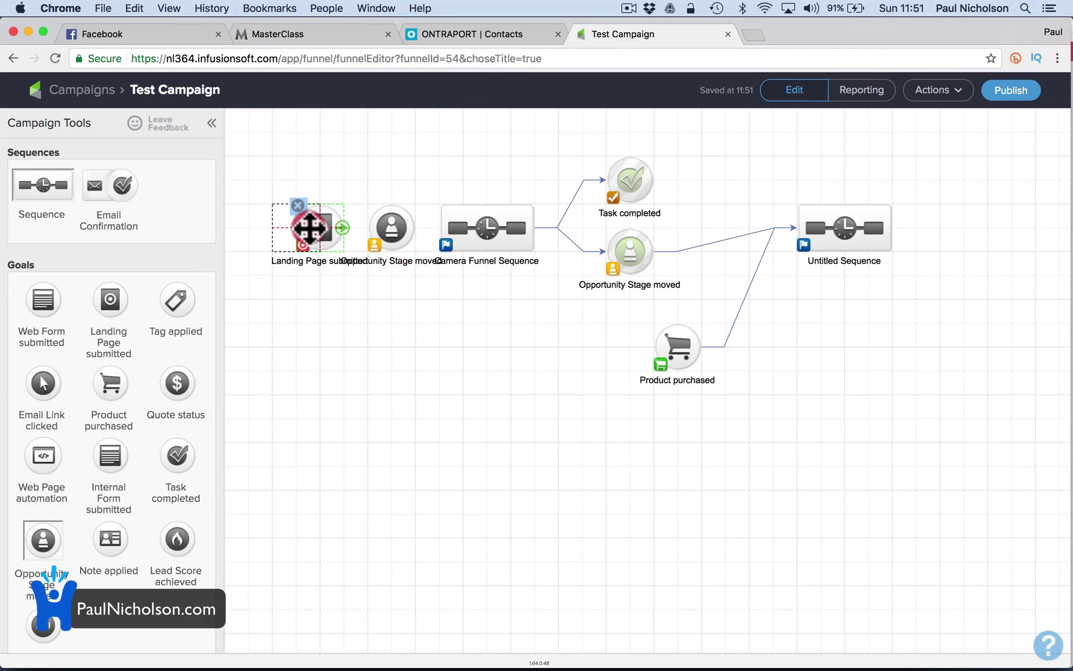
{"action": "left_click_drag", "start_coordinate": [299, 231], "coordinate": [298, 231]}
Step: Try to link the Landing Page submitted goal directly to the new Opportunity Stage moved goal
{"action": "left_click", "coordinate": [379, 229]}
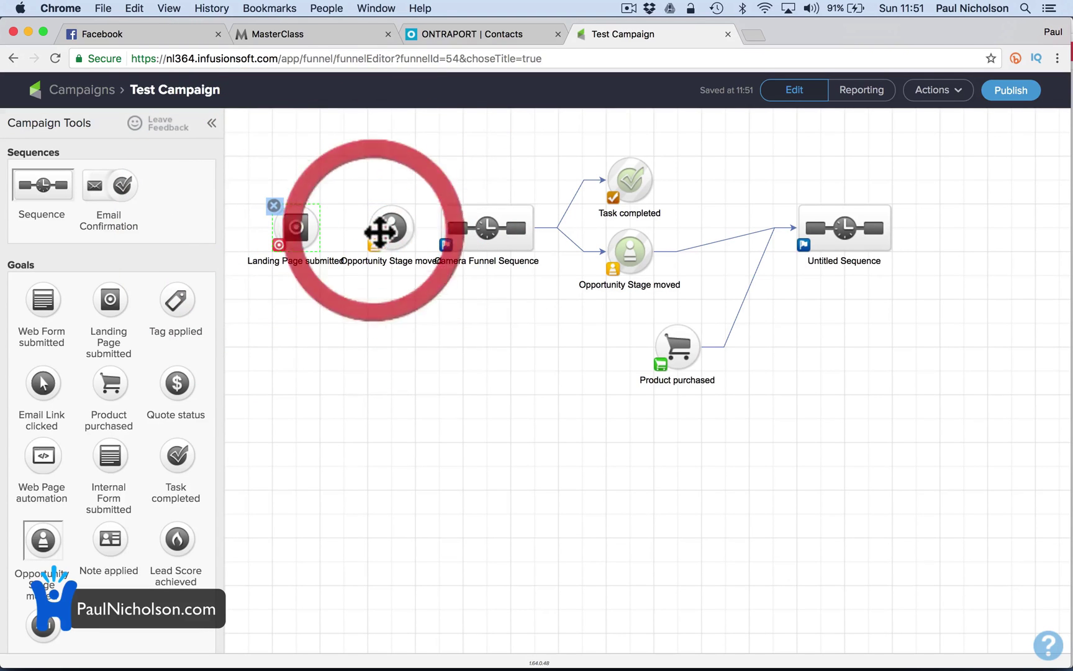
{"action": "left_click_drag", "start_coordinate": [381, 335], "coordinate": [377, 333]}
{"action": "scroll", "coordinate": [130, 428], "scroll_direction": "down", "scroll_amount": 3}
{"action": "scroll", "coordinate": [131, 440], "scroll_direction": "down", "scroll_amount": 2}
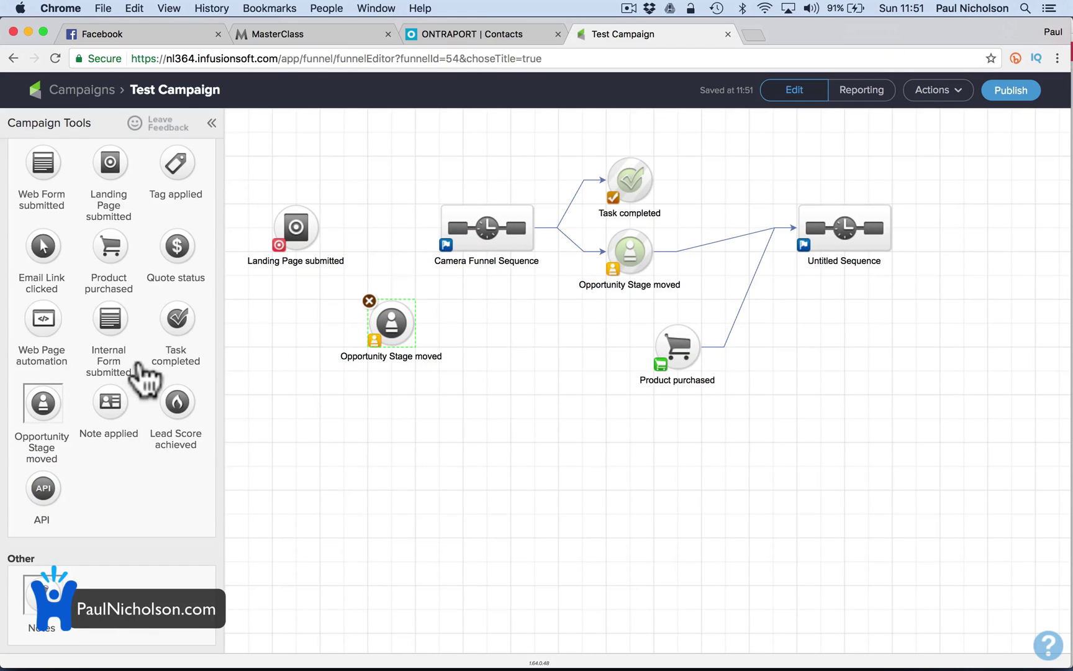
{"action": "scroll", "coordinate": [87, 373], "scroll_direction": "up", "scroll_amount": 5}
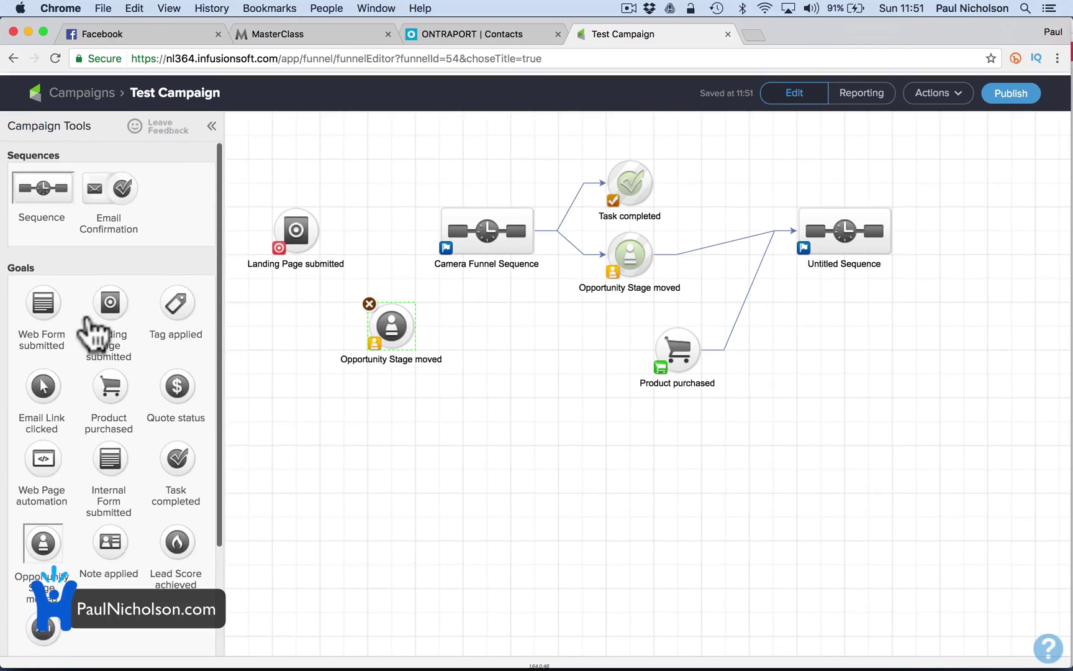
{"action": "left_click_drag", "start_coordinate": [408, 324], "coordinate": [404, 226]}
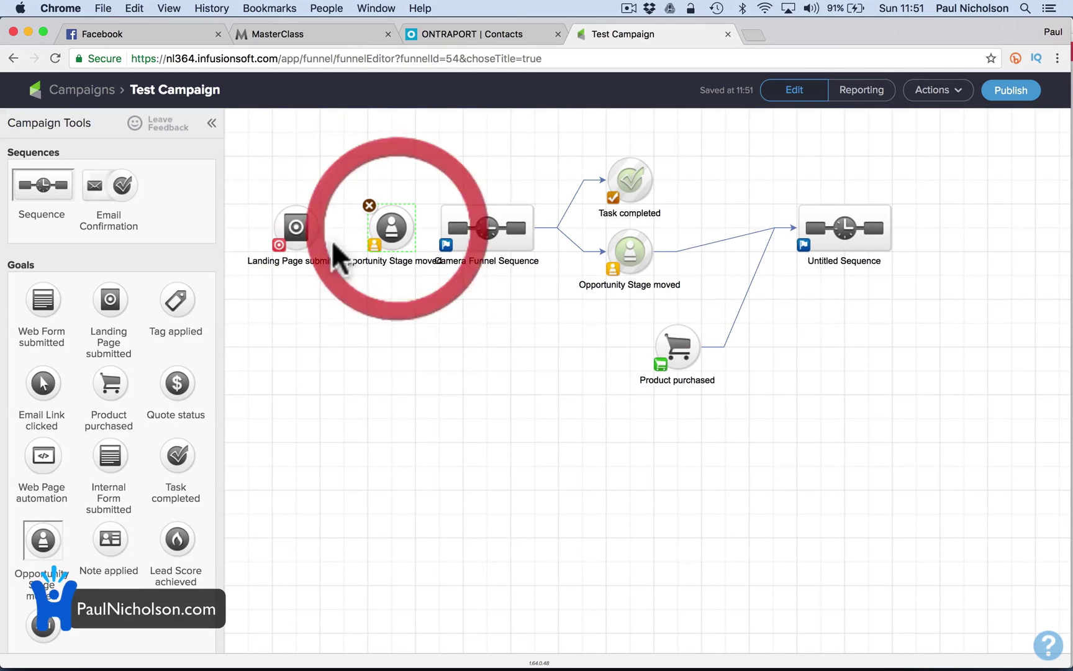
{"action": "left_click_drag", "start_coordinate": [318, 239], "coordinate": [394, 230]}
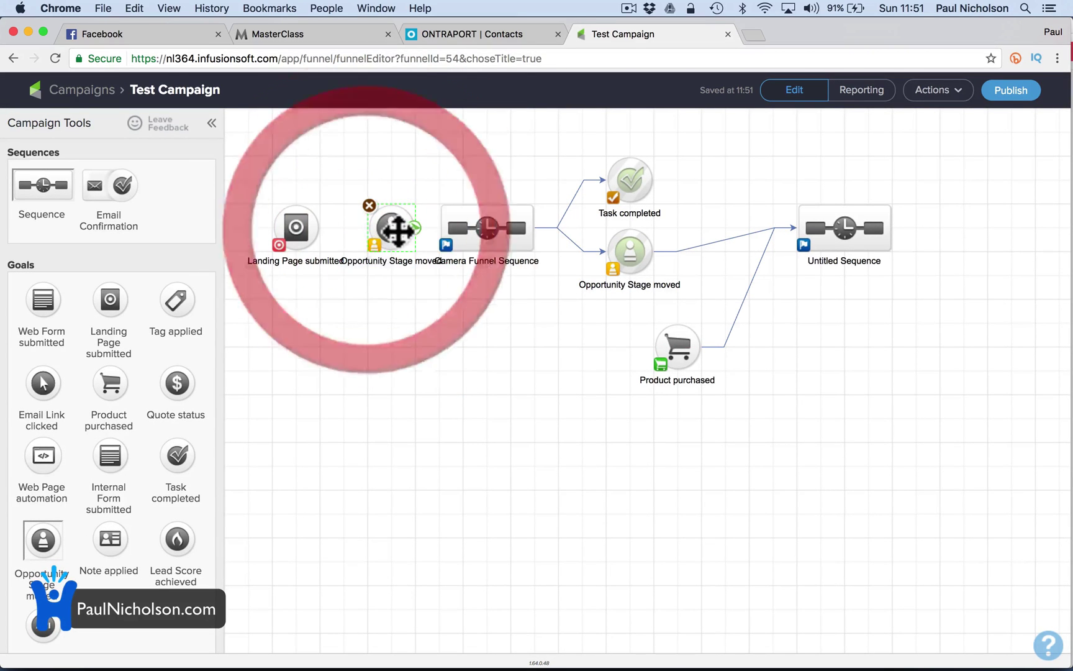
Step: Delete the Opportunity Stage moved goal between Landing Page submitted and the Camera Funnel Sequence
{"action": "right_click", "coordinate": [393, 254]}
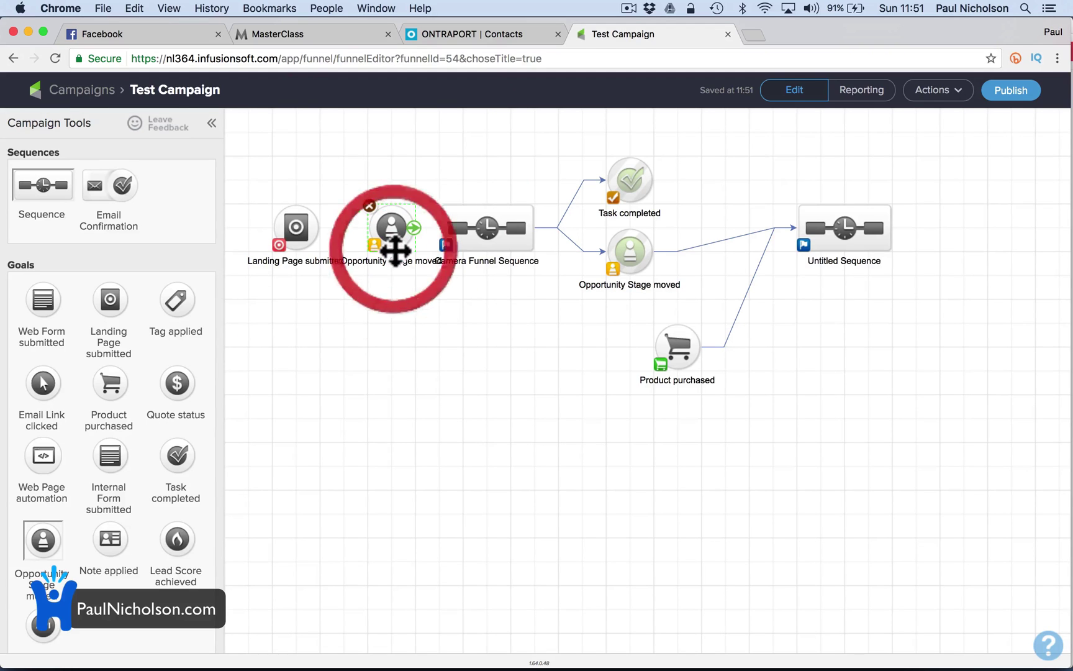
{"action": "left_click", "coordinate": [388, 272]}
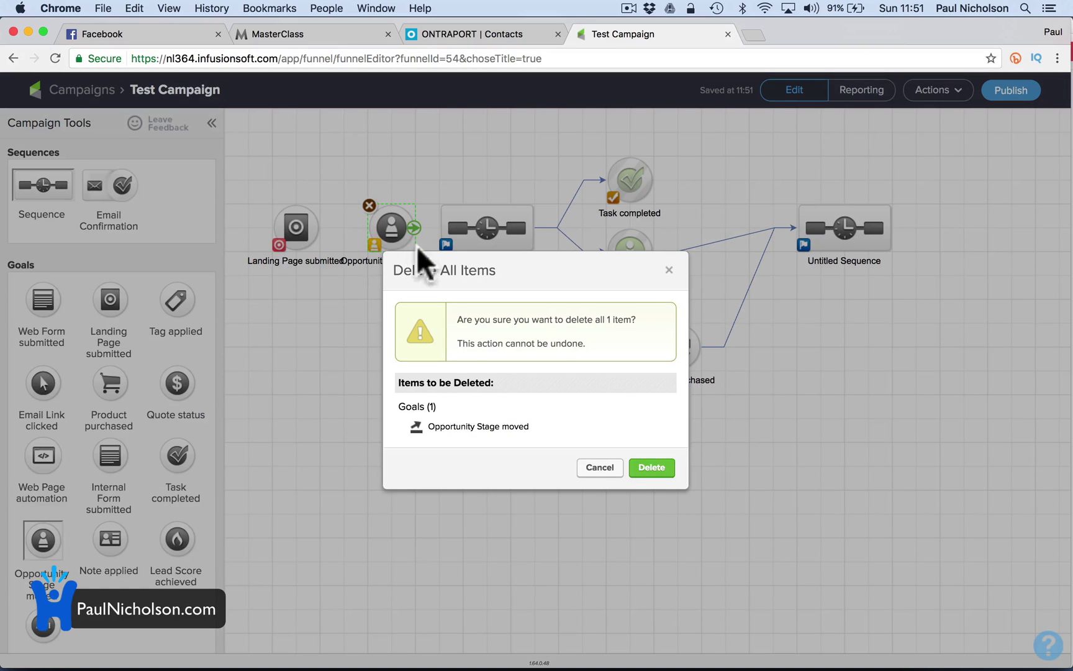
{"action": "left_click", "coordinate": [650, 468]}
Step: Link Landing Page submitted to the Camera Funnel Sequence again and shift the sequence and its Opportunity Stage moved goal toward the landing page goal
{"action": "left_click_drag", "start_coordinate": [318, 227], "coordinate": [442, 228]}
{"action": "left_click_drag", "start_coordinate": [603, 245], "coordinate": [555, 249]}
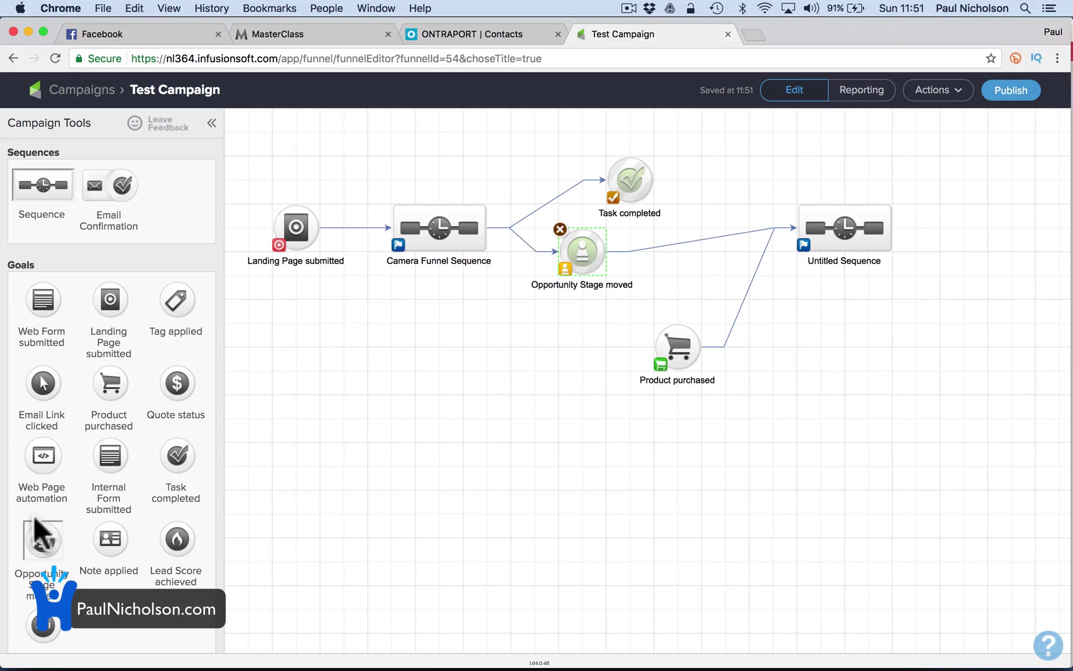
Step: Link the upper Untitled Sequence to a new Opportunity Stage moved goal triggered by moving into the Won stage
{"action": "left_click_drag", "start_coordinate": [38, 544], "coordinate": [957, 286]}
{"action": "left_click_drag", "start_coordinate": [893, 229], "coordinate": [961, 300]}
{"action": "double_click", "coordinate": [963, 300]}
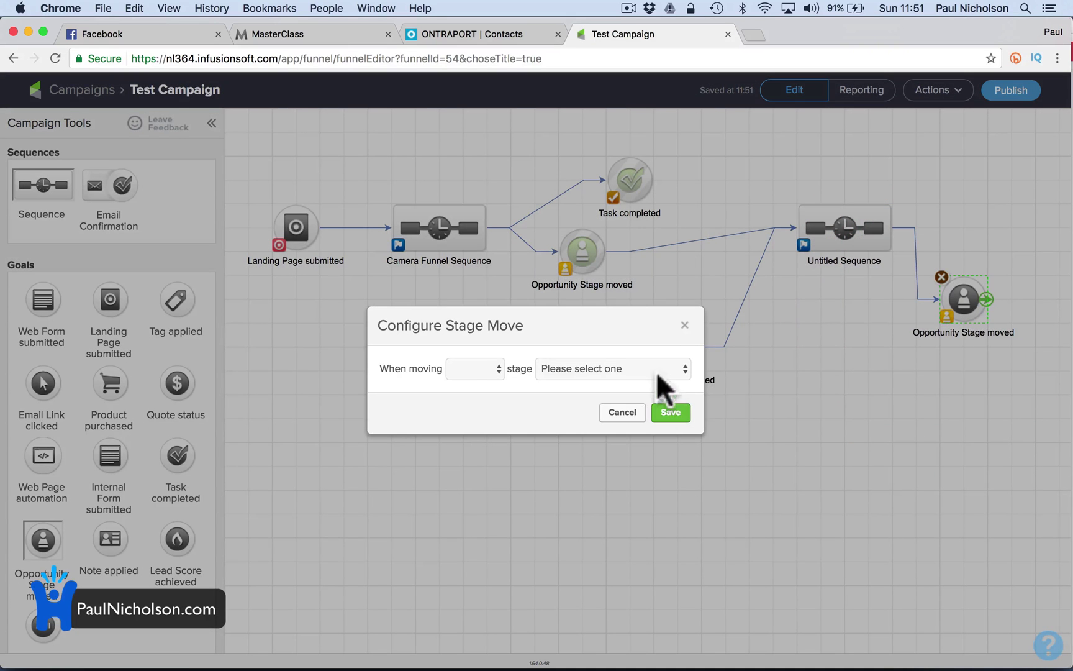
{"action": "left_click", "coordinate": [489, 369]}
{"action": "left_click", "coordinate": [640, 371]}
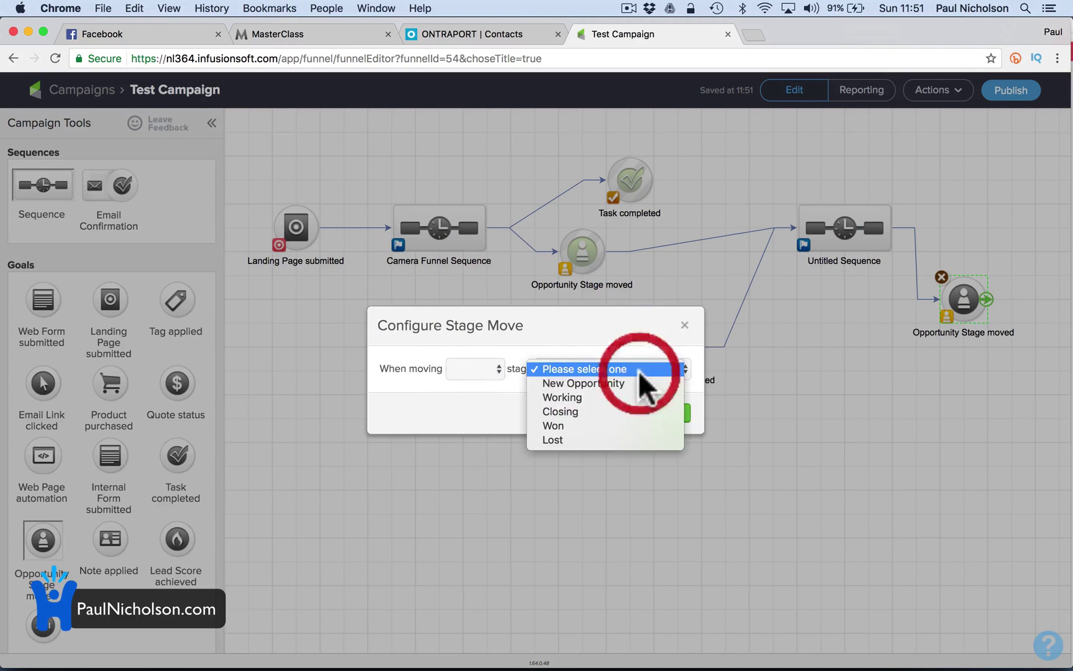
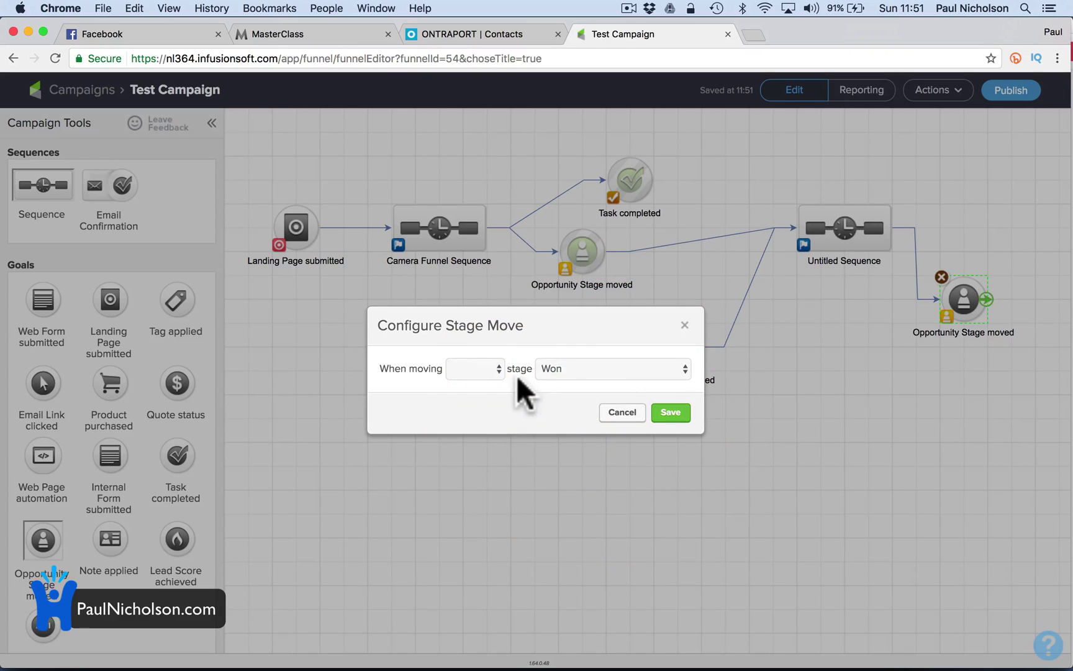
{"action": "left_click", "coordinate": [490, 369]}
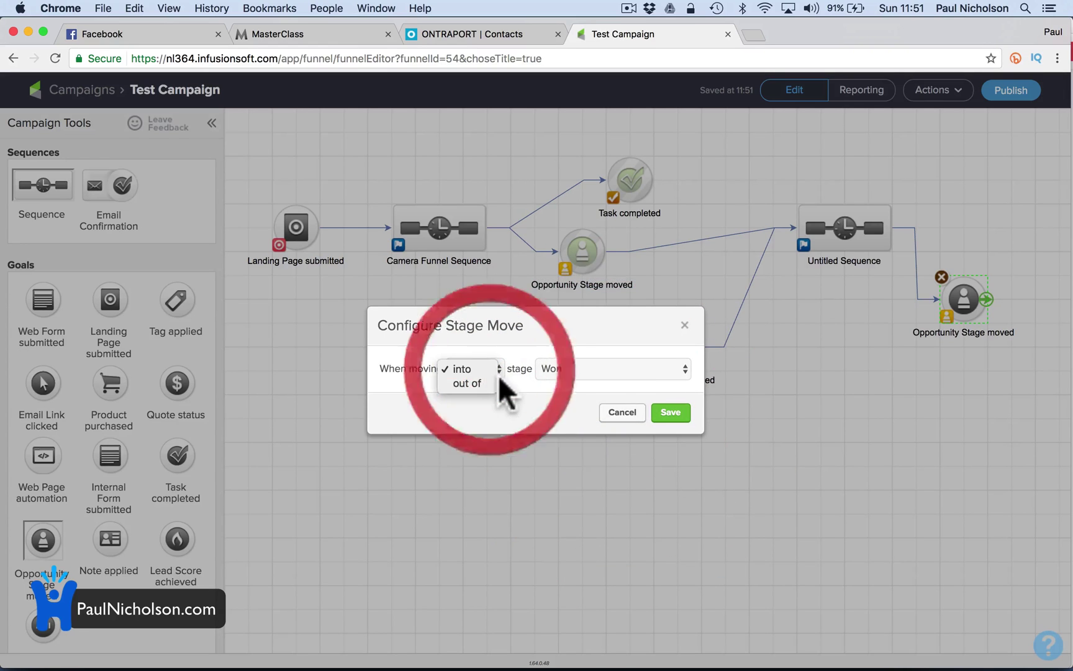
{"action": "left_click", "coordinate": [672, 414]}
{"action": "left_click", "coordinate": [971, 306]}
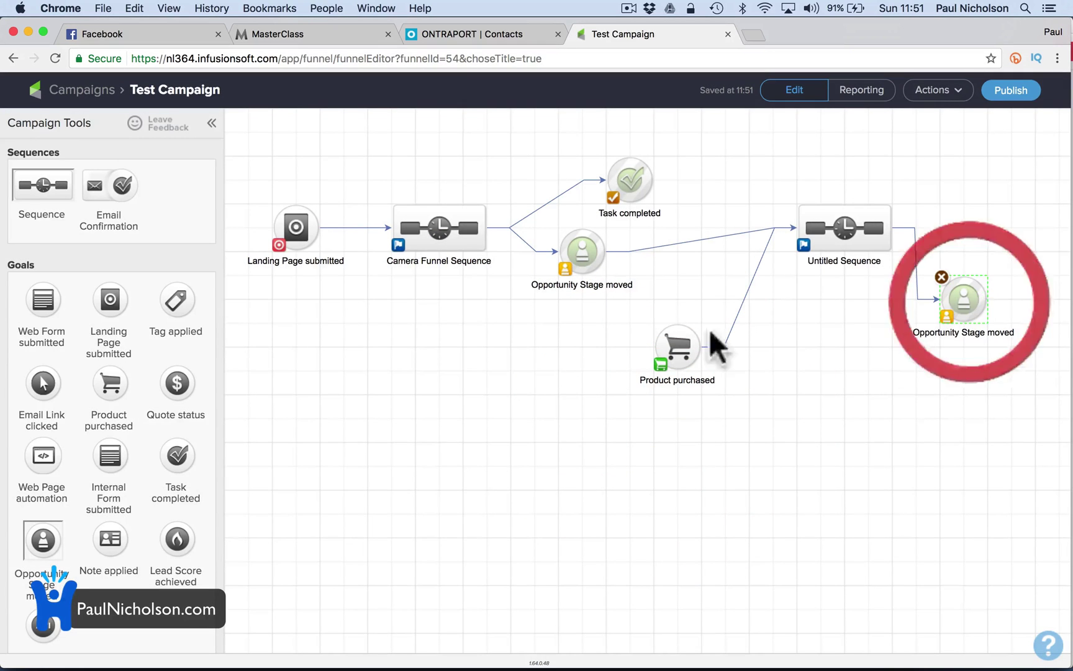
Step: Link the Won-stage goal to a new sequence below Product purchased and chain two emails after Start inside it
{"action": "left_click_drag", "start_coordinate": [41, 186], "coordinate": [774, 435]}
{"action": "left_click_drag", "start_coordinate": [987, 300], "coordinate": [781, 443]}
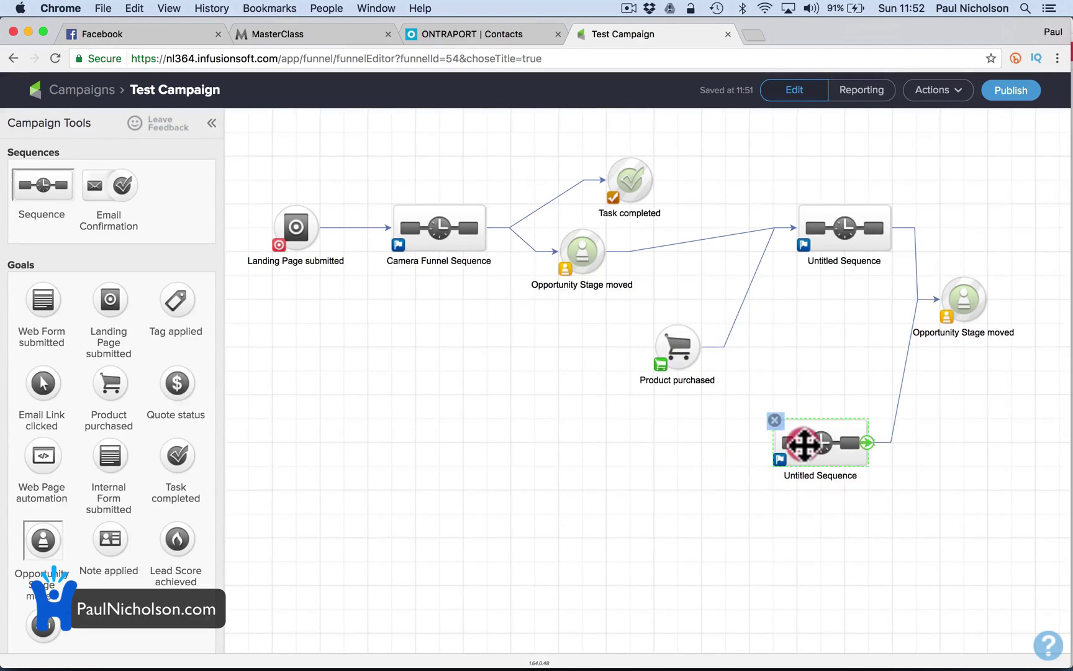
{"action": "double_click", "coordinate": [804, 443]}
{"action": "left_click_drag", "start_coordinate": [142, 291], "coordinate": [415, 184]}
{"action": "left_click", "coordinate": [413, 187]}
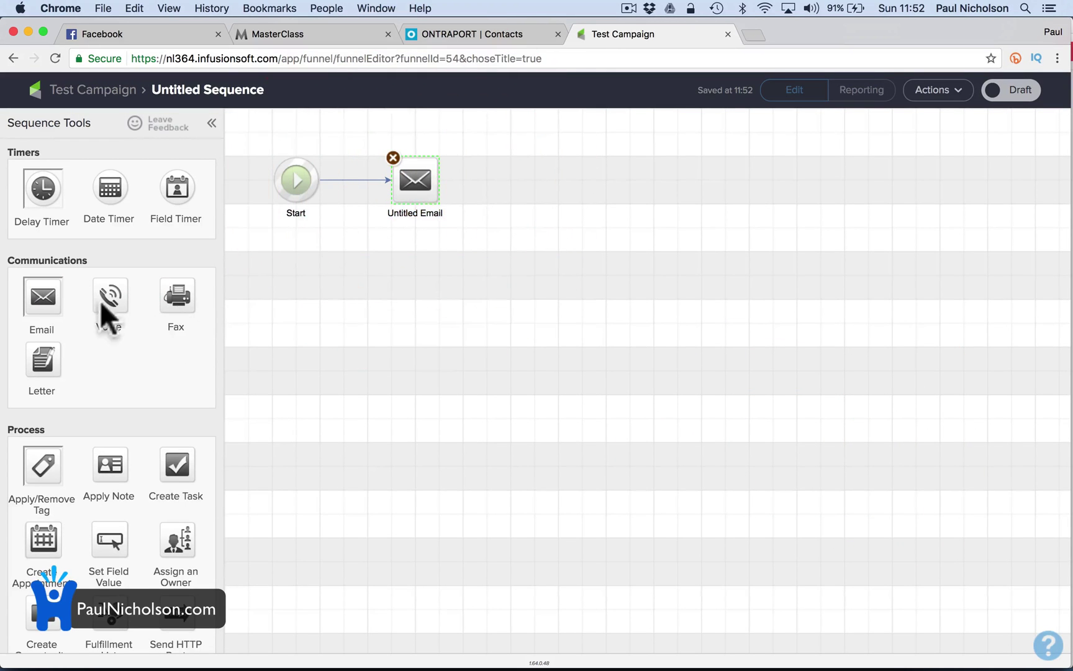
{"action": "left_click_drag", "start_coordinate": [42, 297], "coordinate": [598, 179]}
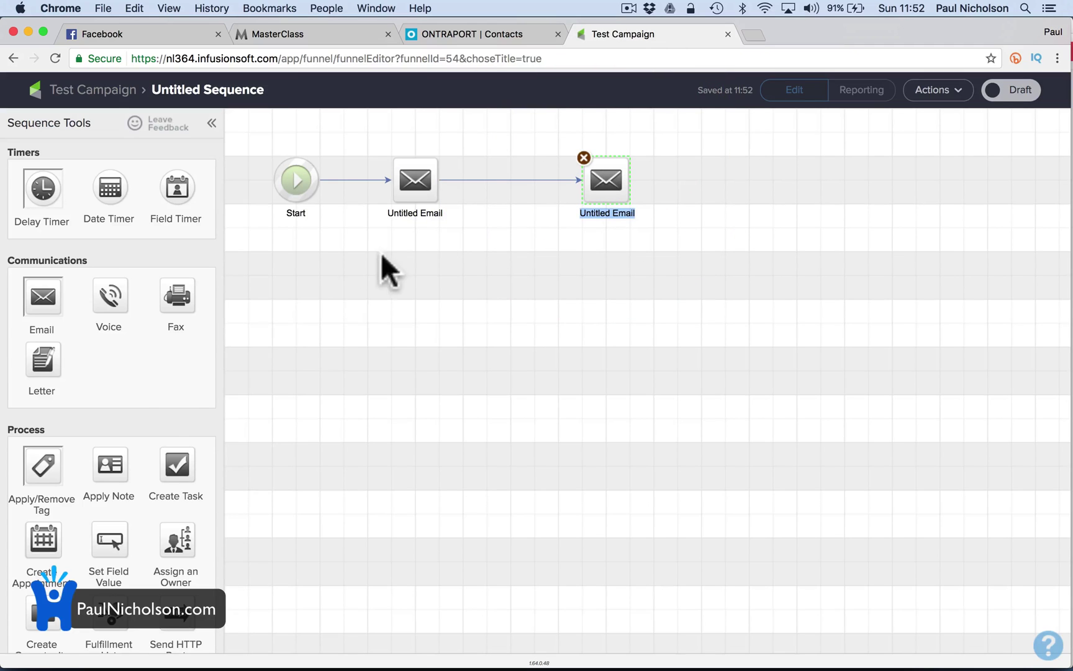
Step: Return to the campaign and add a Create Opportunity step after Create Task in the Camera Funnel Sequence
{"action": "scroll", "coordinate": [146, 455], "scroll_direction": "down", "scroll_amount": 3}
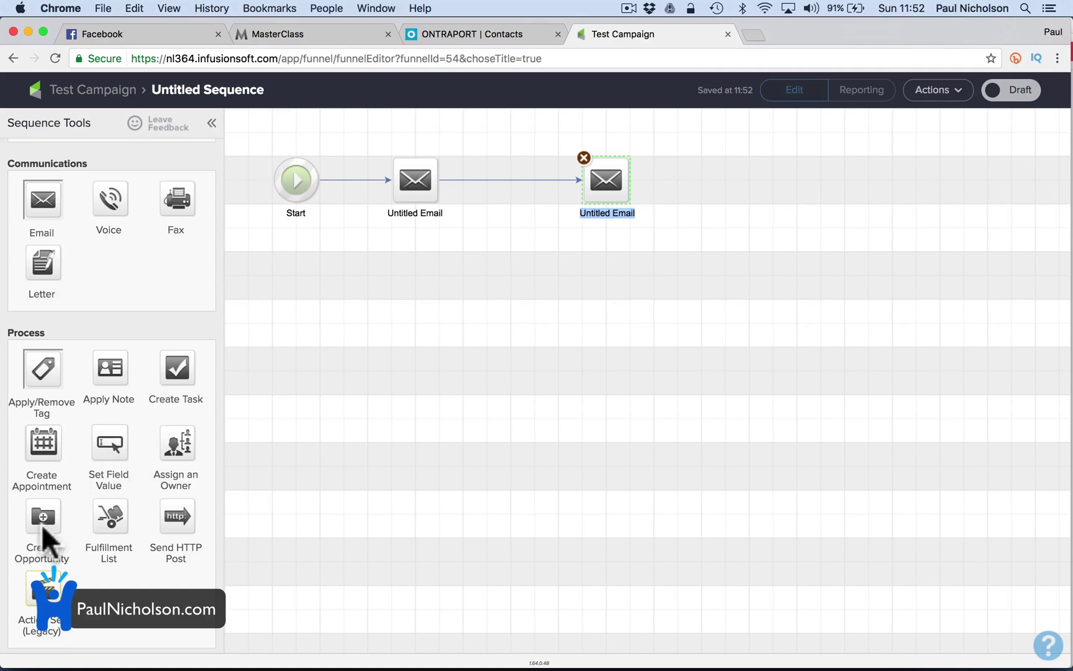
{"action": "left_click_drag", "start_coordinate": [41, 524], "coordinate": [81, 510]}
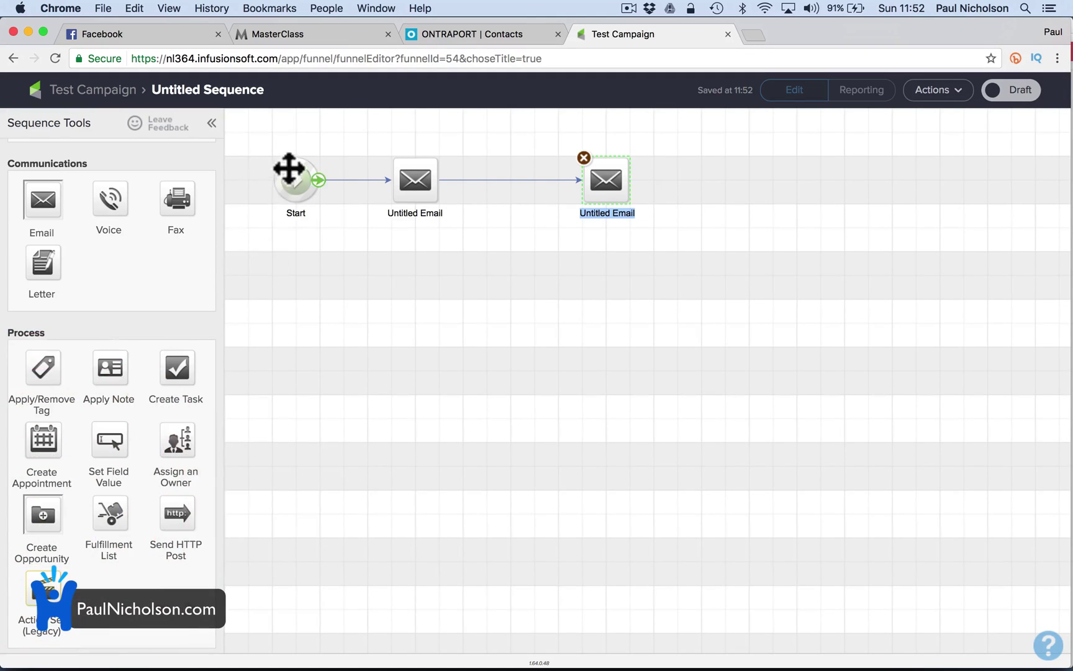
{"action": "left_click", "coordinate": [81, 93]}
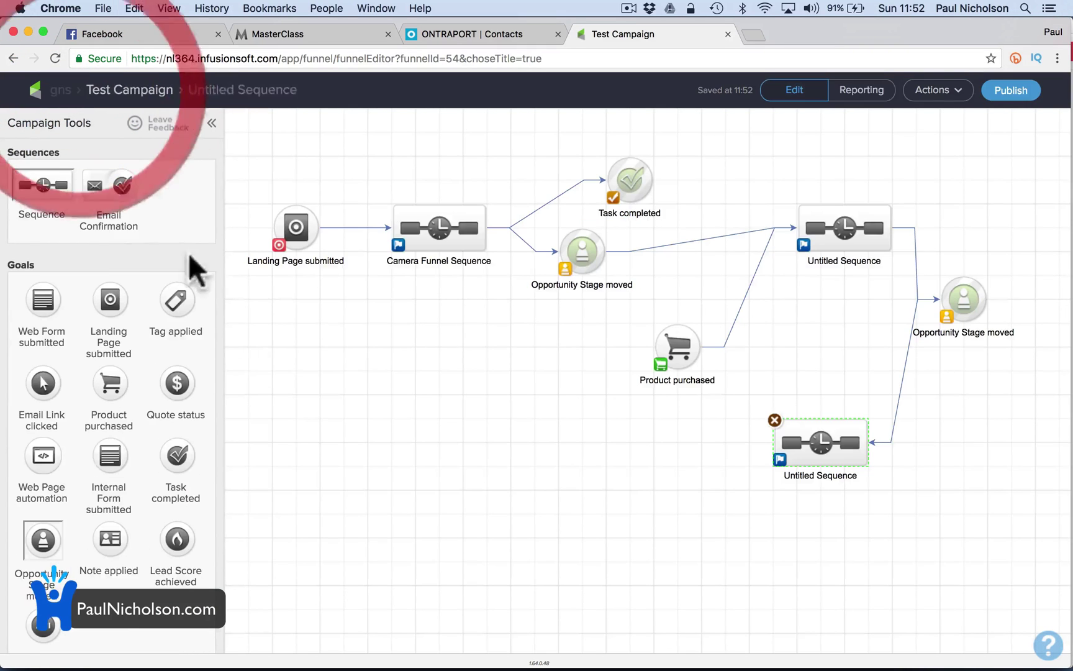
{"action": "double_click", "coordinate": [477, 235]}
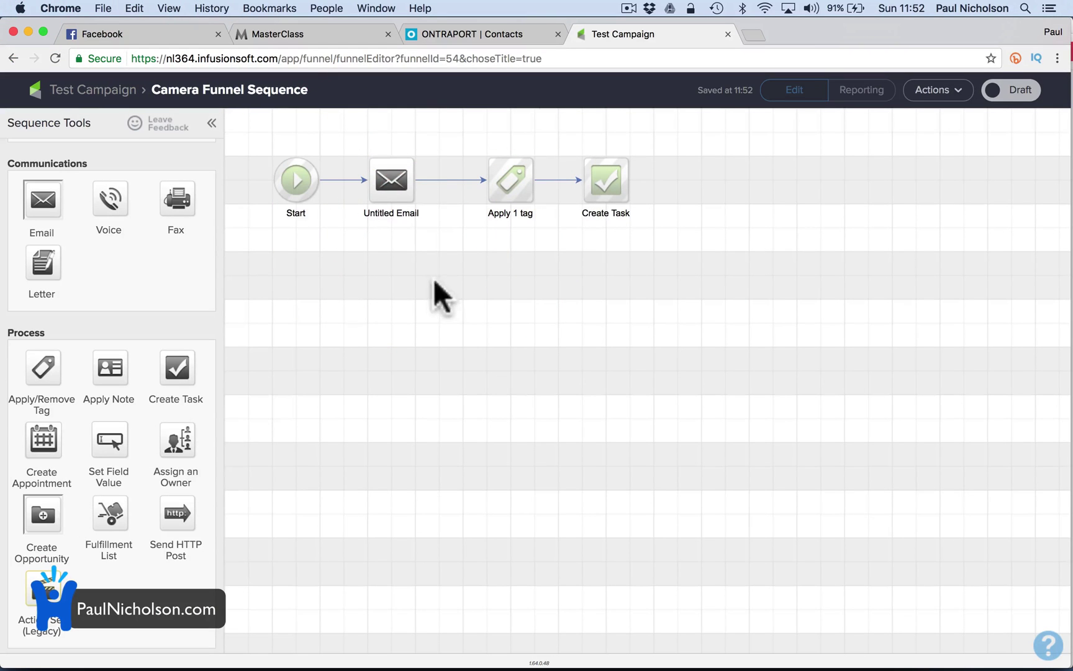
{"action": "left_click_drag", "start_coordinate": [59, 515], "coordinate": [699, 183]}
Step: Try configuring the opportunity with title "Camera Intererst", starting stage New Opportunity and a specific assigned user, and discard the settings
{"action": "double_click", "coordinate": [708, 181]}
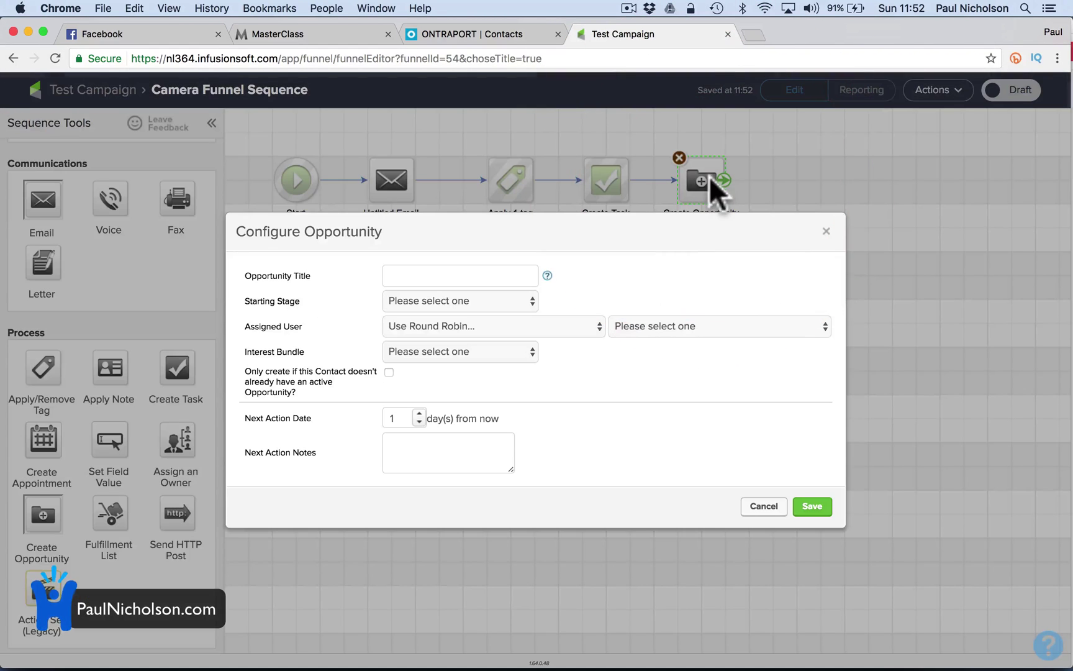
{"action": "left_click", "coordinate": [504, 275]}
{"action": "type", "text": "Camera Intererst"}
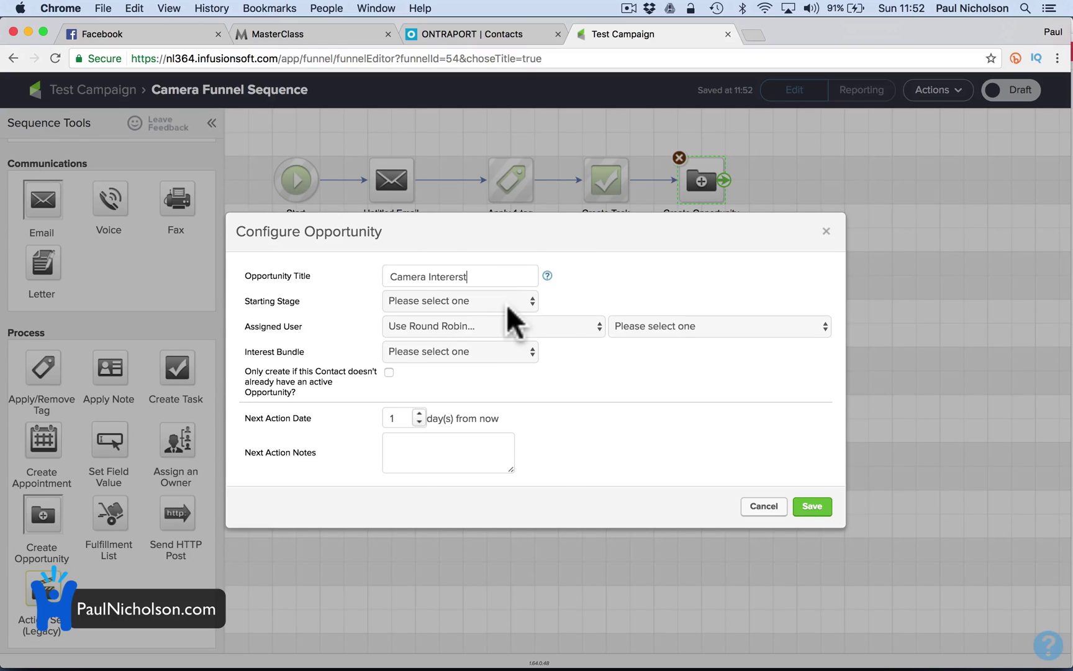
{"action": "left_click", "coordinate": [506, 303]}
{"action": "left_click", "coordinate": [503, 311]}
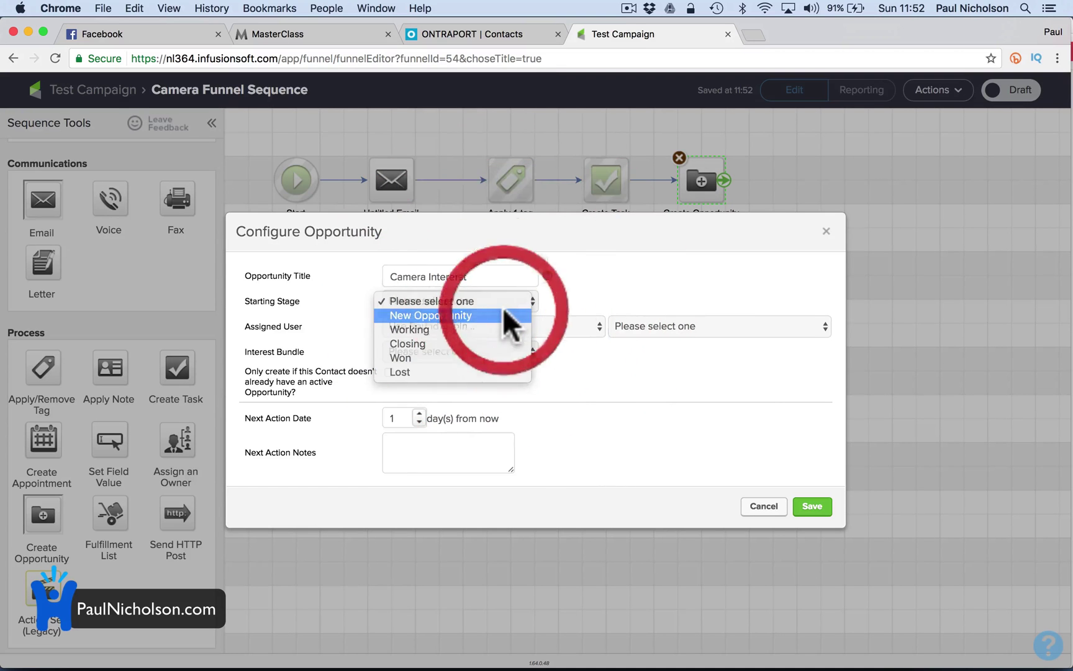
{"action": "left_click", "coordinate": [541, 323]}
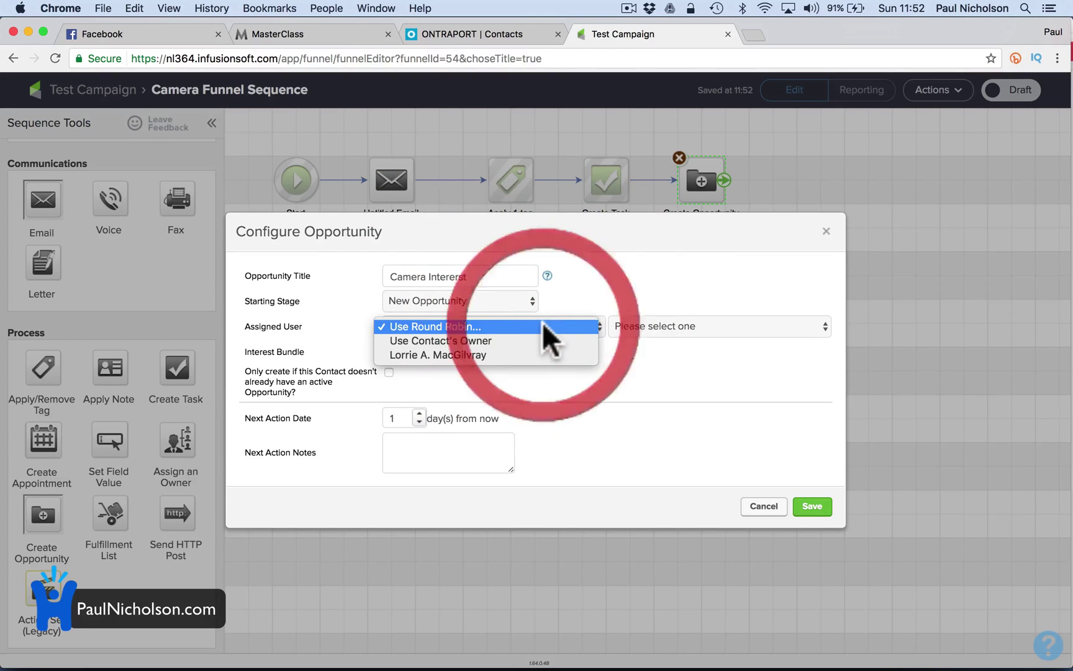
{"action": "left_click", "coordinate": [535, 329]}
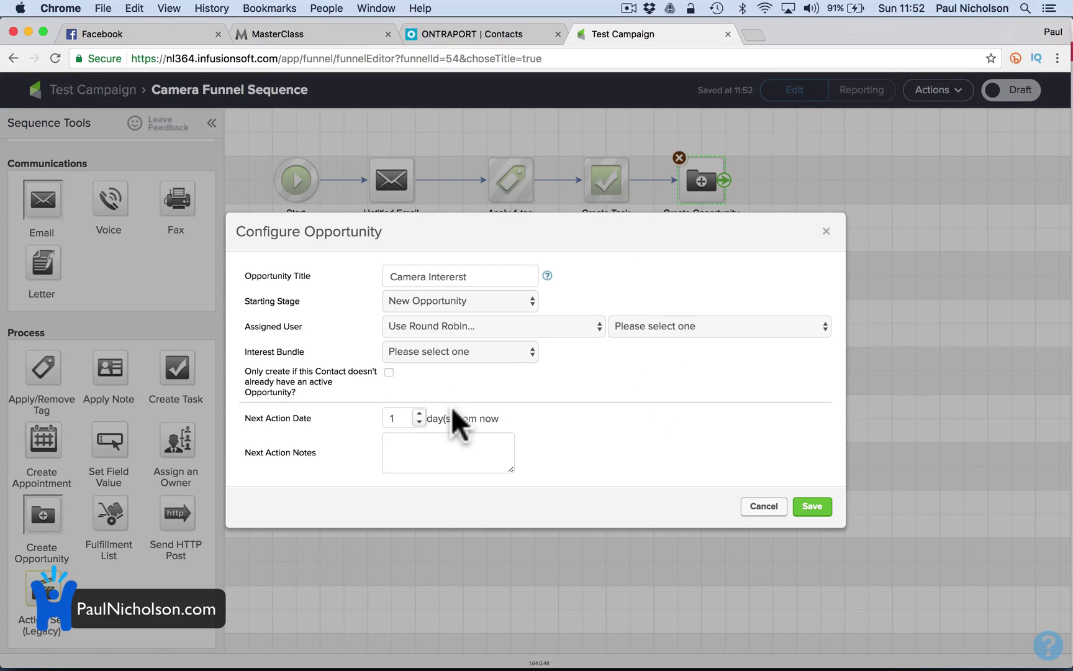
{"action": "left_click", "coordinate": [714, 314]}
{"action": "left_click", "coordinate": [714, 310]}
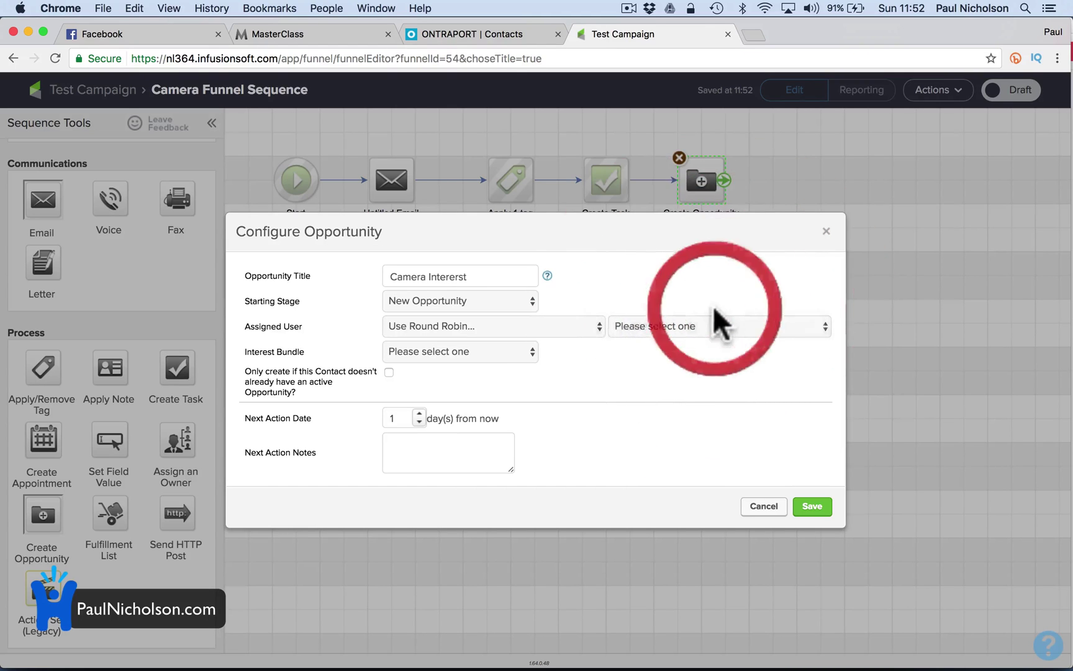
{"action": "left_click", "coordinate": [558, 329]}
{"action": "left_click", "coordinate": [551, 350]}
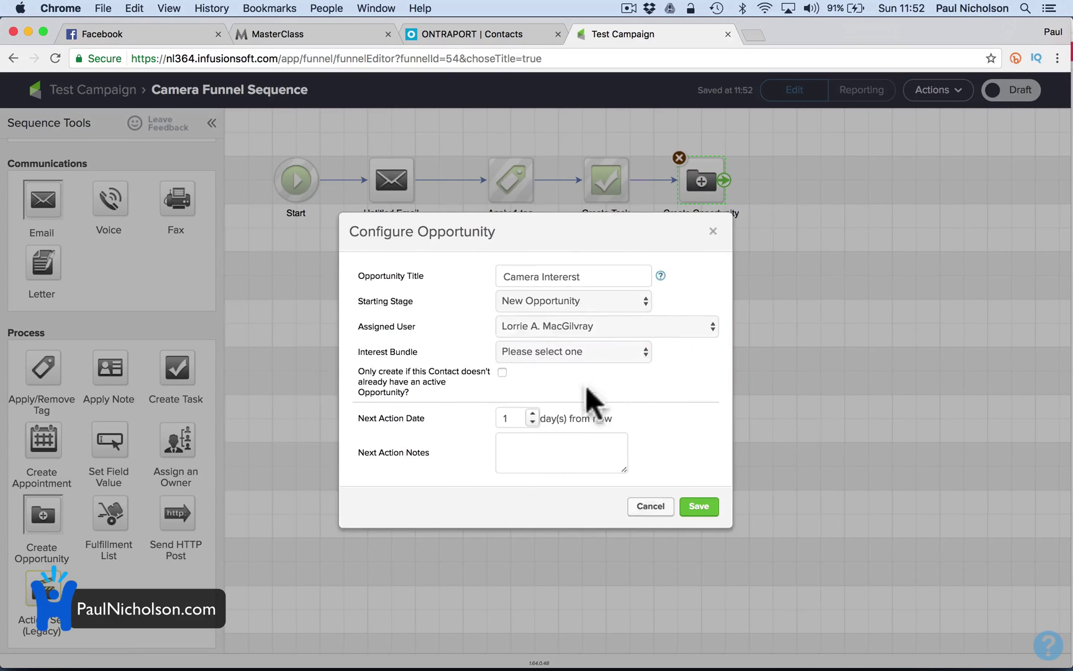
{"action": "left_click", "coordinate": [649, 503]}
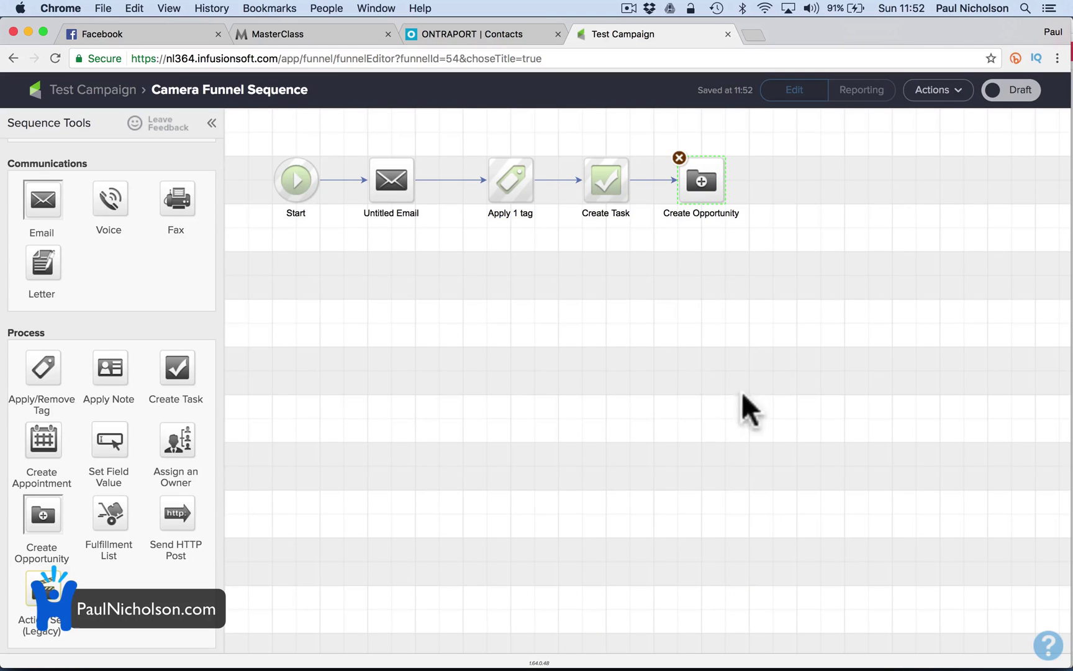
Step: Return to the campaign overview and review the flow from the landing page through the purchase and stage goals to the follow-up sequences
{"action": "left_click", "coordinate": [67, 93]}
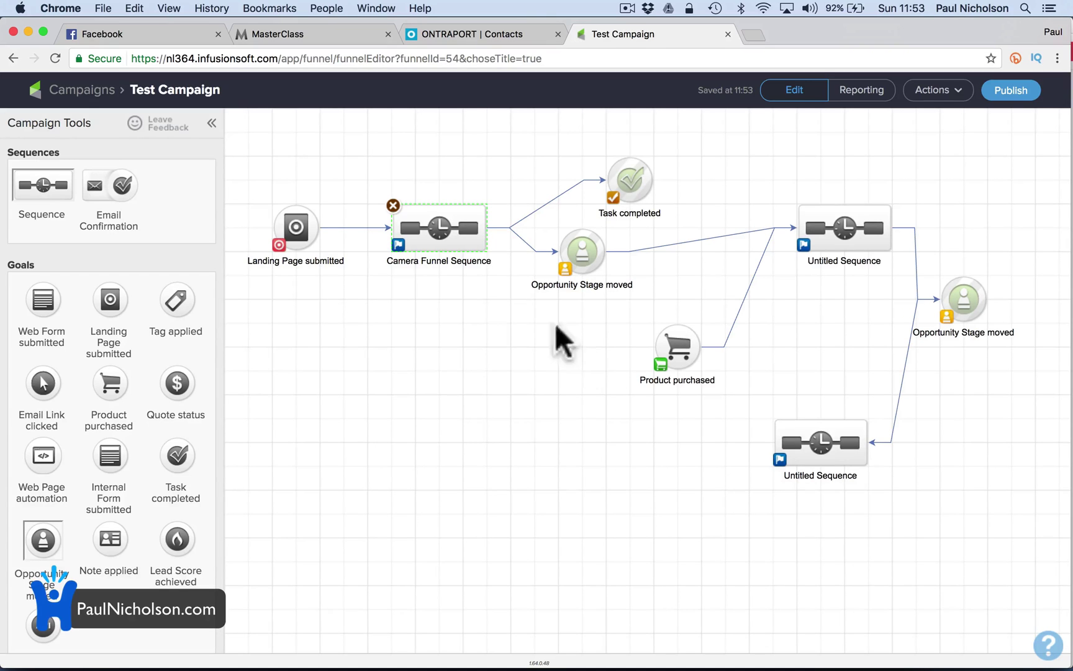
{"action": "mouse_move", "coordinate": [441, 228]}
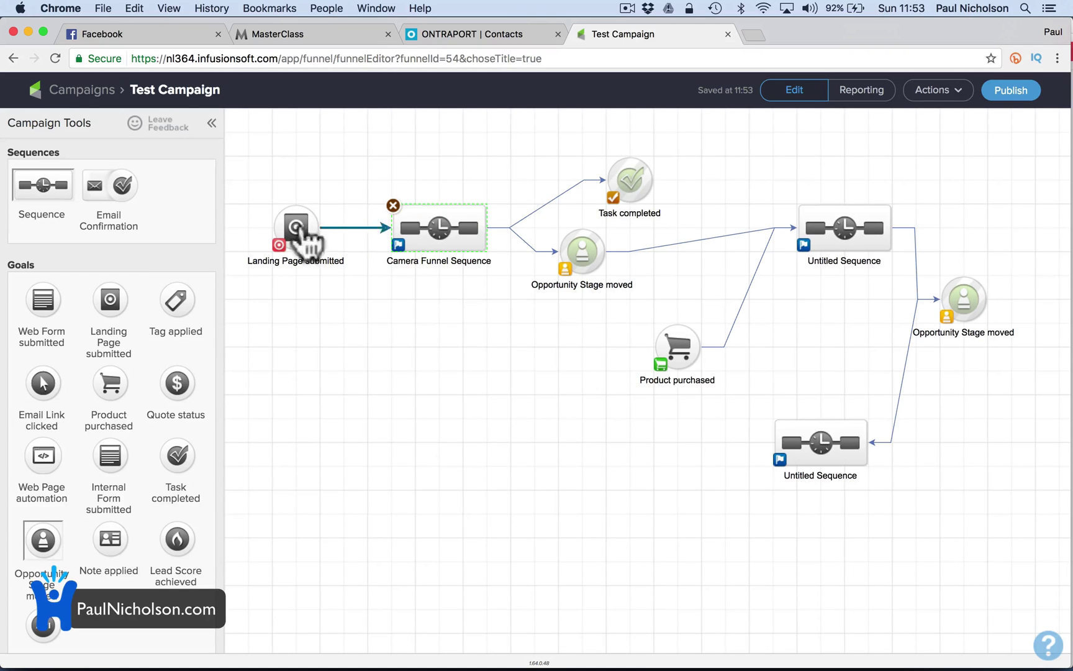
{"action": "mouse_move", "coordinate": [267, 243]}
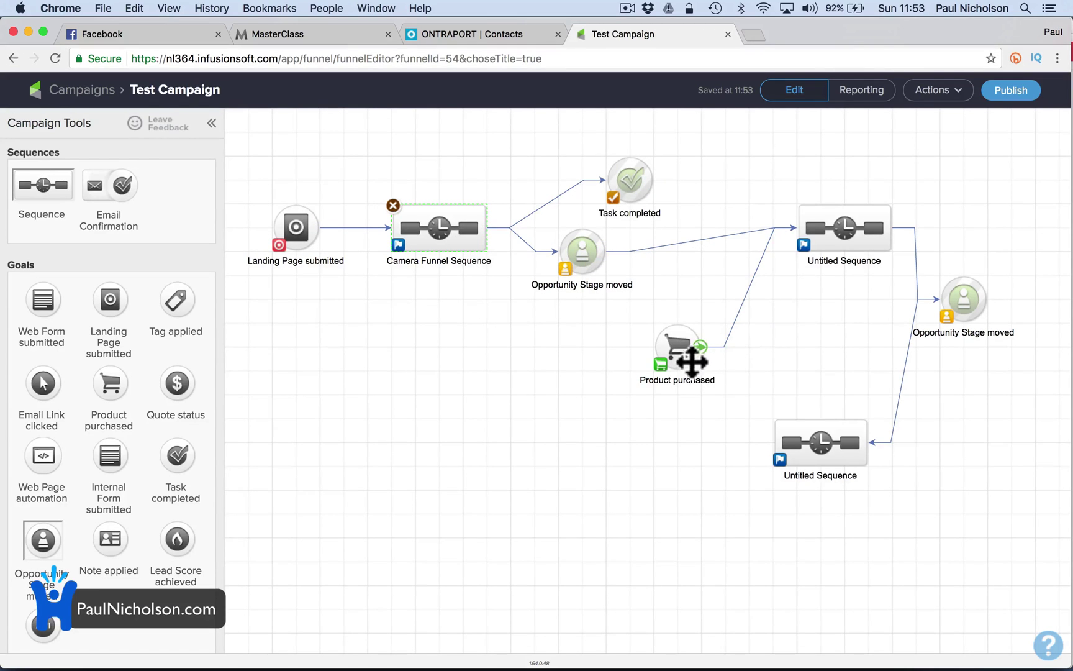
{"action": "mouse_move", "coordinate": [837, 243]}
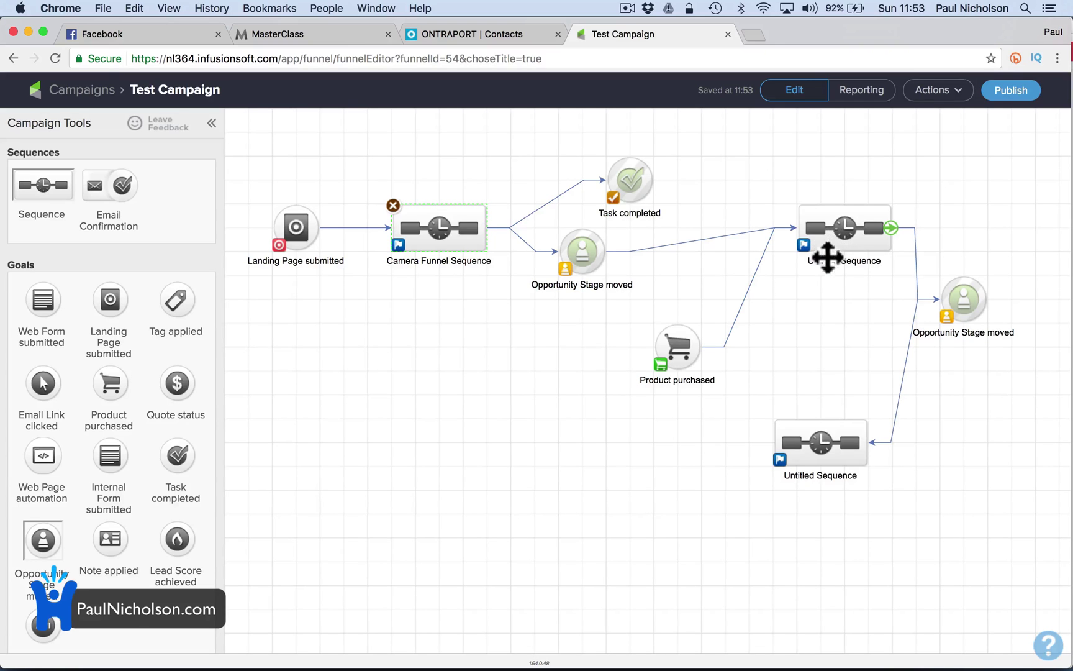
{"action": "mouse_move", "coordinate": [947, 309]}
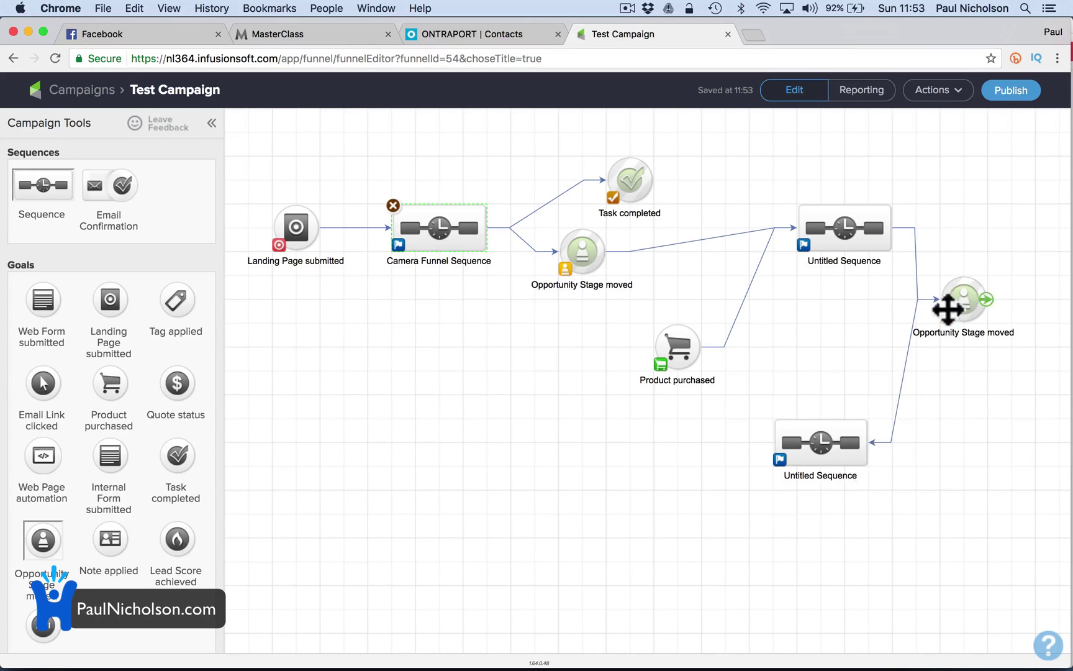
{"action": "mouse_move", "coordinate": [770, 469]}
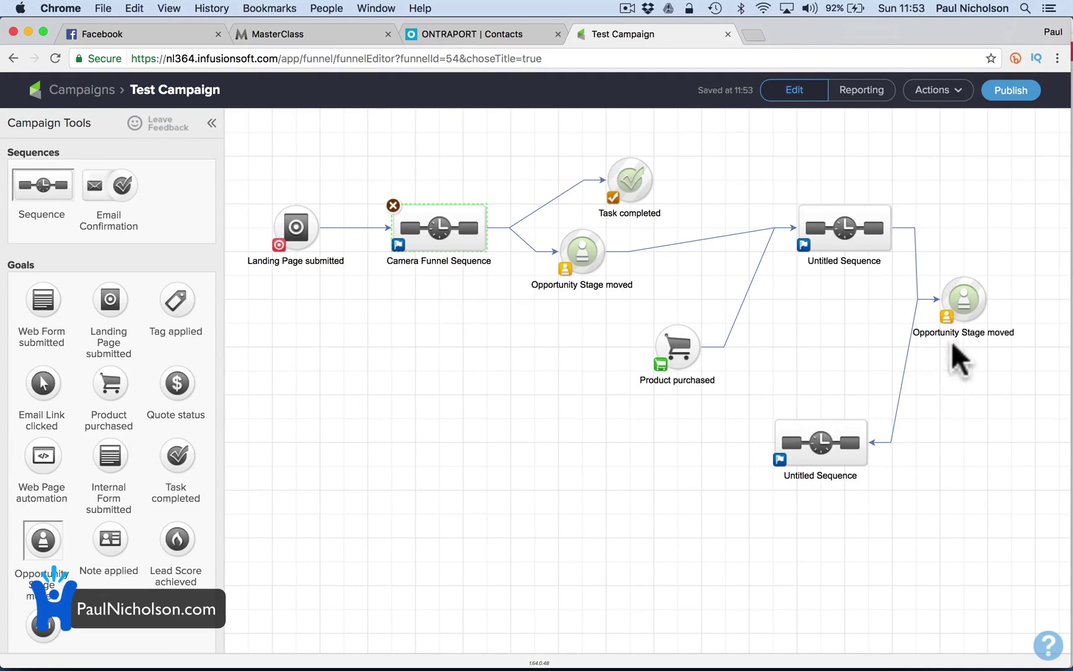
{"action": "left_click", "coordinate": [812, 359]}
{"action": "mouse_move", "coordinate": [574, 286]}
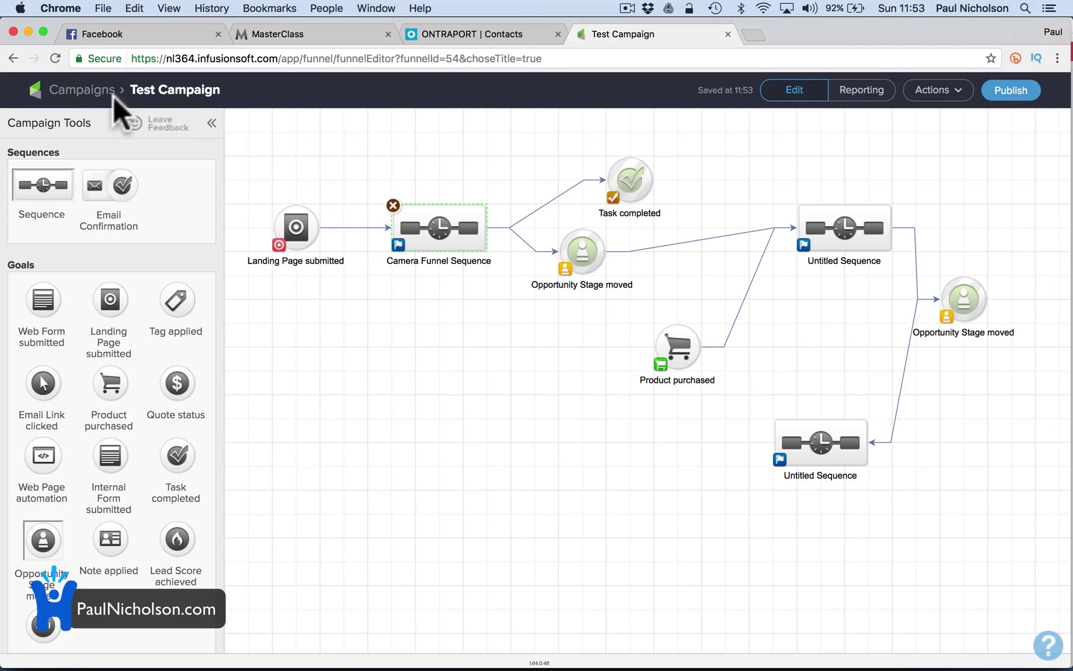
Step: Leave the campaign for the Campaigns list and snooze the task reminder for 5 minutes
{"action": "left_click", "coordinate": [68, 92]}
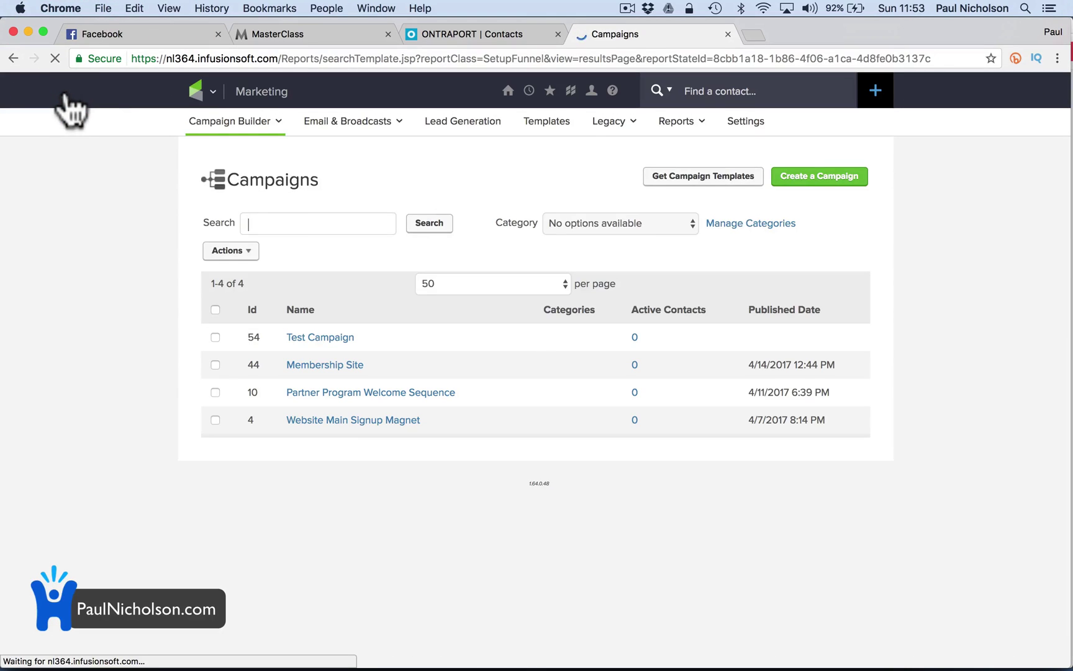
{"action": "left_click", "coordinate": [200, 93]}
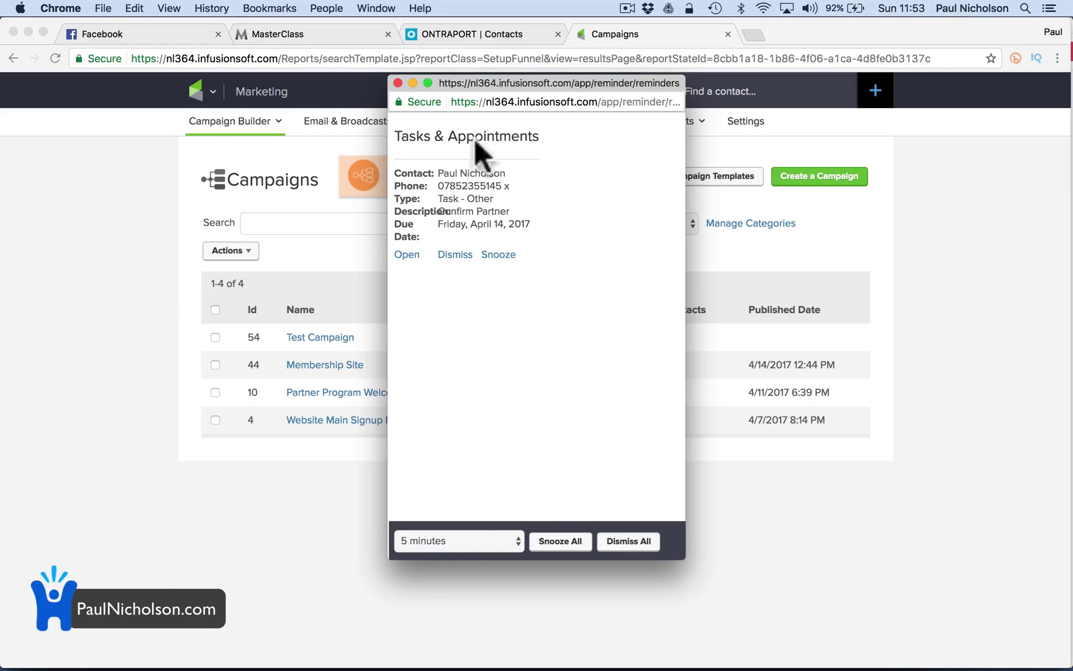
{"action": "left_click", "coordinate": [502, 256]}
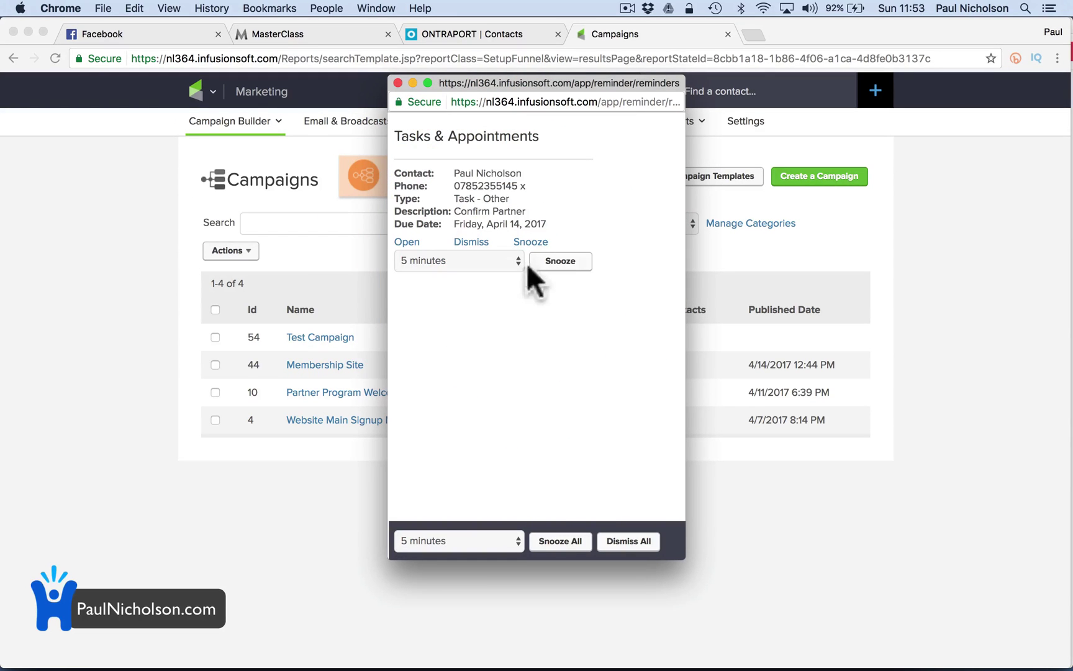
{"action": "left_click", "coordinate": [611, 260]}
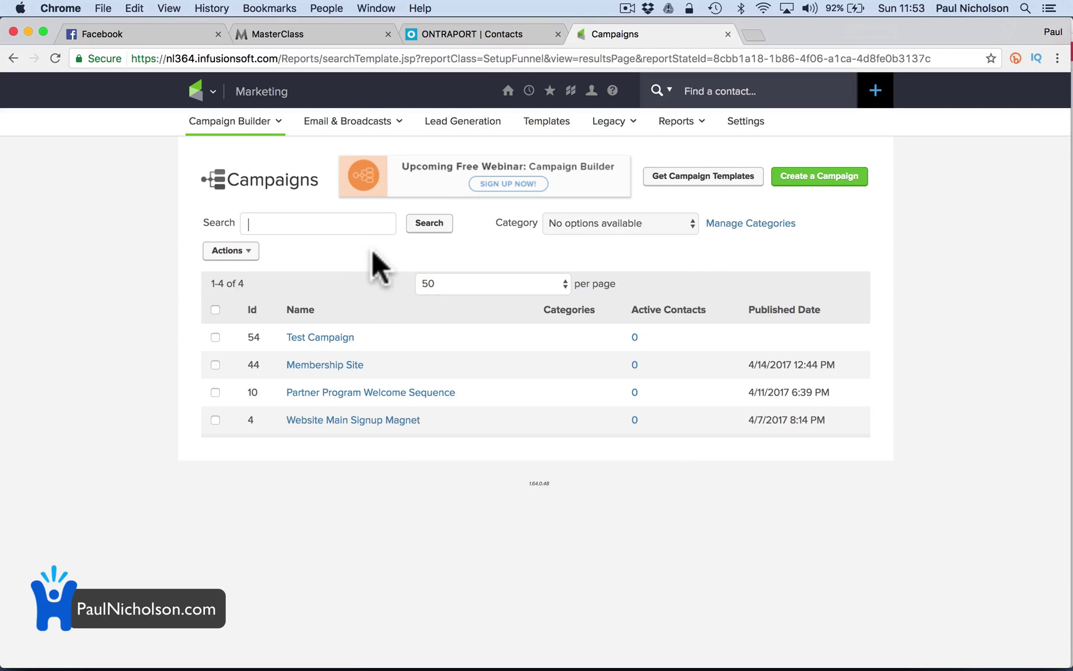
Step: Open the CRM contacts list and start a new contact search
{"action": "left_click", "coordinate": [208, 92]}
{"action": "left_click", "coordinate": [328, 157]}
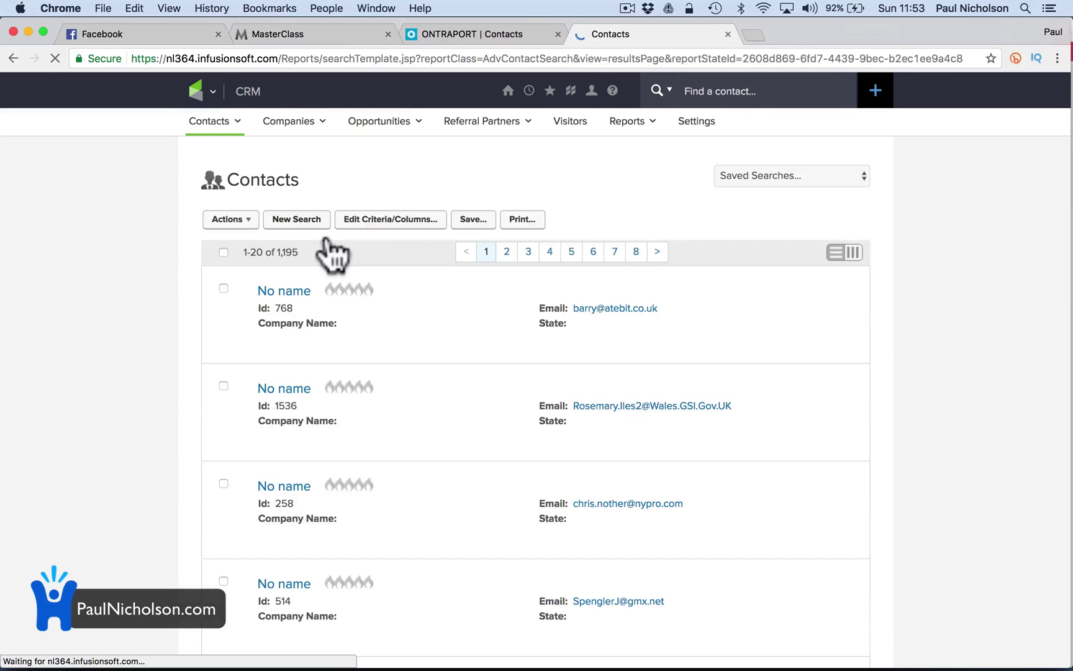
{"action": "left_click", "coordinate": [286, 224]}
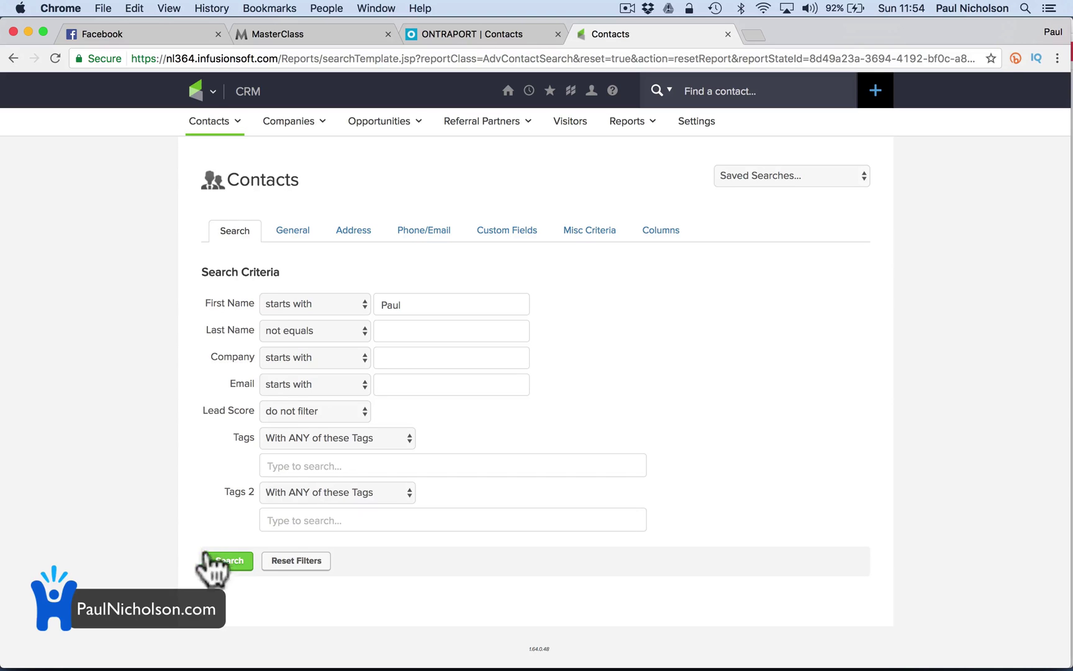
Step: Search the contacts for the person's first name plus a last name, with the last-name condition set to "starts with"
{"action": "left_click", "coordinate": [310, 331]}
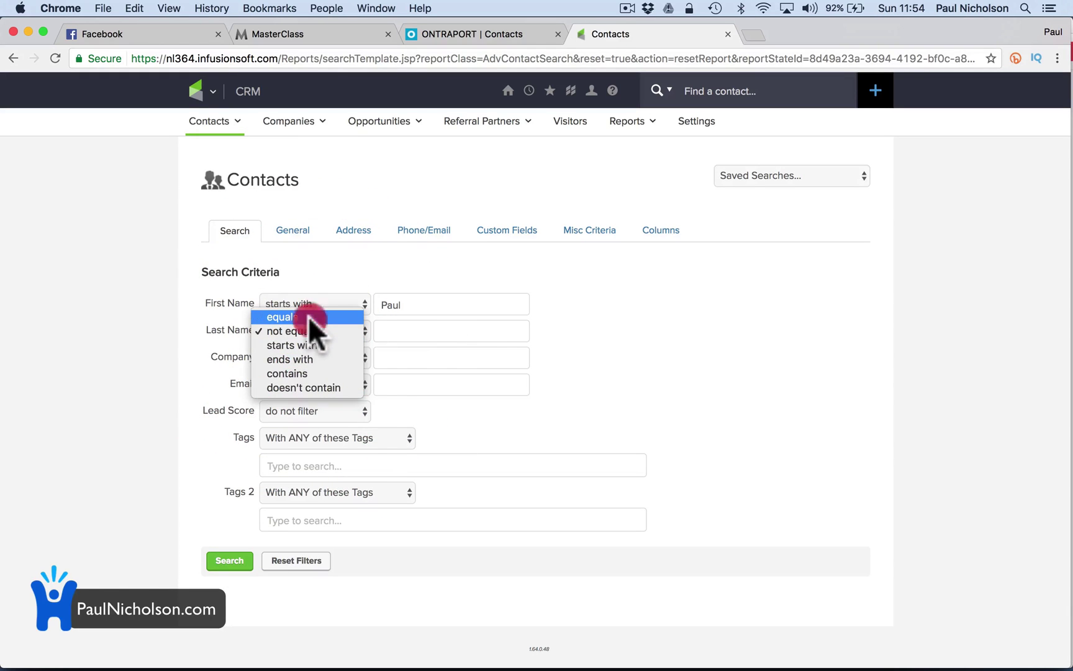
{"action": "left_click", "coordinate": [308, 316]}
{"action": "left_click", "coordinate": [345, 331]}
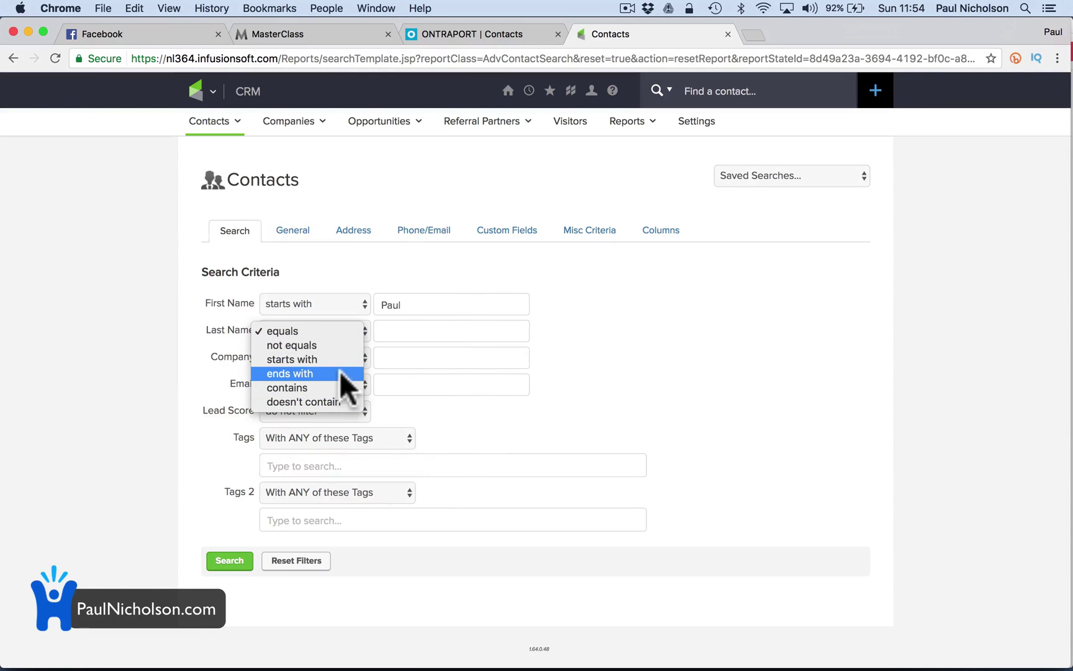
{"action": "left_click", "coordinate": [340, 360]}
{"action": "left_click", "coordinate": [406, 331]}
{"action": "type", "text": "Nicholson"}
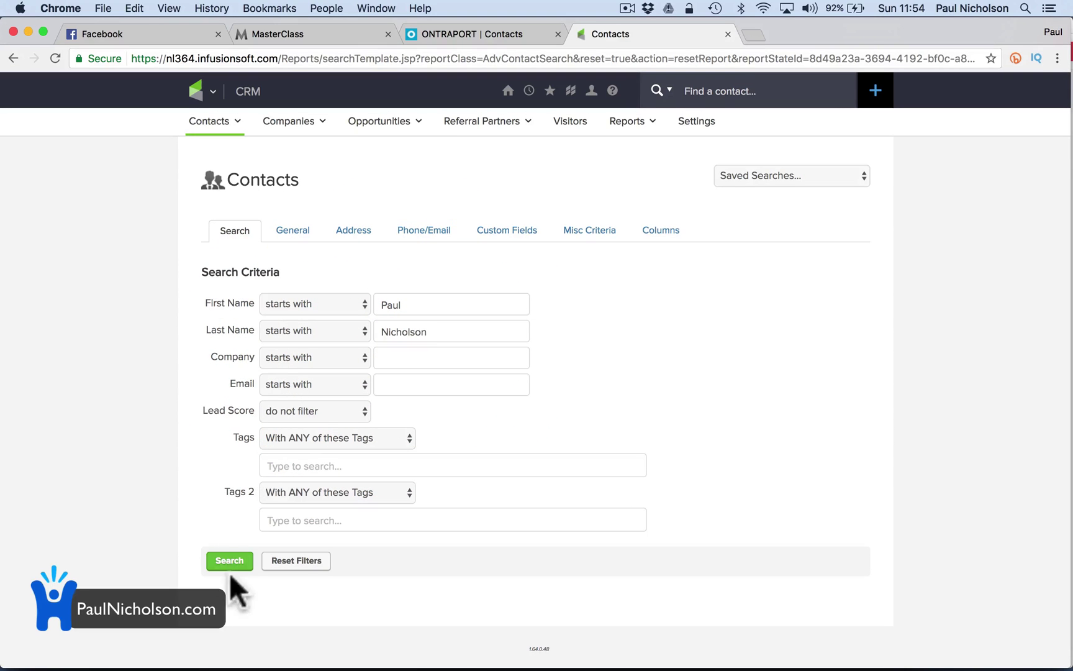
{"action": "left_click", "coordinate": [229, 566]}
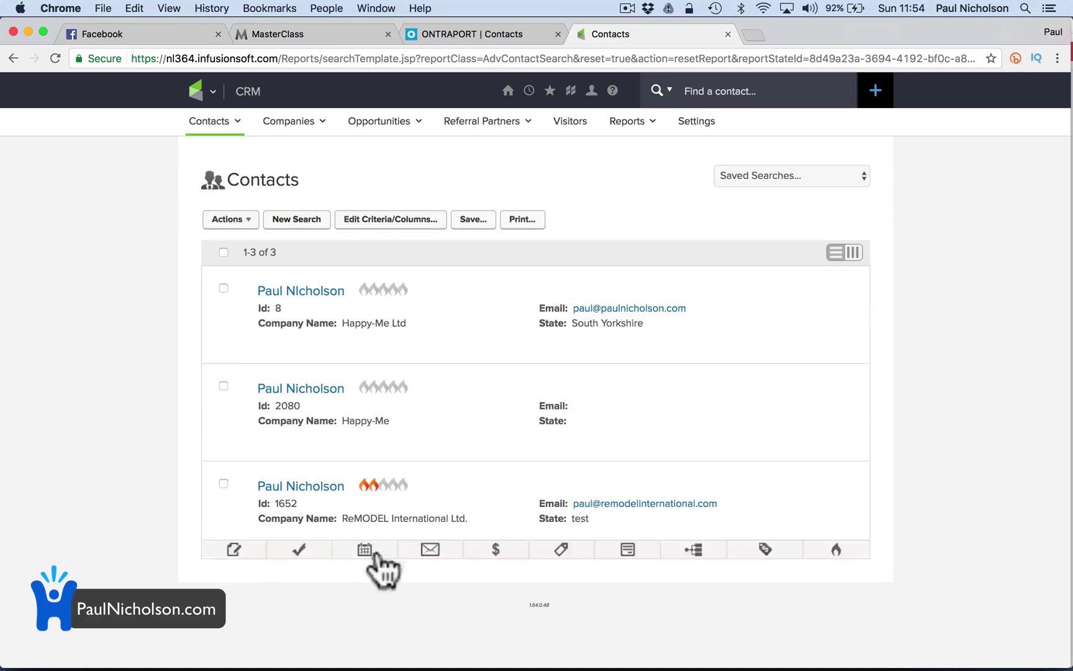
Step: Open the contact record linked to Happy-Me Ltd and review its general details, tags, tasks and campaign history
{"action": "mouse_move", "coordinate": [359, 330]}
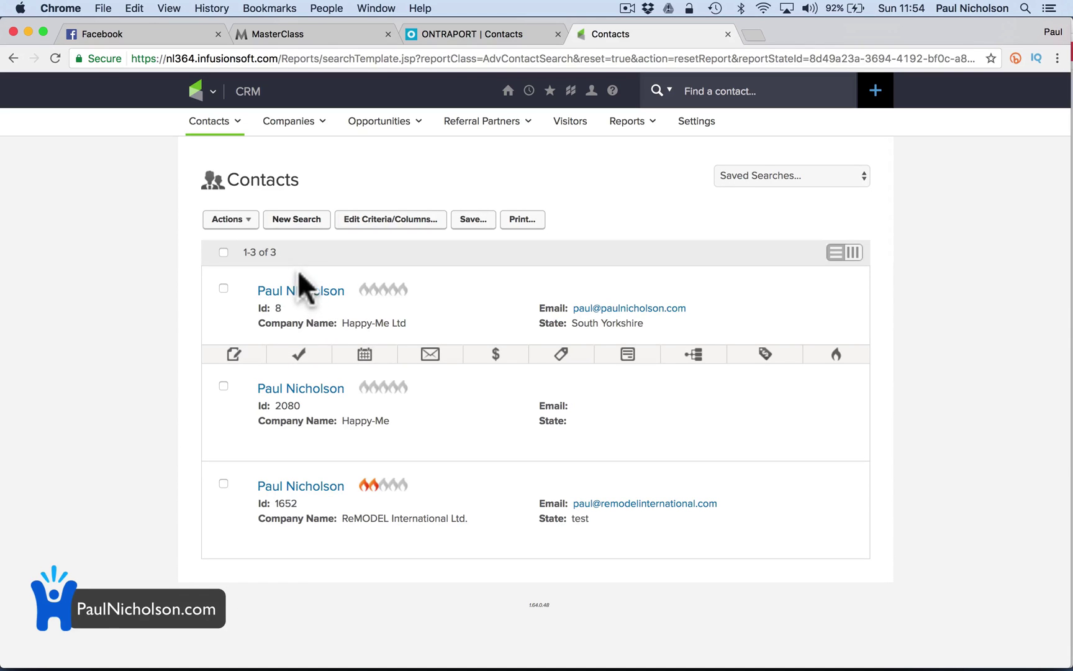
{"action": "left_click", "coordinate": [302, 292]}
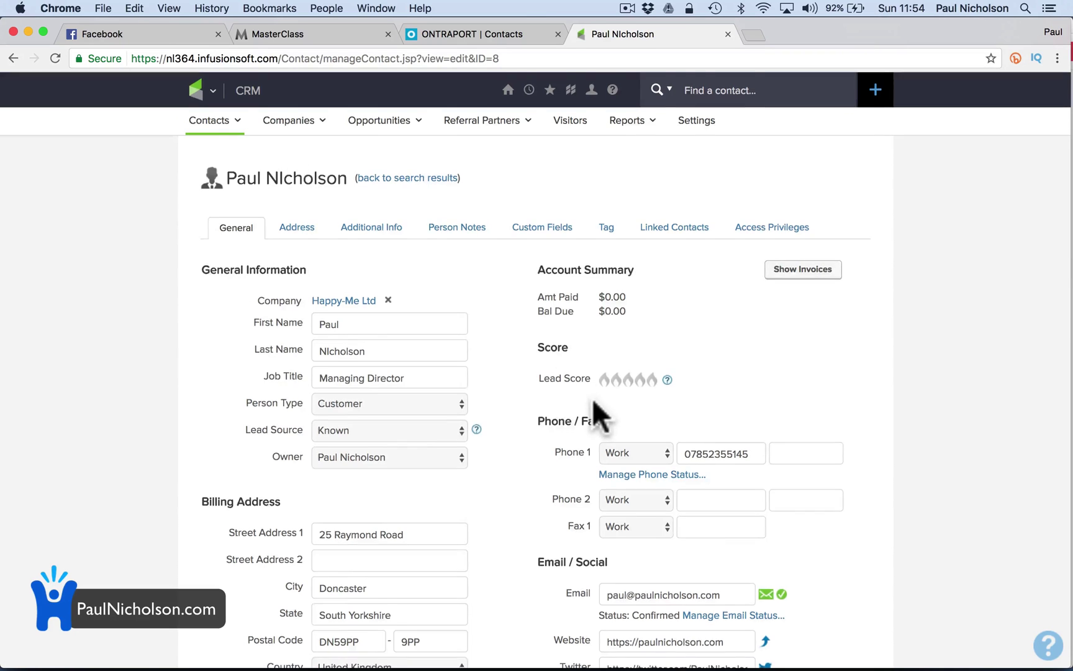
{"action": "scroll", "coordinate": [598, 410], "scroll_direction": "down", "scroll_amount": 10}
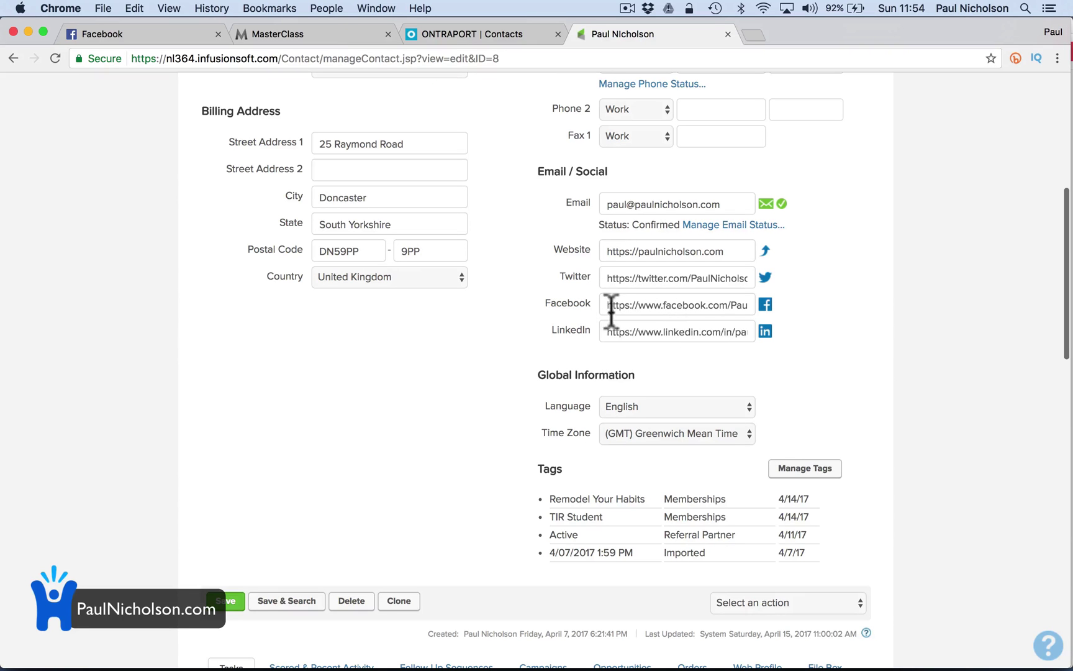
{"action": "scroll", "coordinate": [683, 338], "scroll_direction": "down", "scroll_amount": 3}
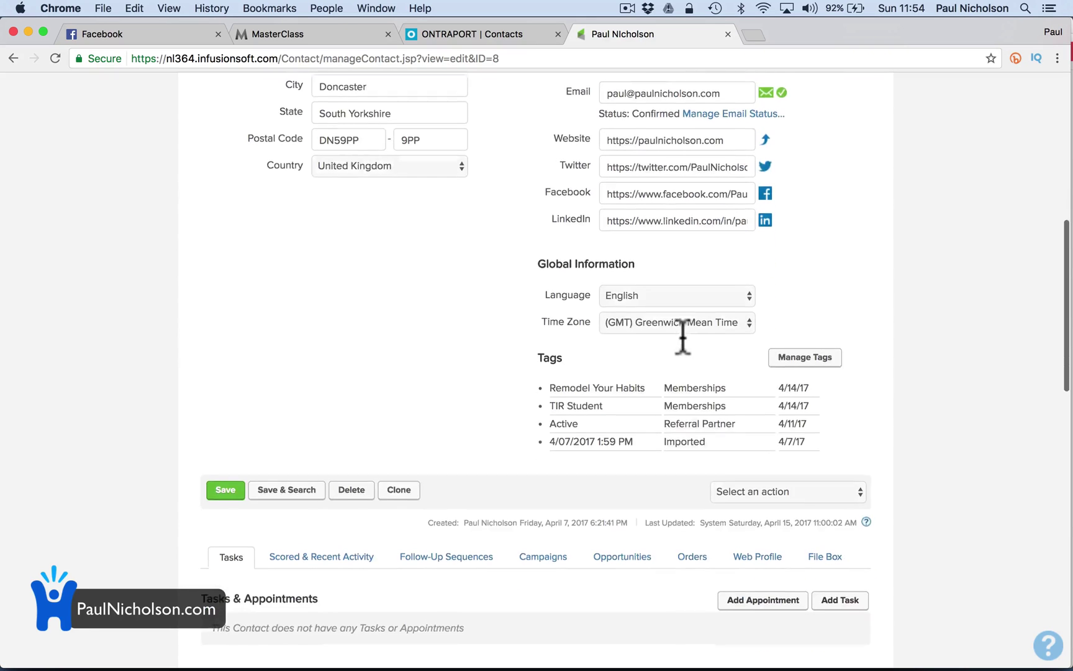
{"action": "scroll", "coordinate": [683, 339], "scroll_direction": "down", "scroll_amount": 12}
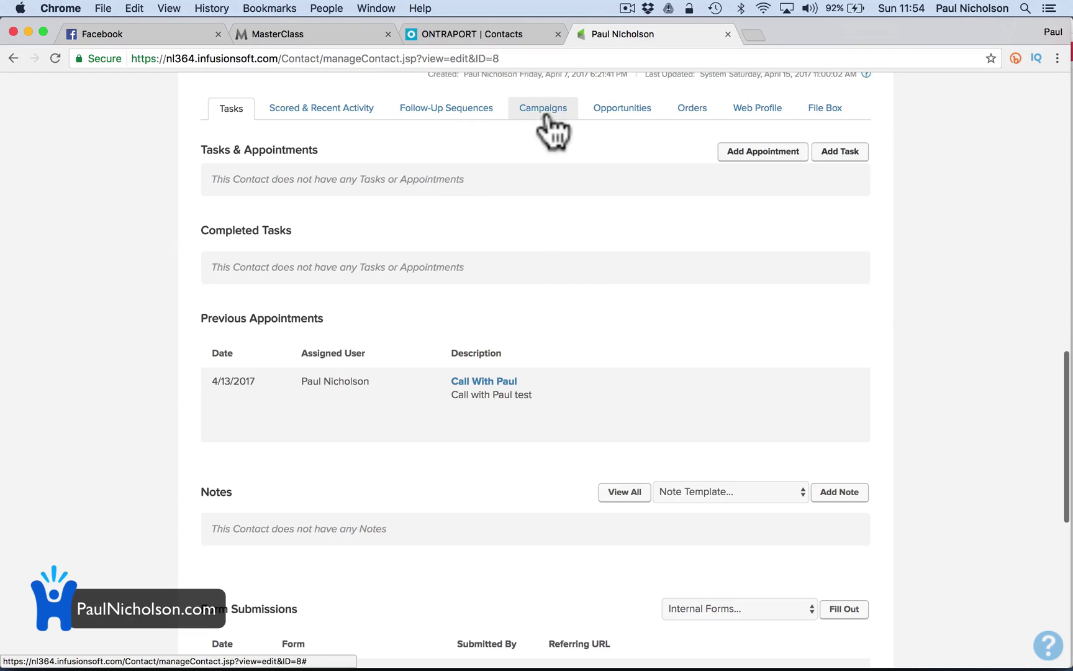
{"action": "left_click", "coordinate": [547, 112]}
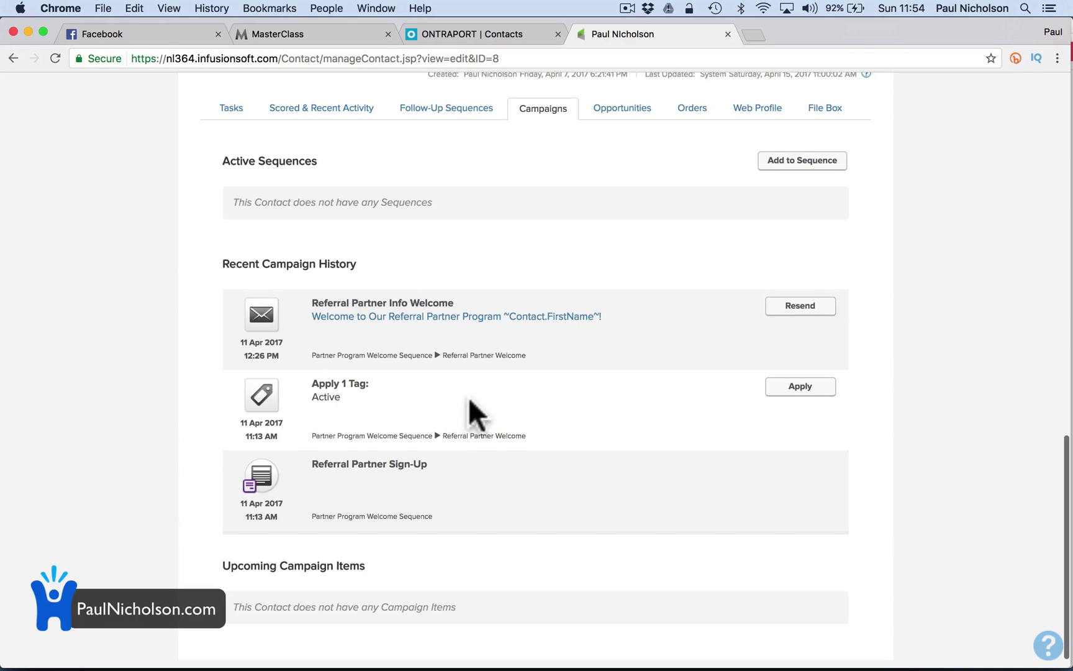
{"action": "scroll", "coordinate": [425, 363], "scroll_direction": "up", "scroll_amount": 3}
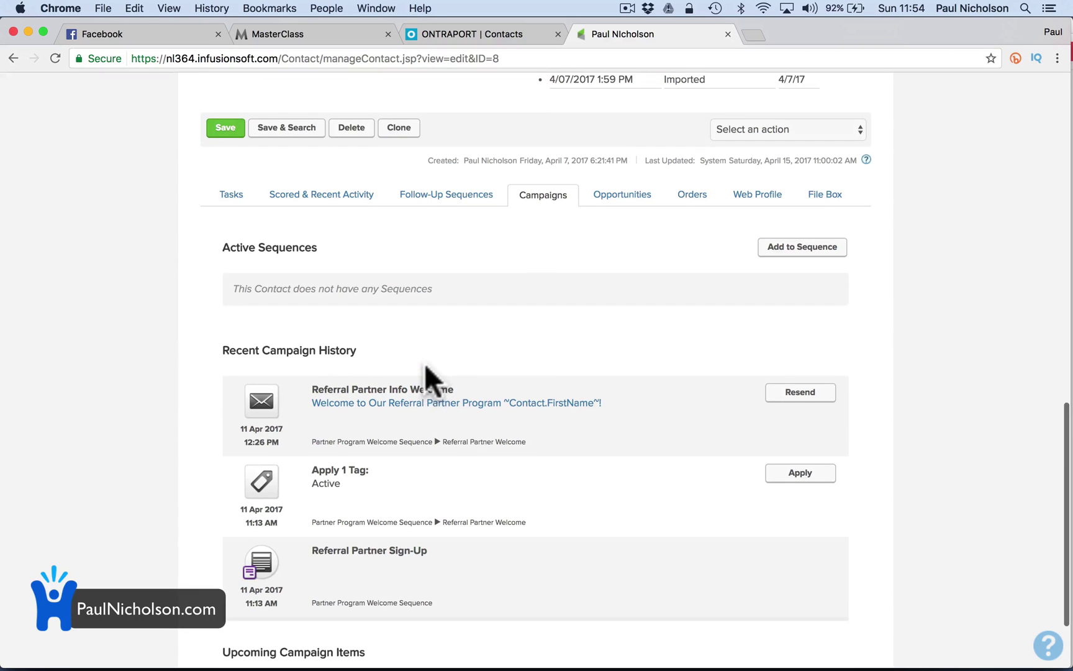
Step: Check which campaigns are available for adding the contact to a sequence, and leave without adding one
{"action": "left_click", "coordinate": [812, 246]}
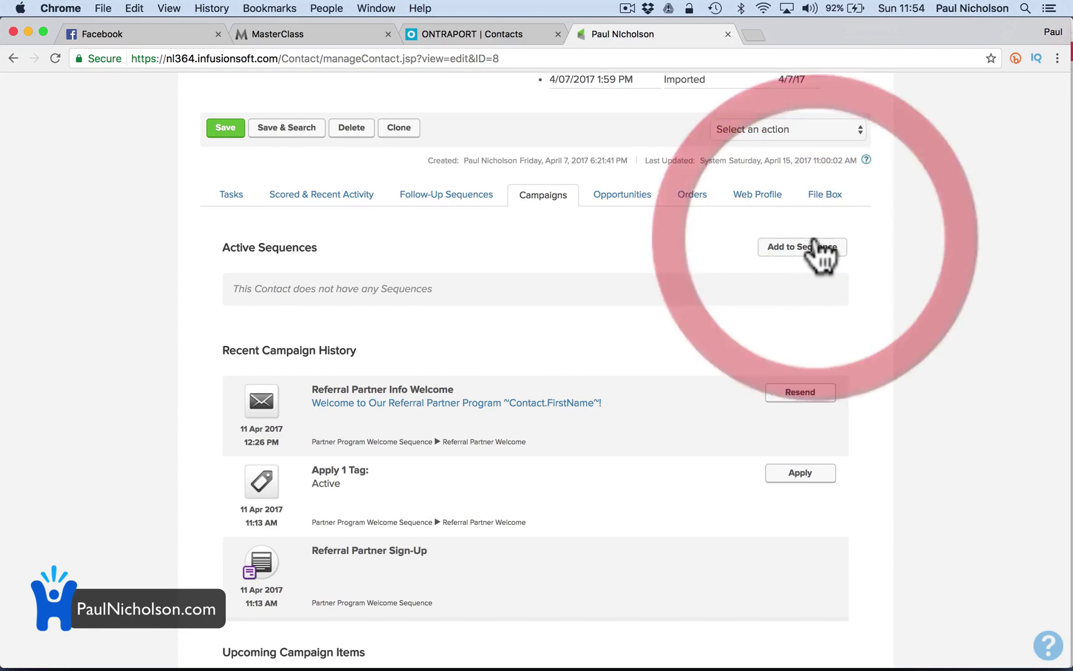
{"action": "left_click", "coordinate": [810, 247]}
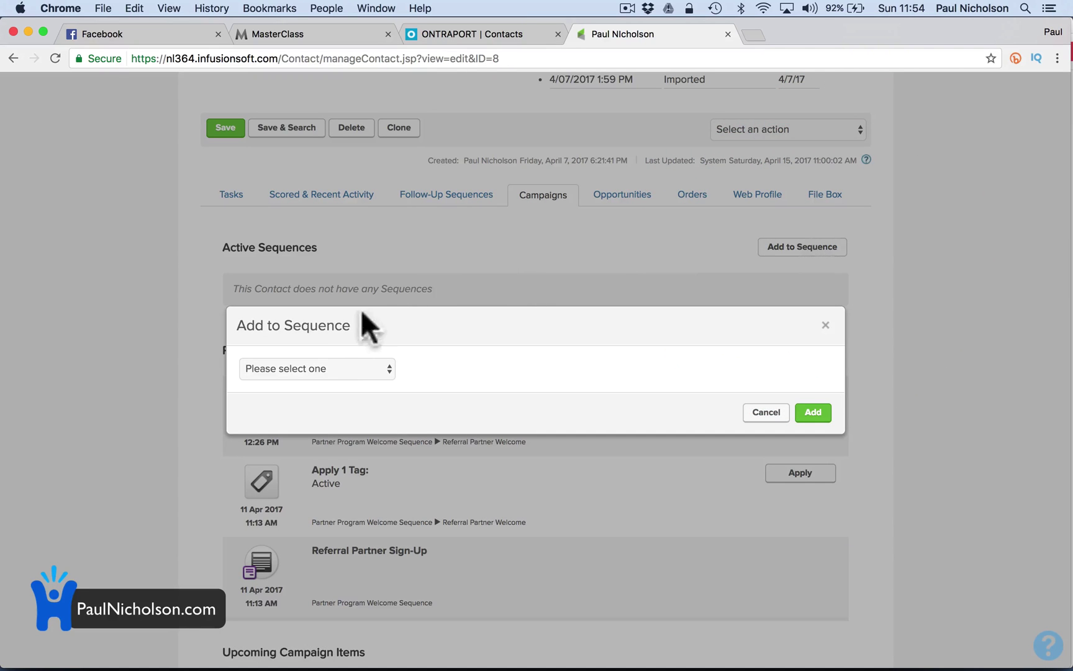
{"action": "left_click", "coordinate": [336, 369]}
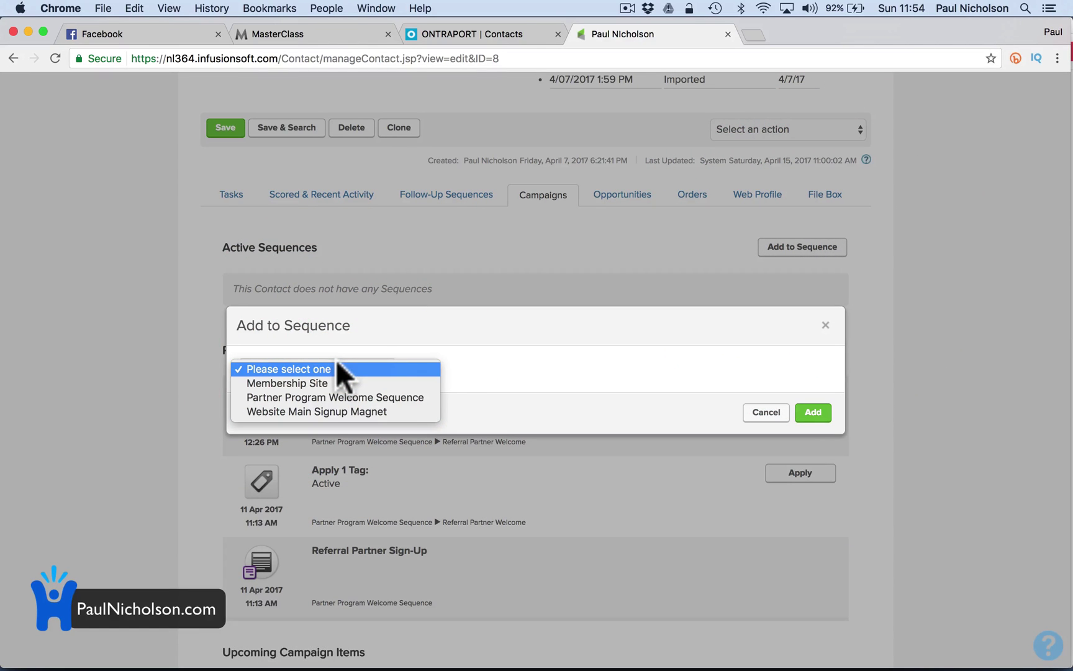
{"action": "left_click", "coordinate": [775, 411]}
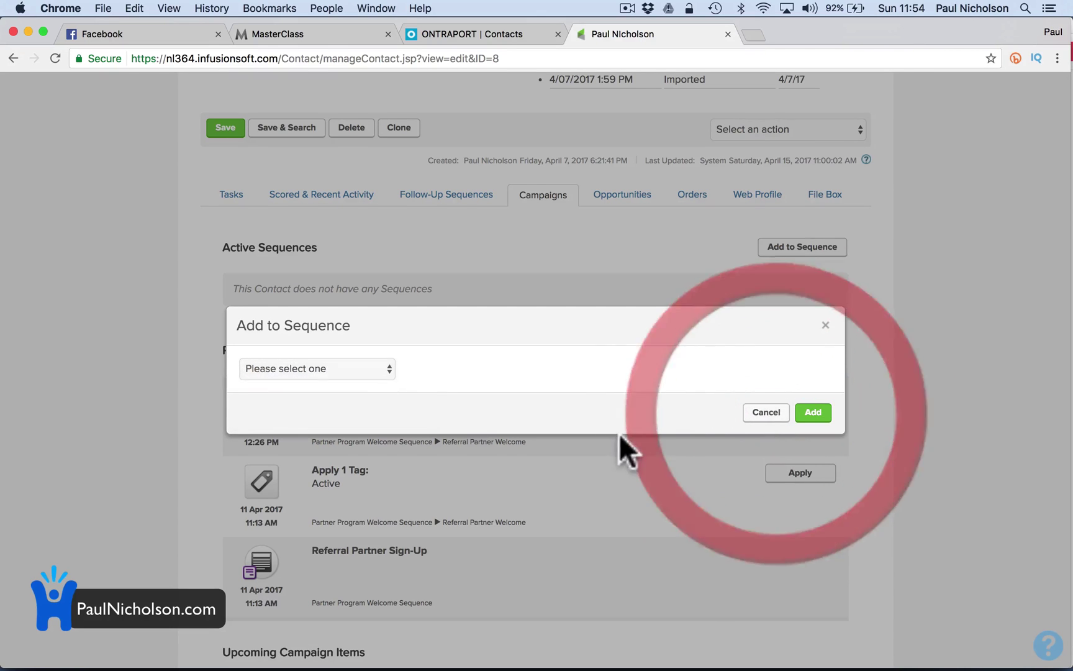
{"action": "left_click", "coordinate": [774, 412]}
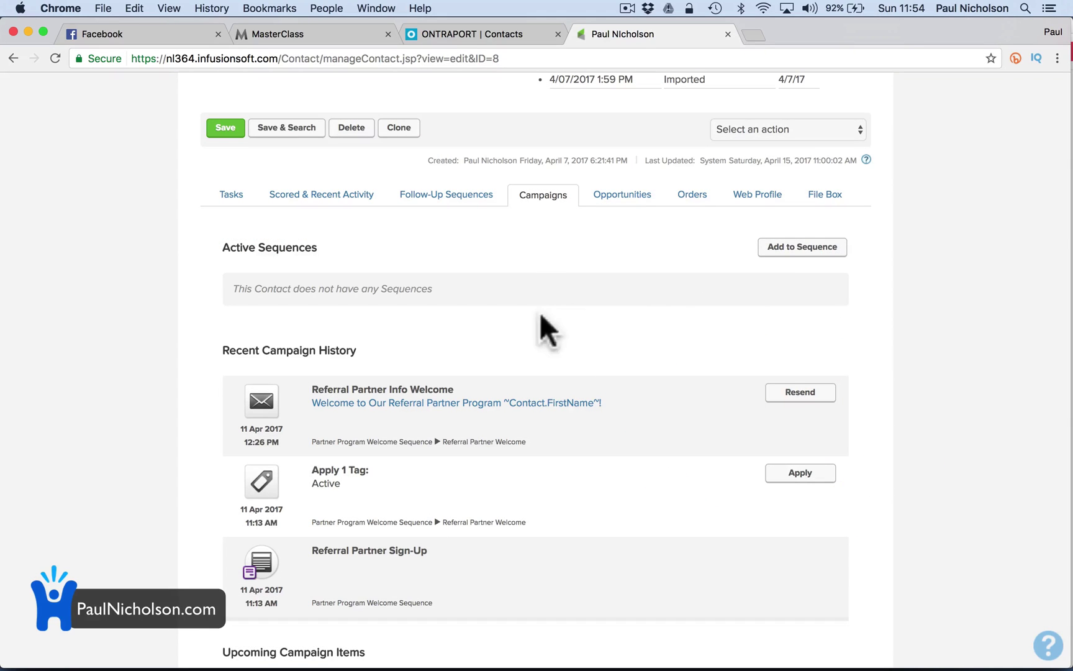
{"action": "left_click", "coordinate": [801, 252]}
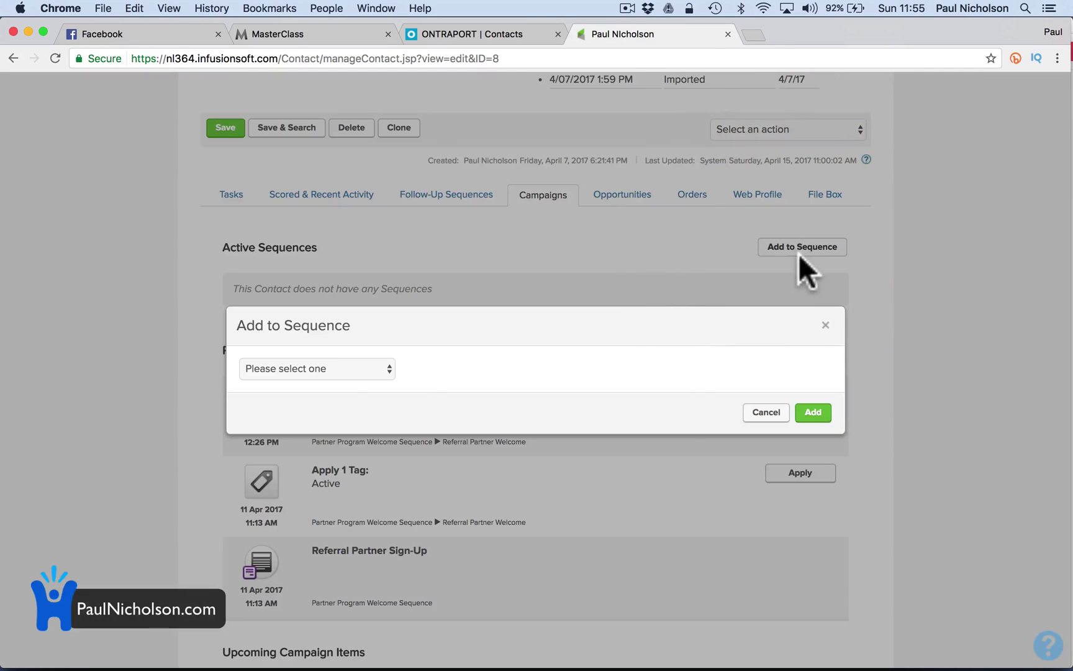
{"action": "left_click", "coordinate": [351, 376]}
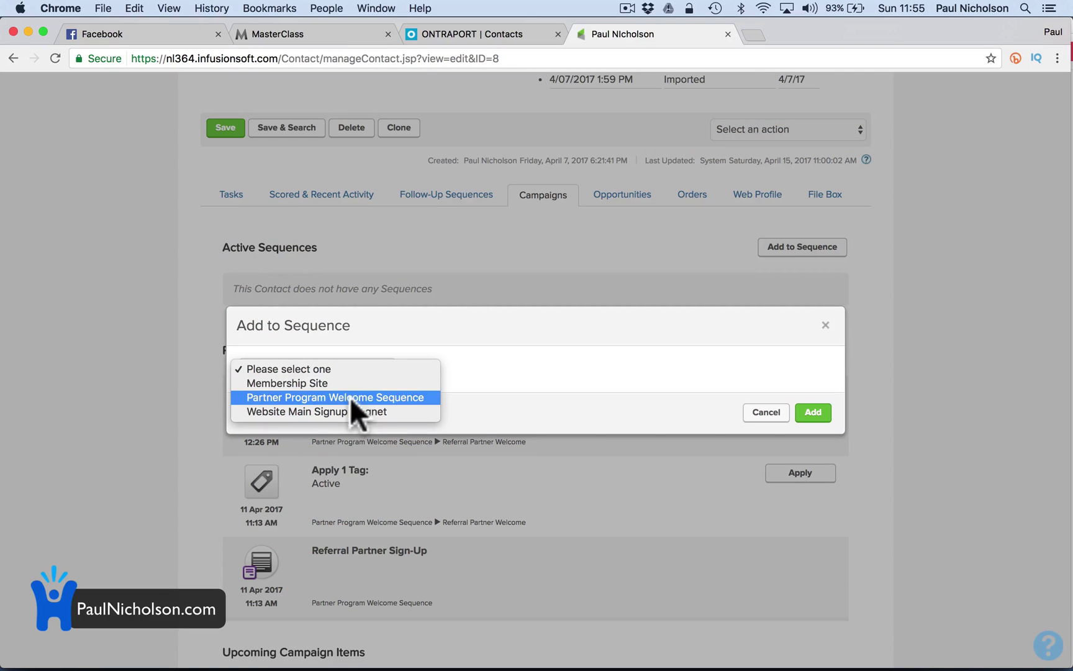
{"action": "left_click", "coordinate": [758, 412]}
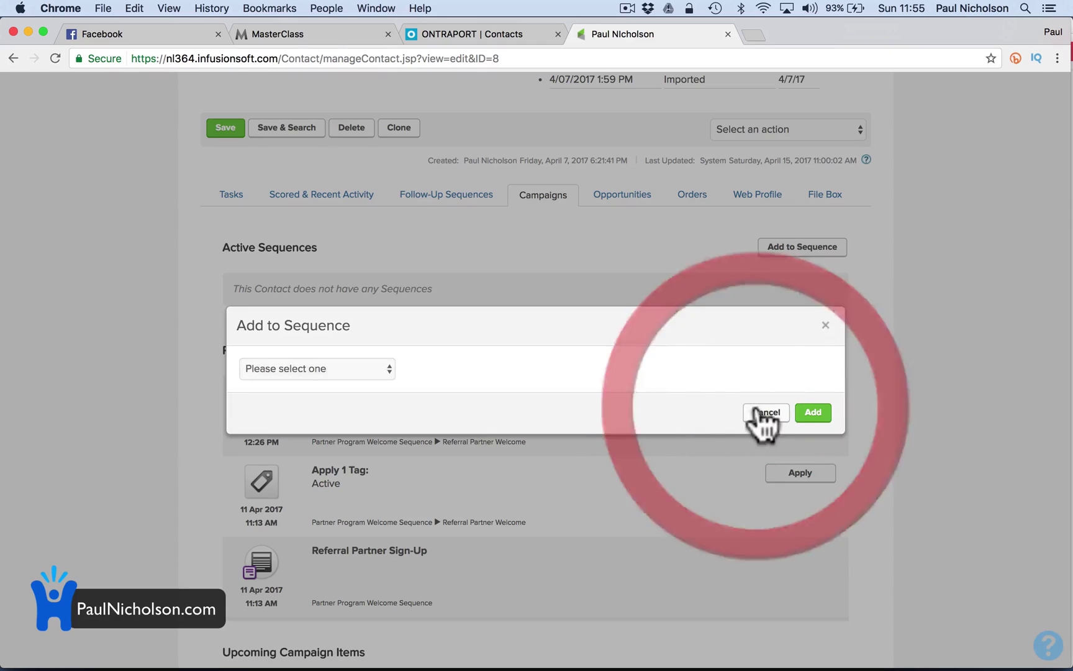
{"action": "left_click", "coordinate": [758, 413]}
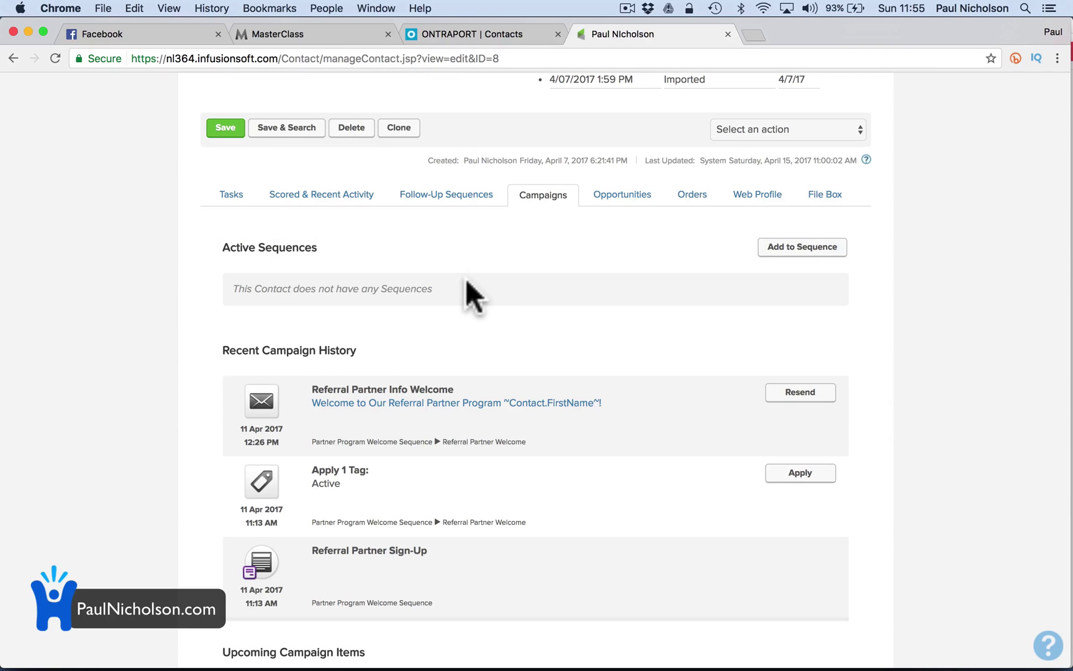
Step: Review the opportunities and orders recorded for the contact
{"action": "scroll", "coordinate": [465, 278], "scroll_direction": "up", "scroll_amount": 10}
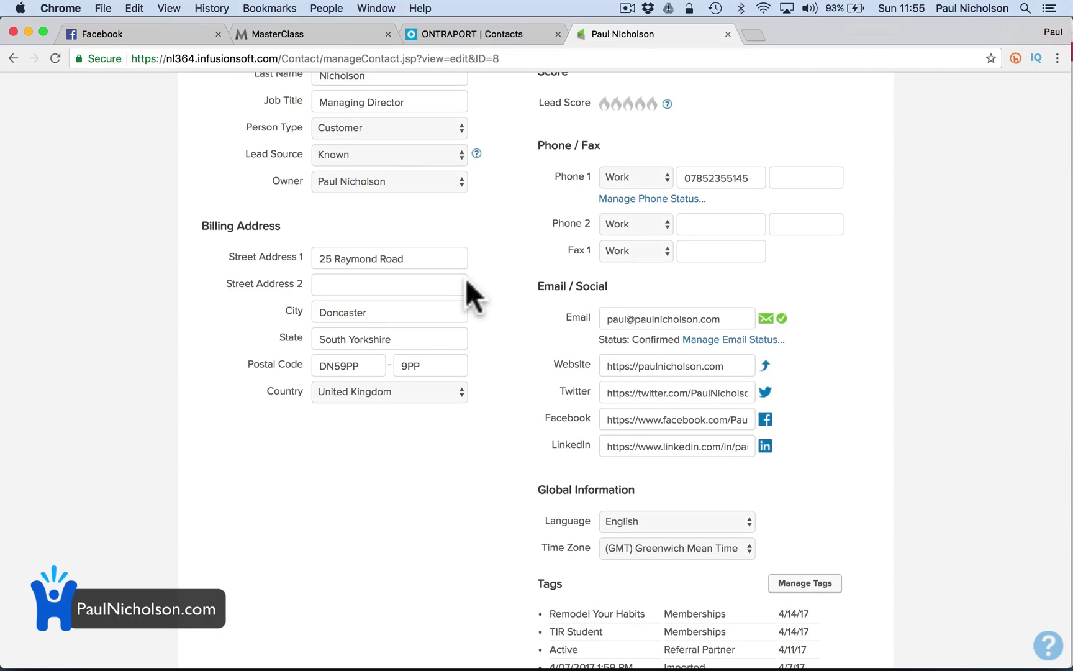
{"action": "scroll", "coordinate": [611, 498], "scroll_direction": "down", "scroll_amount": 5}
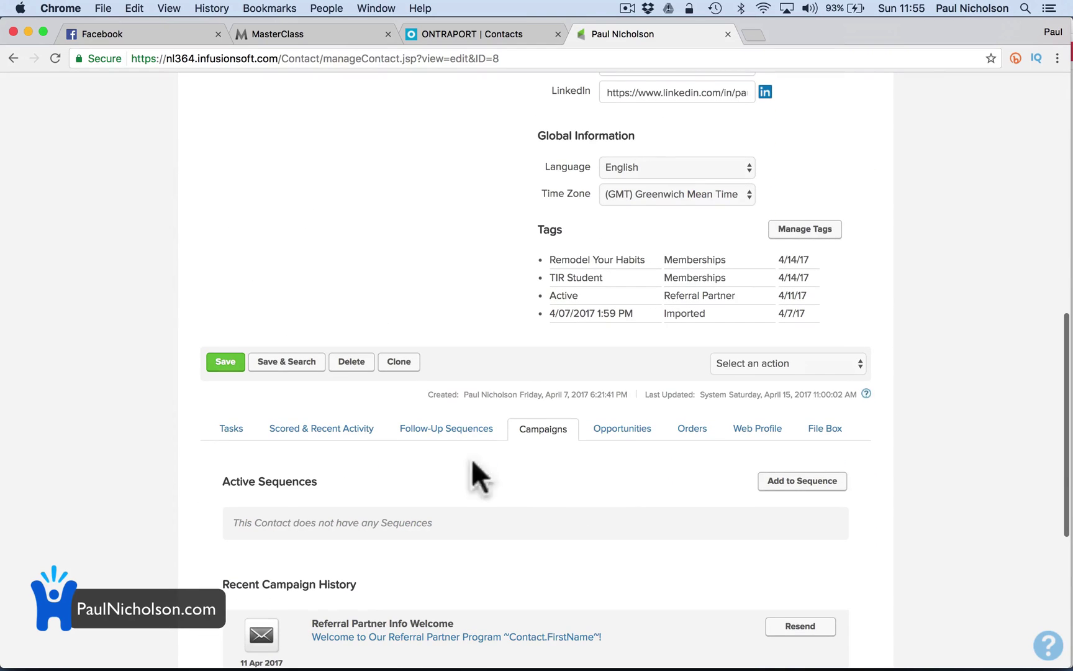
{"action": "left_click", "coordinate": [633, 437]}
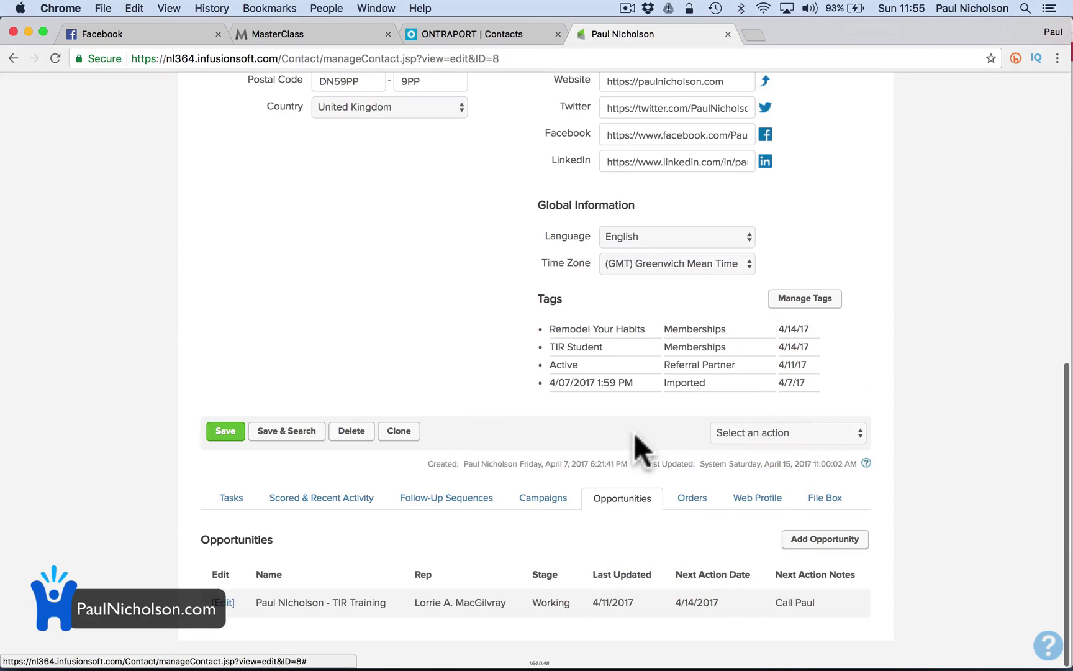
{"action": "left_click", "coordinate": [707, 499]}
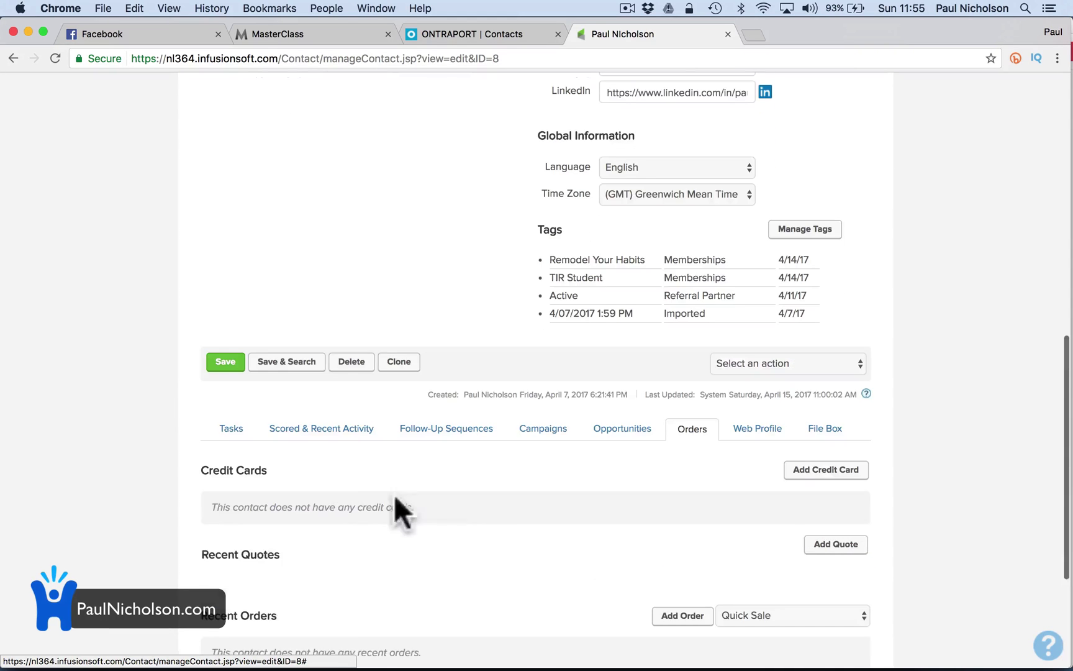
{"action": "scroll", "coordinate": [439, 209], "scroll_direction": "down", "scroll_amount": 2}
{"action": "scroll", "coordinate": [439, 208], "scroll_direction": "up", "scroll_amount": 15}
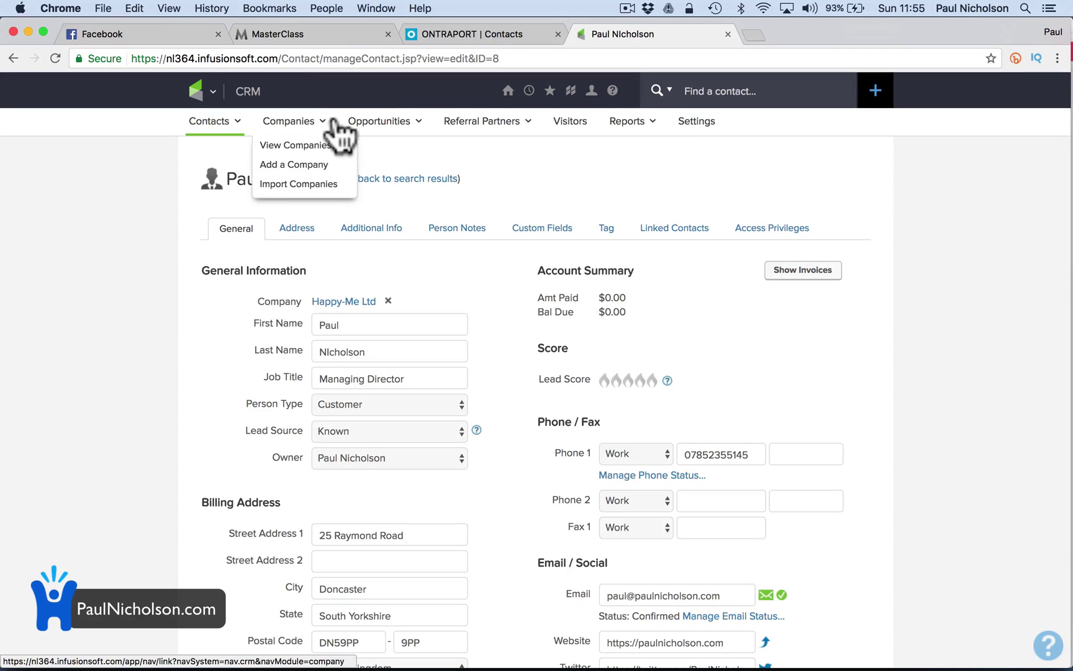
Step: Open a blank form for adding an opportunity and review its prospect, notes, follow-up and bundle fields
{"action": "mouse_move", "coordinate": [389, 130]}
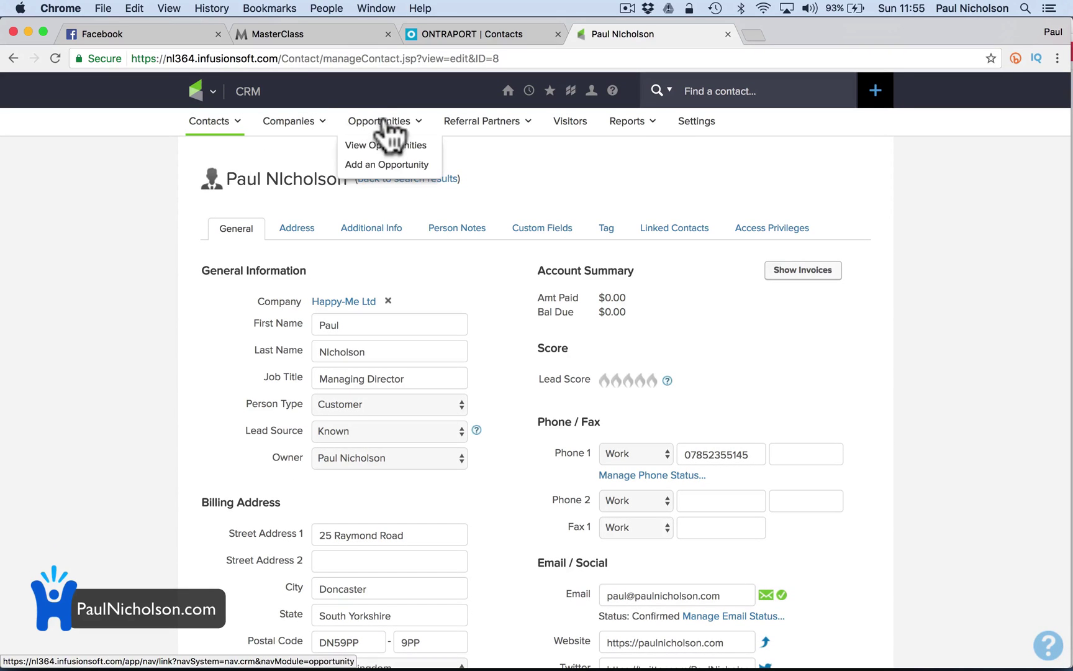
{"action": "left_click", "coordinate": [405, 169]}
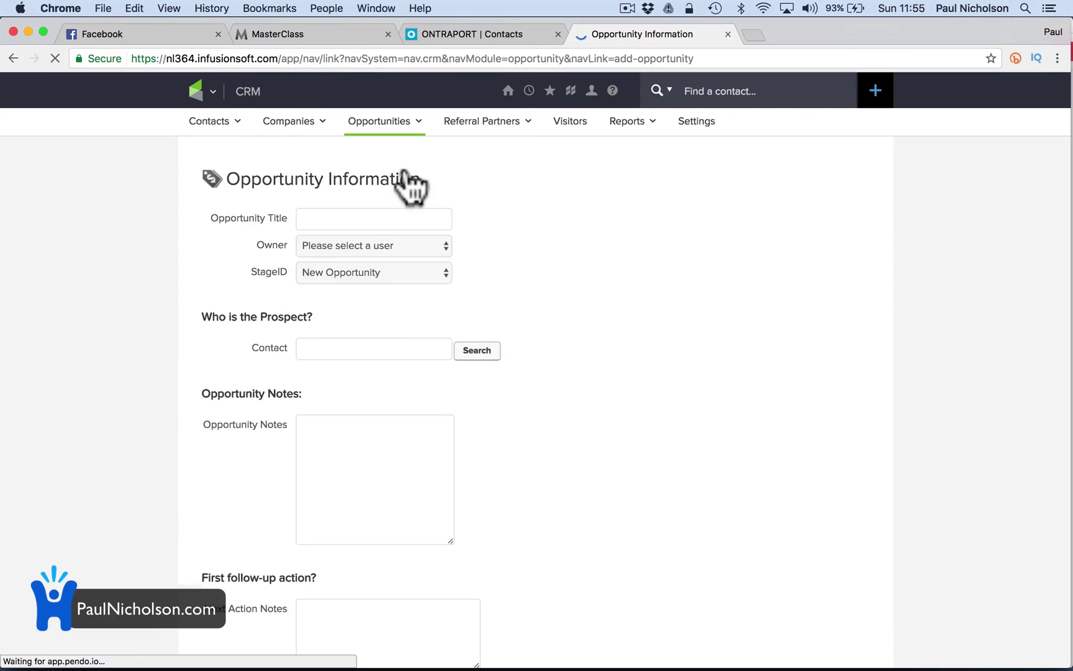
{"action": "scroll", "coordinate": [415, 379], "scroll_direction": "down", "scroll_amount": 3}
{"action": "scroll", "coordinate": [415, 391], "scroll_direction": "down", "scroll_amount": 1}
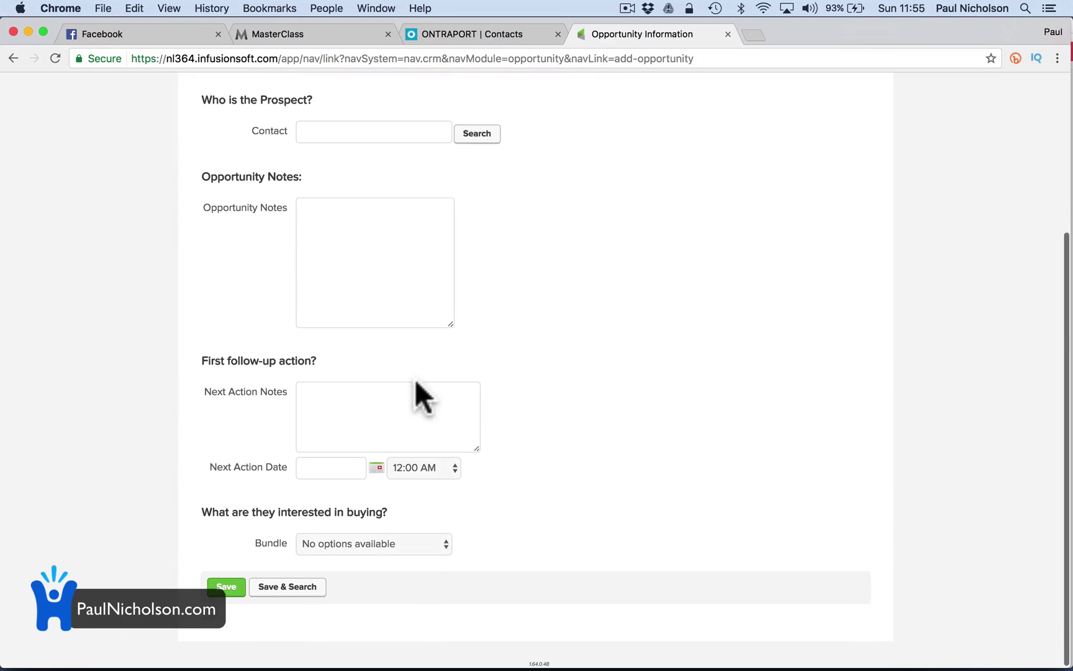
{"action": "scroll", "coordinate": [406, 494], "scroll_direction": "up", "scroll_amount": 5}
{"action": "scroll", "coordinate": [409, 490], "scroll_direction": "down", "scroll_amount": 1}
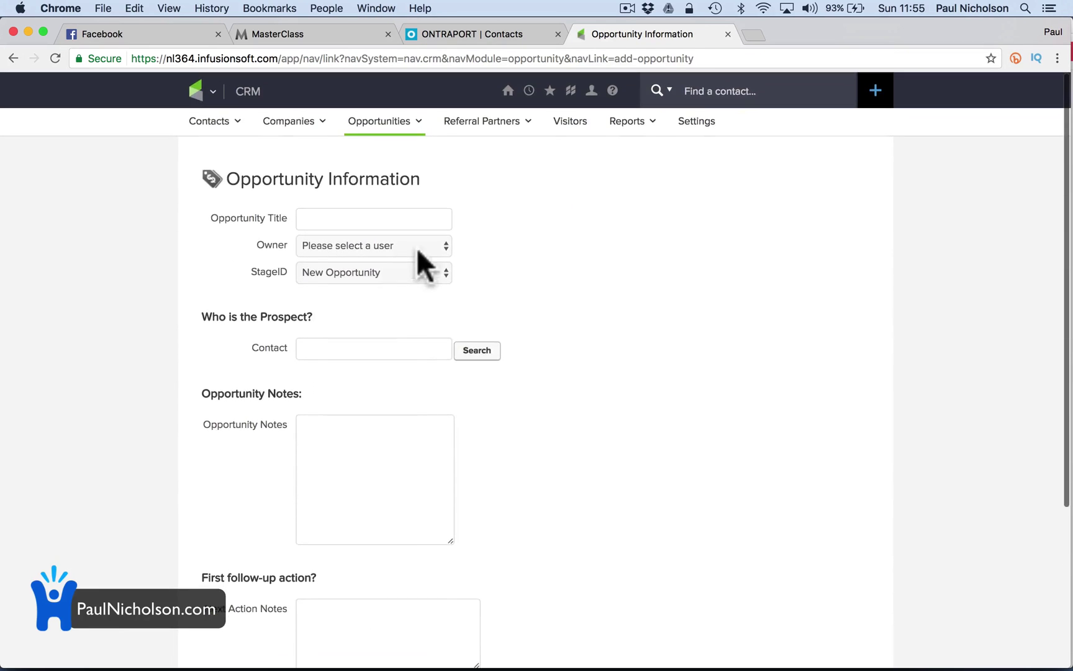
{"action": "mouse_move", "coordinate": [527, 121]}
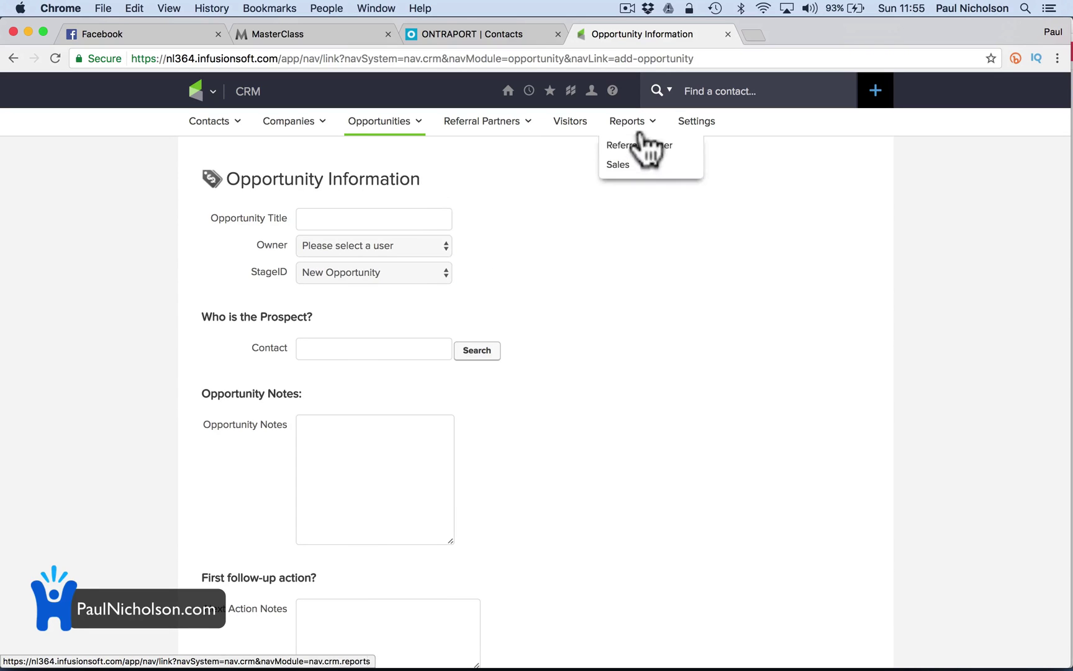
{"action": "mouse_move", "coordinate": [313, 116]}
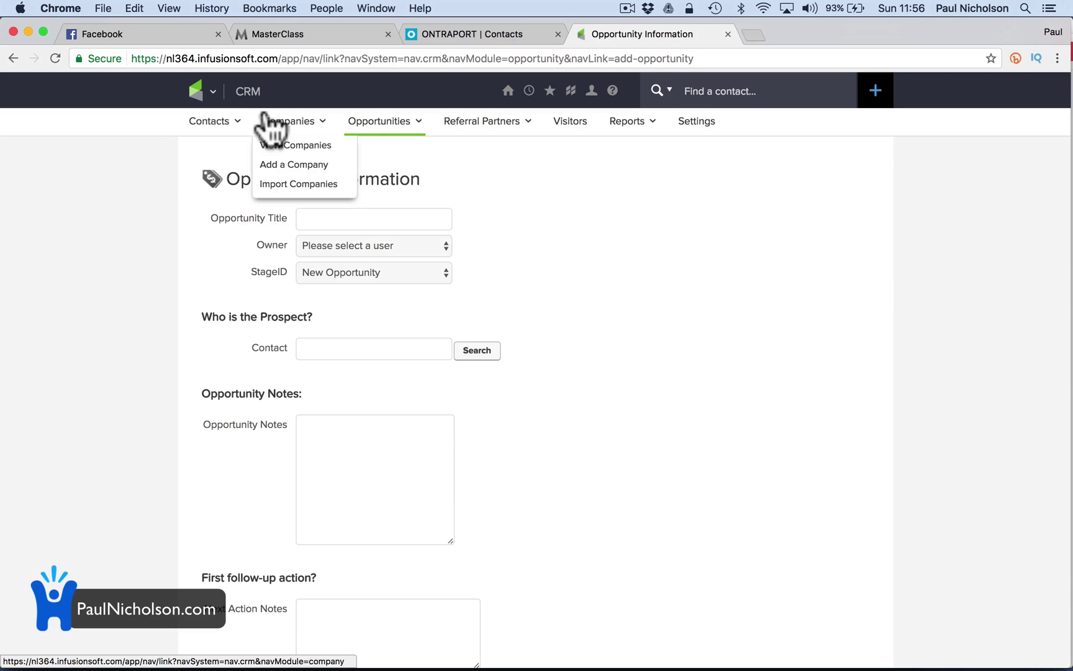
{"action": "mouse_move", "coordinate": [587, 91]}
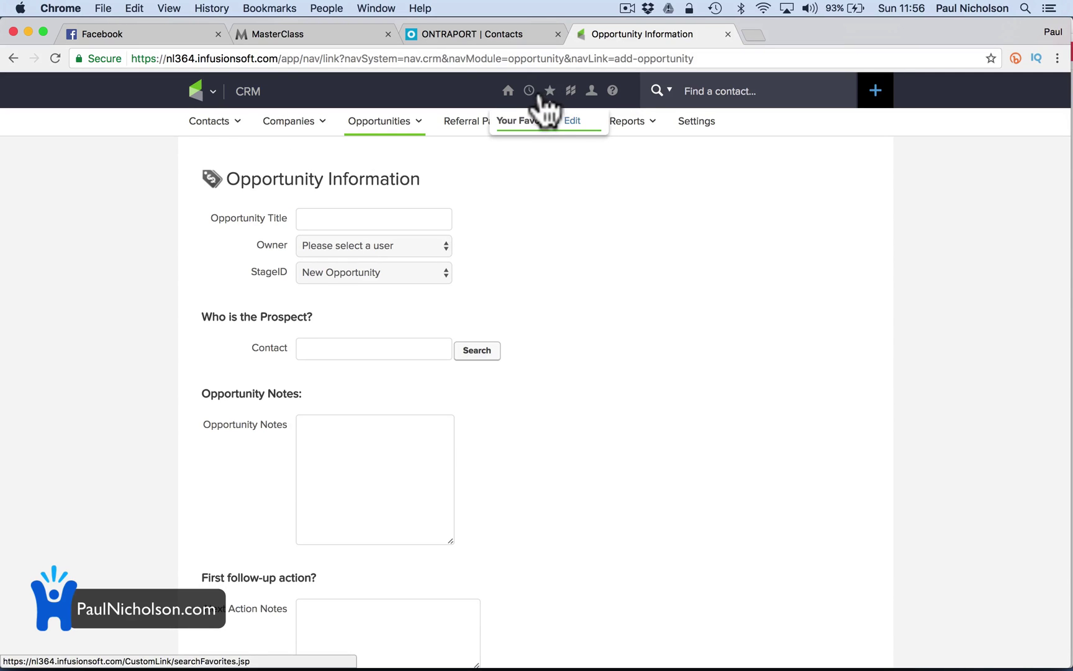
{"action": "mouse_move", "coordinate": [528, 99]}
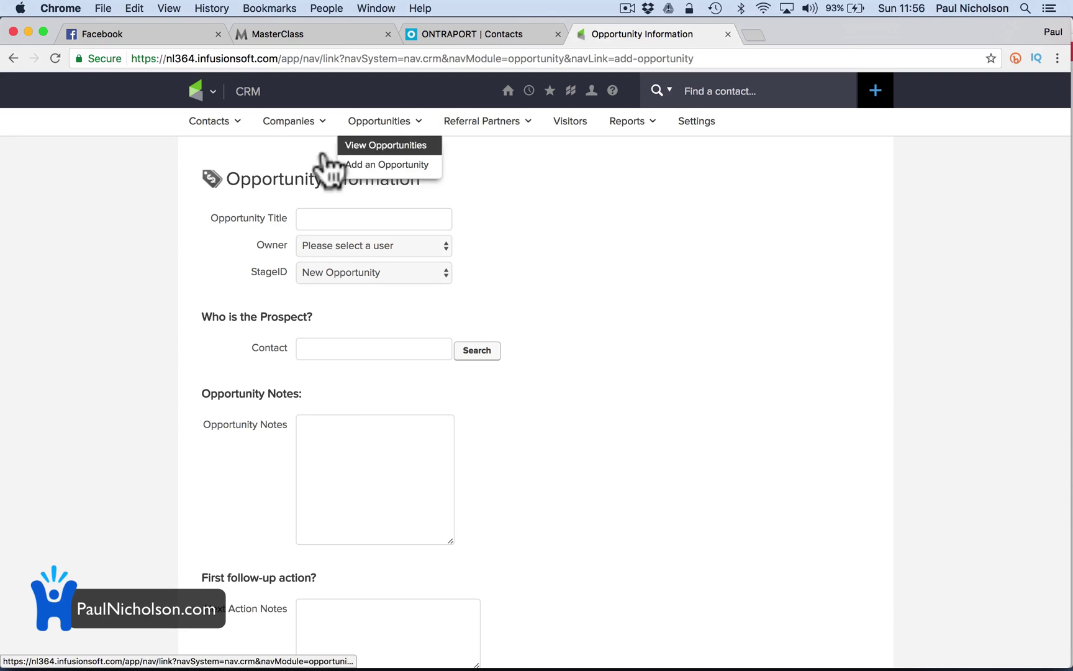
{"action": "mouse_move", "coordinate": [186, 76]}
{"action": "left_click", "coordinate": [136, 141]}
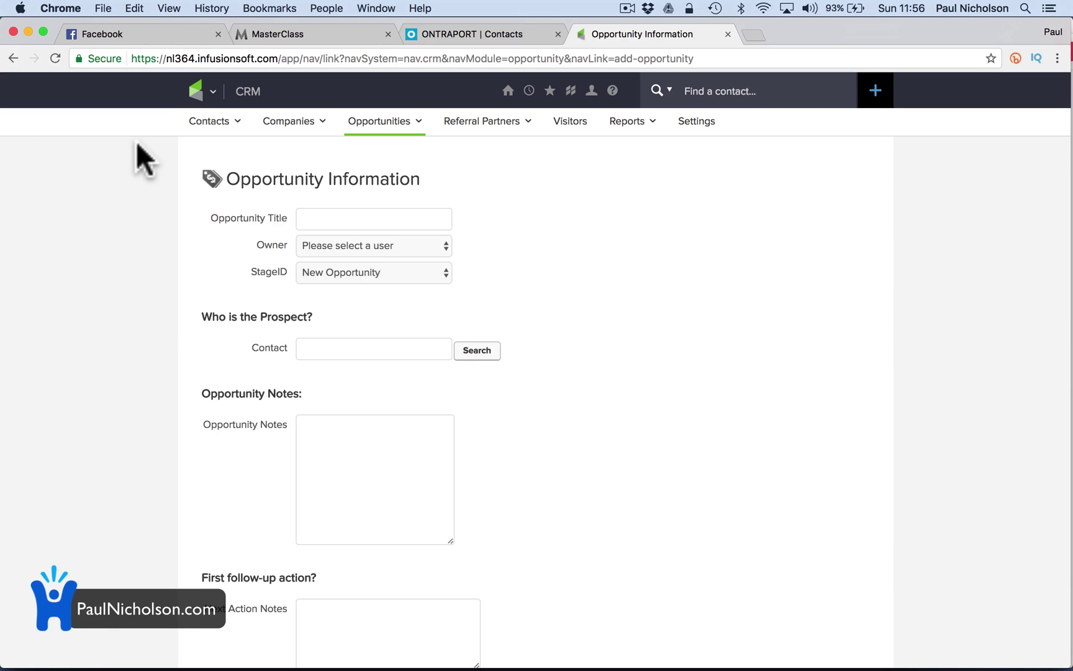
{"action": "left_click", "coordinate": [208, 91]}
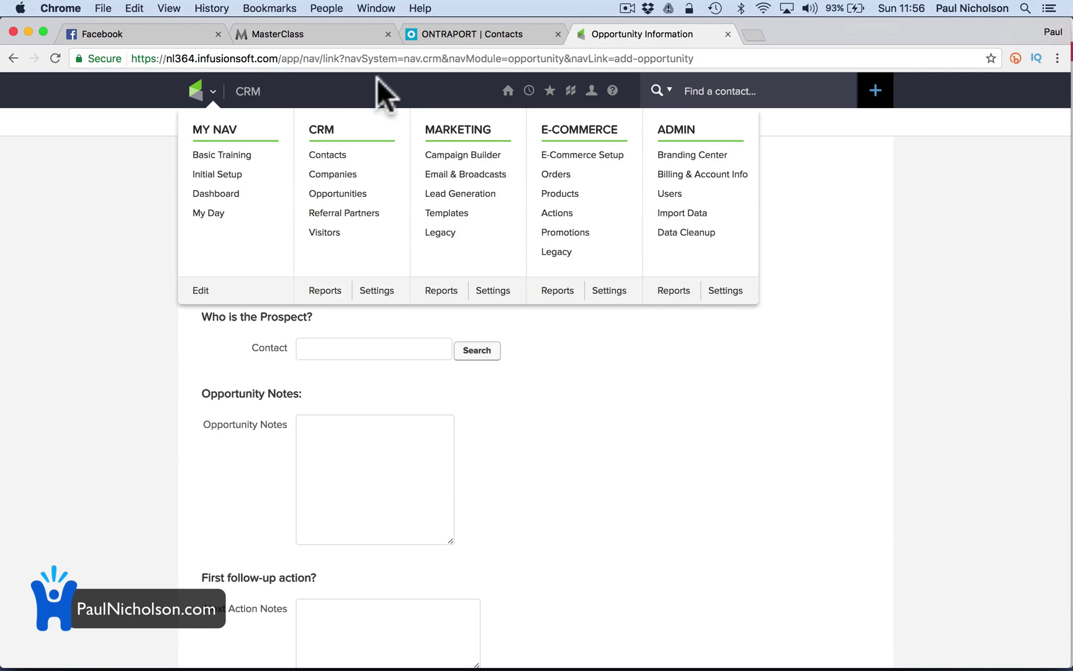
Step: Open the infusionsoft.com website and go to its pricing page
{"action": "left_click", "coordinate": [406, 56]}
{"action": "type", "text": "infusionsoft.com"}
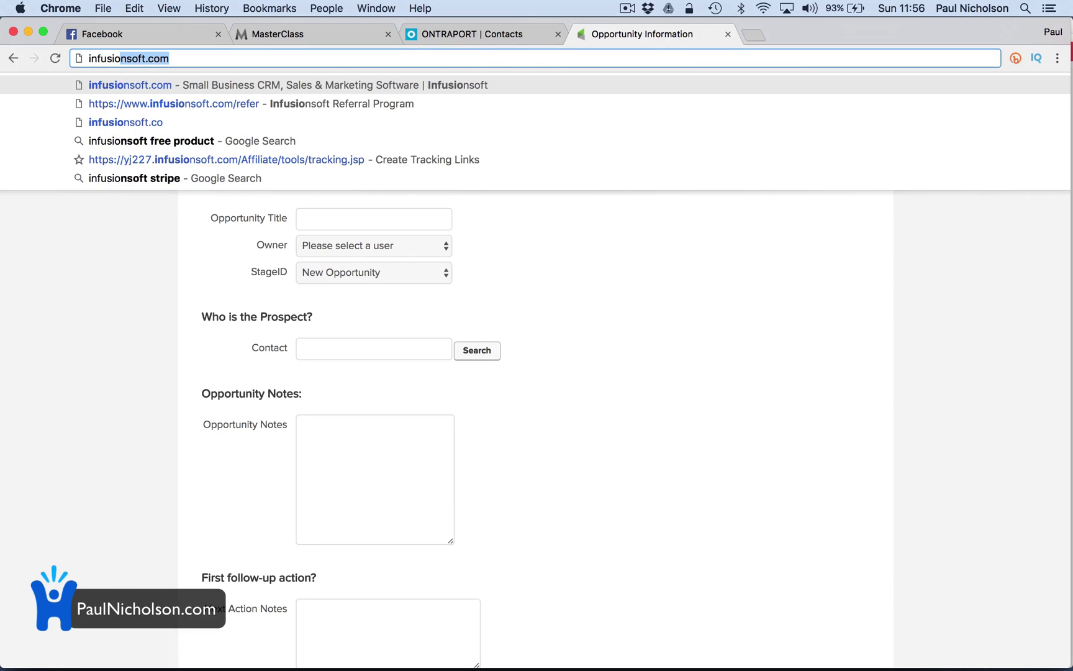
{"action": "key", "text": "Return"}
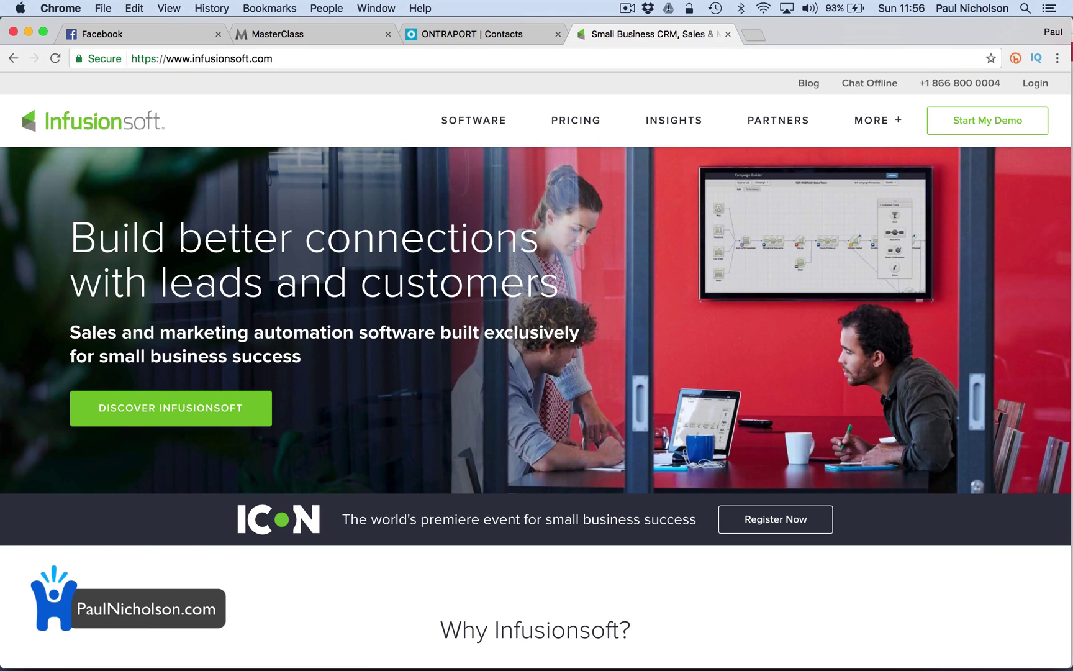
{"action": "left_click", "coordinate": [569, 123]}
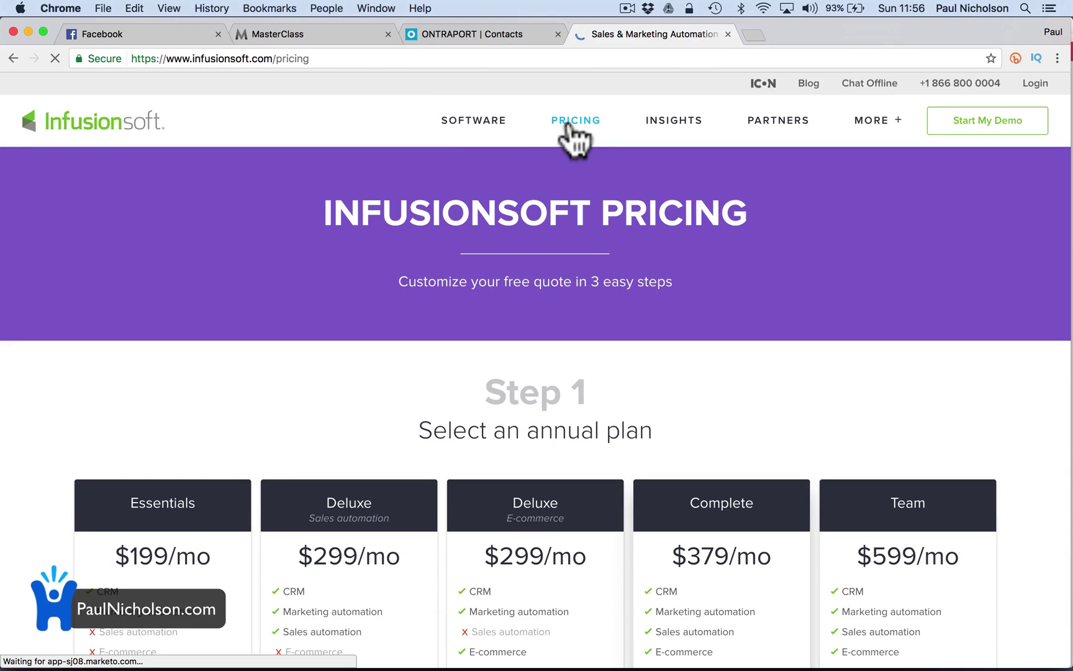
Step: Compare the features, contact limits, email allowances and users of the annual plans from Essentials to Team, and dismiss the live chat pop-up
{"action": "scroll", "coordinate": [364, 251], "scroll_direction": "down", "scroll_amount": 2}
{"action": "scroll", "coordinate": [365, 254], "scroll_direction": "down", "scroll_amount": 1}
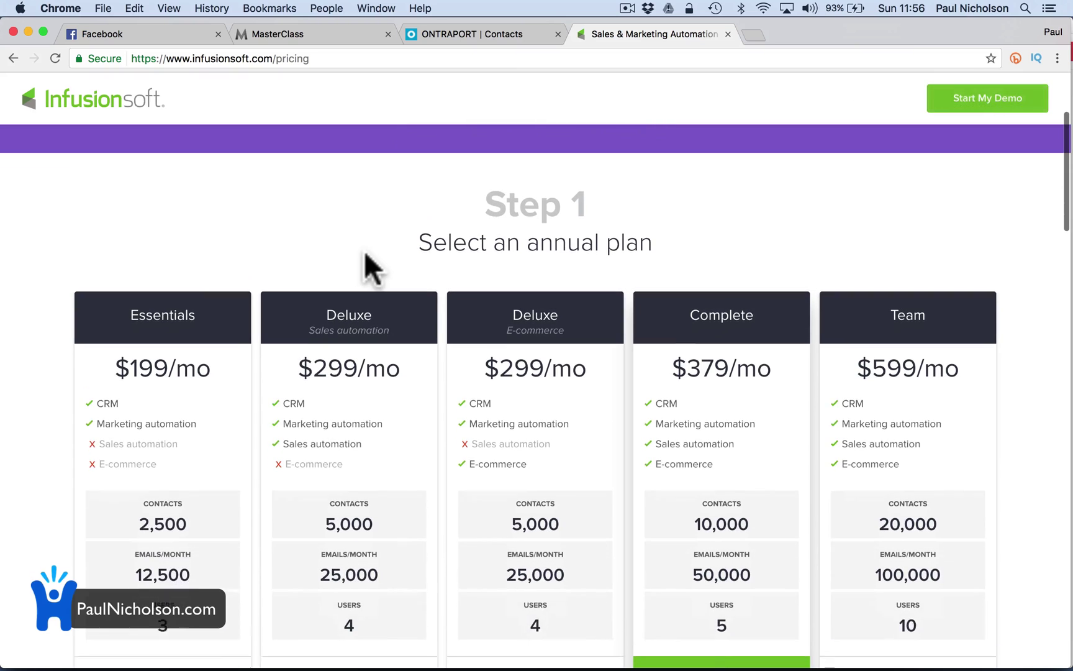
{"action": "scroll", "coordinate": [366, 254], "scroll_direction": "down", "scroll_amount": 2}
{"action": "scroll", "coordinate": [366, 255], "scroll_direction": "down", "scroll_amount": 1}
{"action": "left_click", "coordinate": [352, 385]}
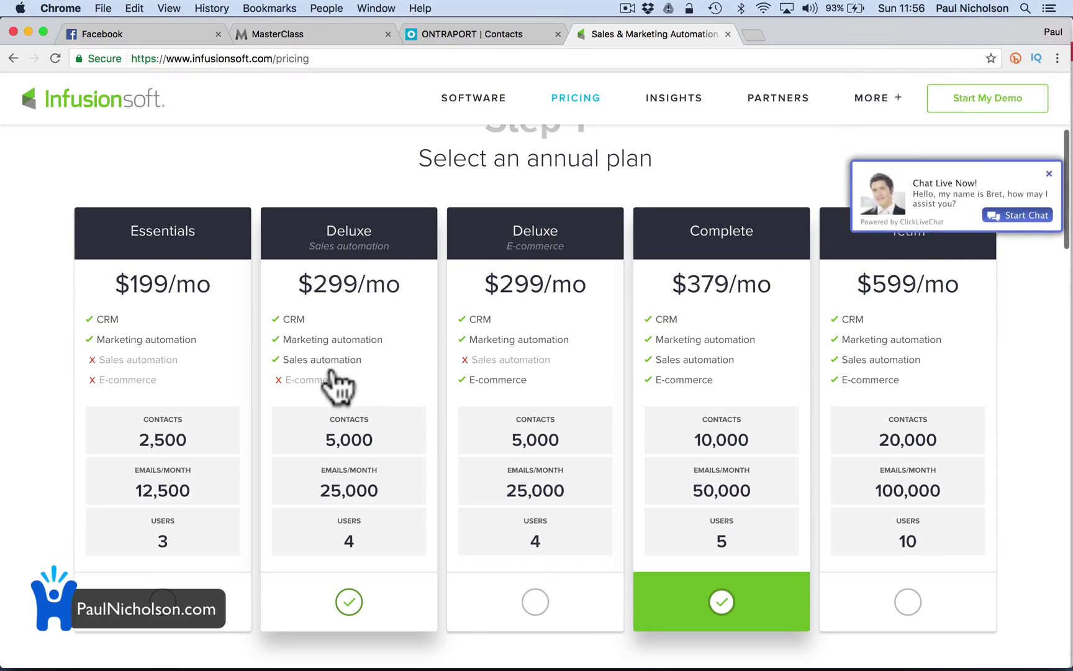
{"action": "left_click", "coordinate": [512, 320]}
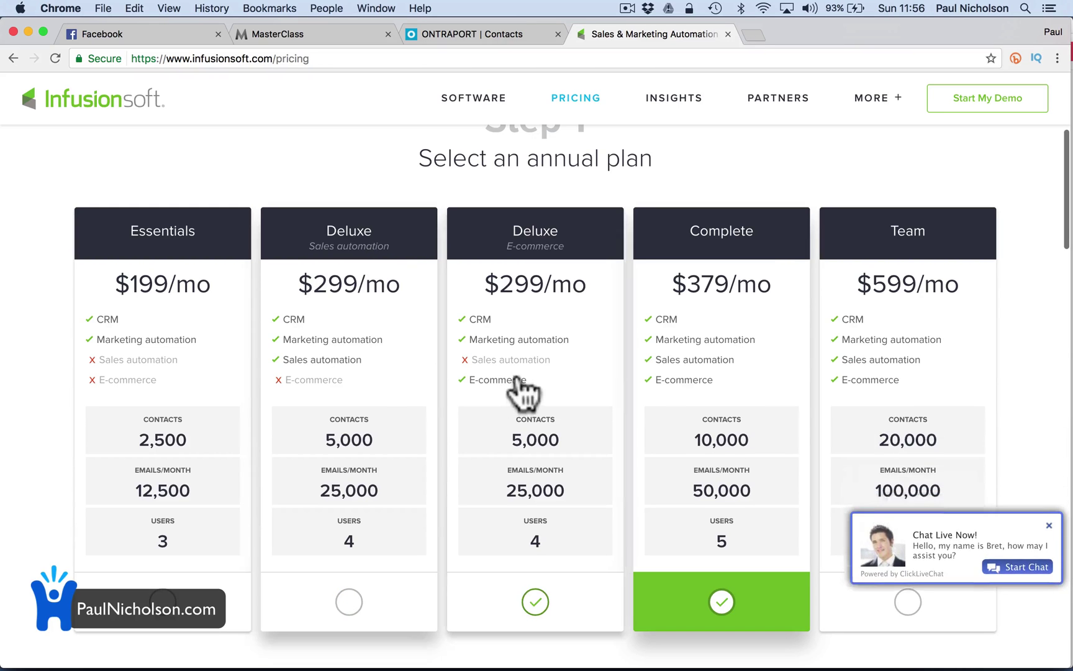
{"action": "left_click", "coordinate": [355, 302]}
{"action": "left_click", "coordinate": [779, 328]}
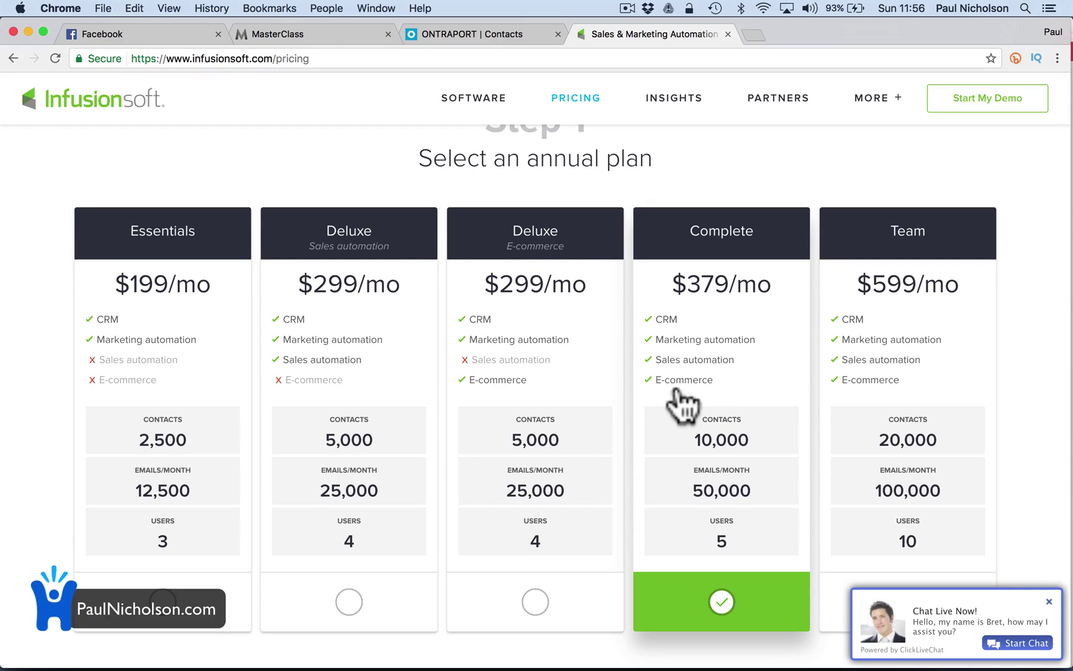
{"action": "left_click", "coordinate": [1050, 602]}
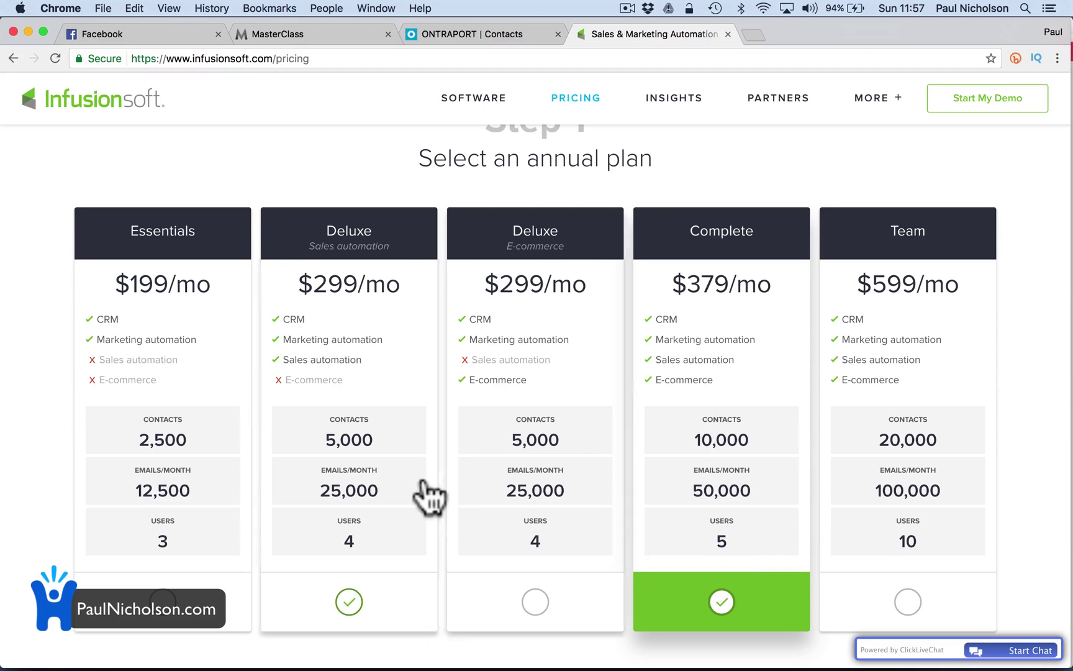
Step: Review the fees and coaching included in the Kickstart Lite, Kickstart and Kickstart Pro packages alongside the annual plan prices
{"action": "scroll", "coordinate": [429, 495], "scroll_direction": "down", "scroll_amount": 15}
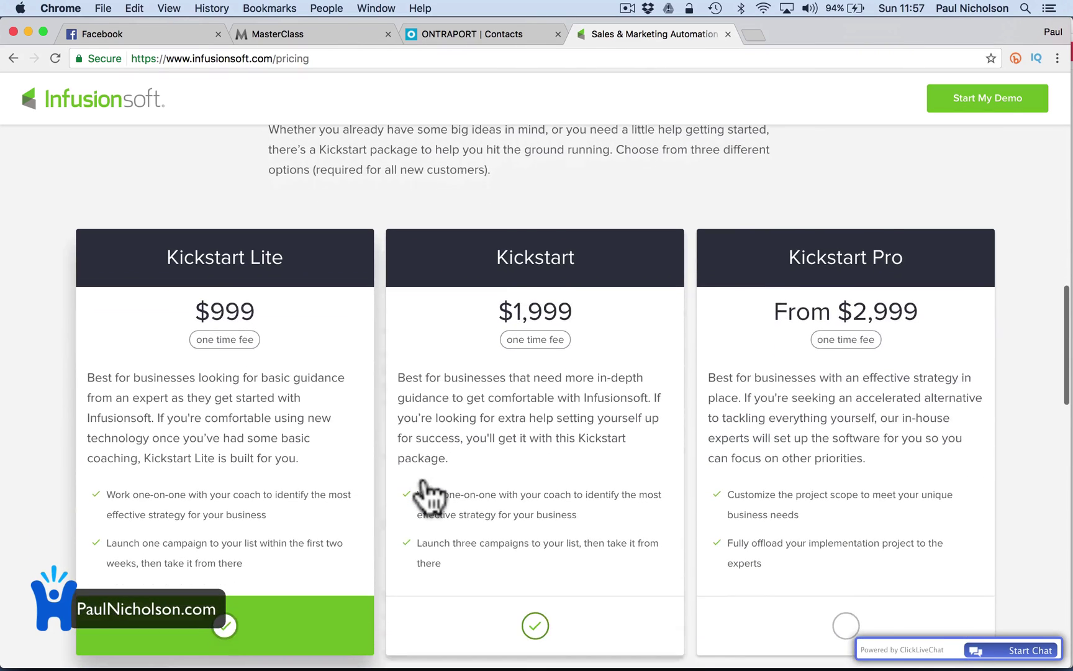
{"action": "scroll", "coordinate": [430, 460], "scroll_direction": "down", "scroll_amount": 3}
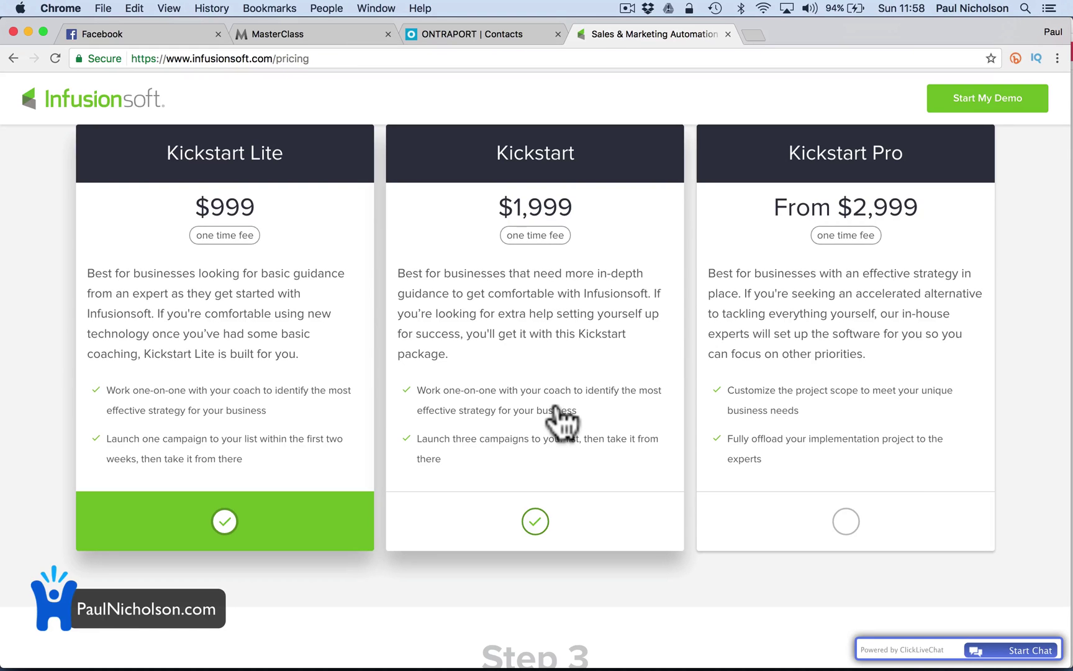
{"action": "scroll", "coordinate": [552, 391], "scroll_direction": "up", "scroll_amount": 3}
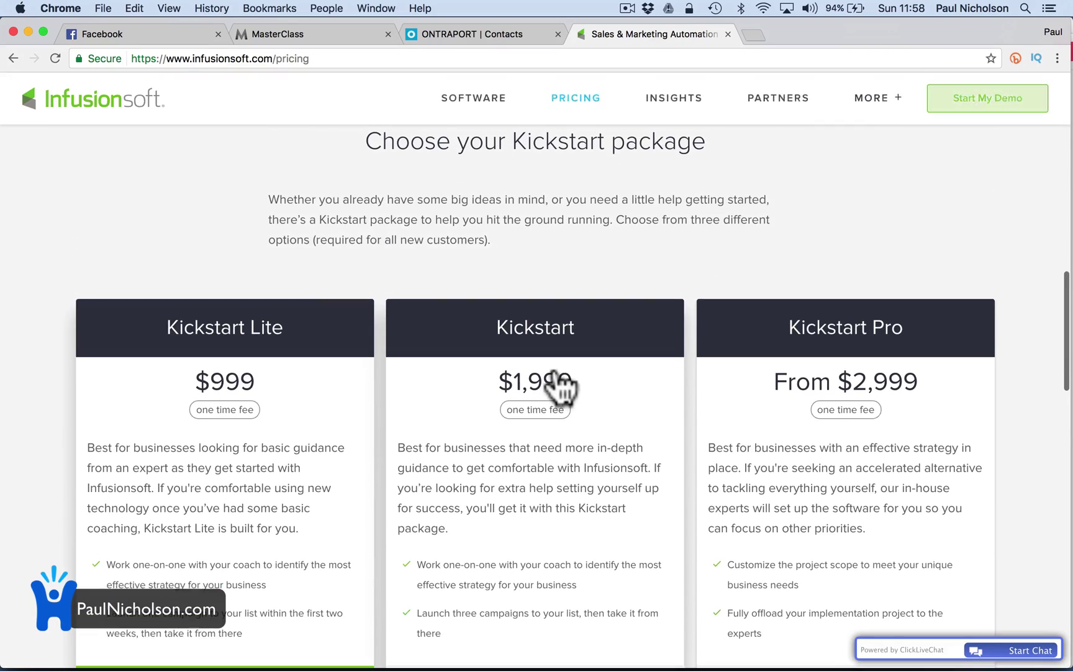
{"action": "scroll", "coordinate": [567, 364], "scroll_direction": "up", "scroll_amount": 10}
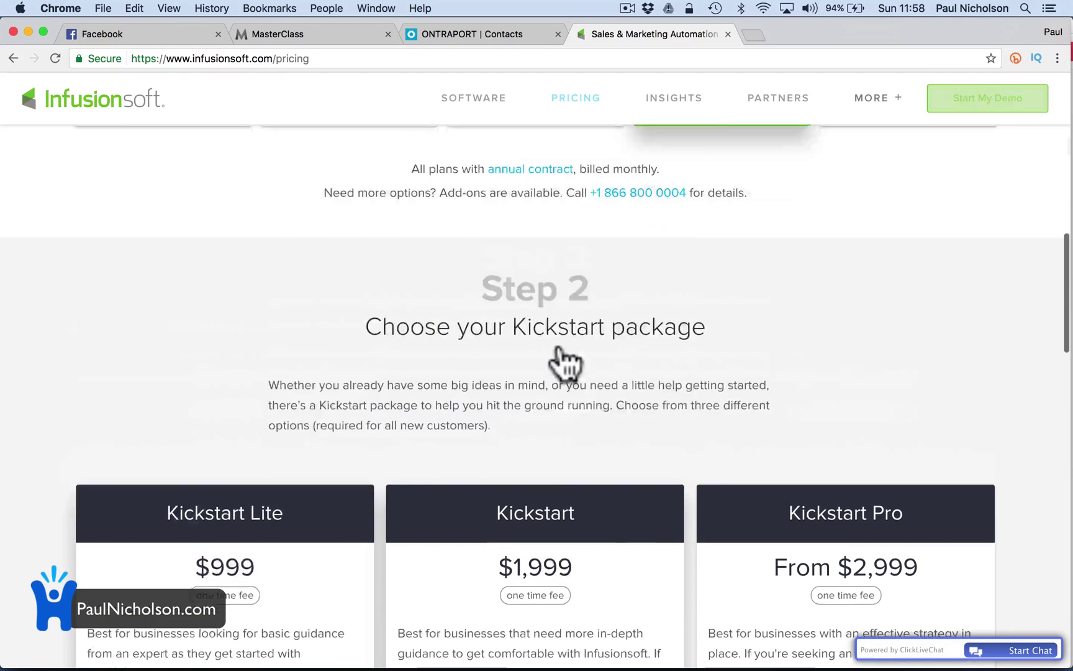
{"action": "scroll", "coordinate": [693, 415], "scroll_direction": "up", "scroll_amount": 4}
{"action": "scroll", "coordinate": [719, 288], "scroll_direction": "down", "scroll_amount": 4}
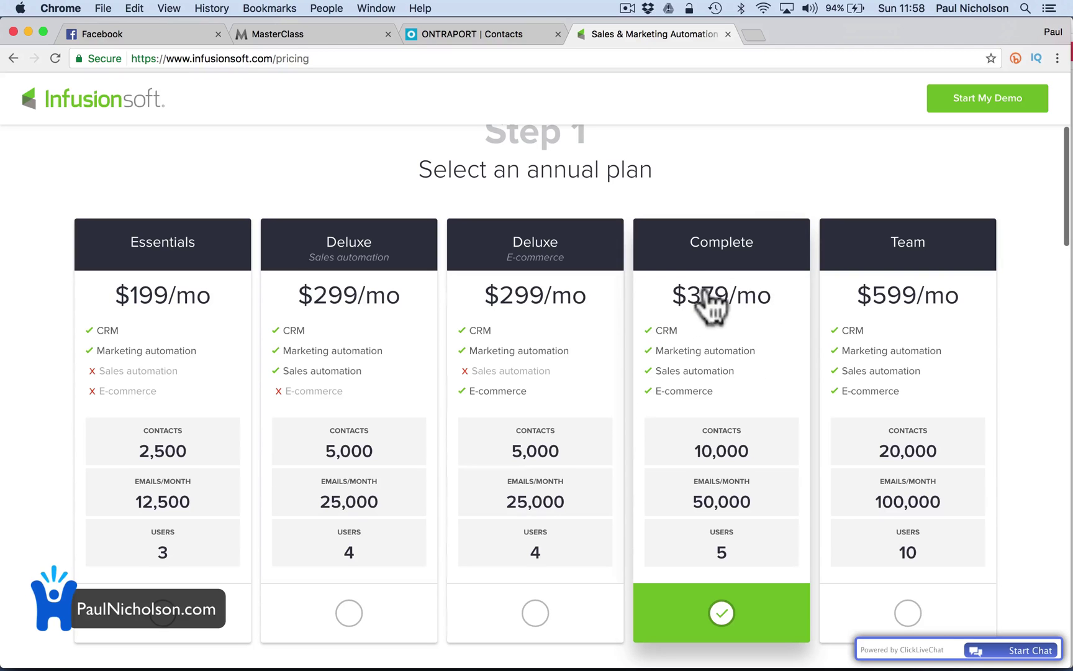
{"action": "left_click", "coordinate": [587, 420]}
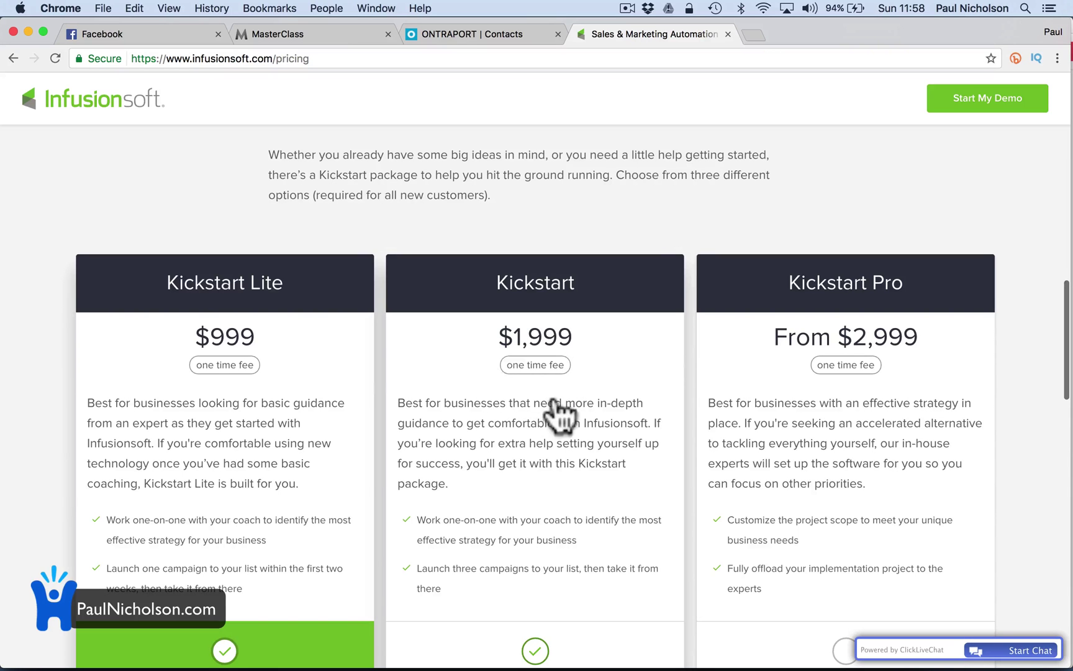
Step: Recheck the annual plans and Kickstart fees, and examine the total initial payment in the quote request section
{"action": "scroll", "coordinate": [515, 426], "scroll_direction": "up", "scroll_amount": 10}
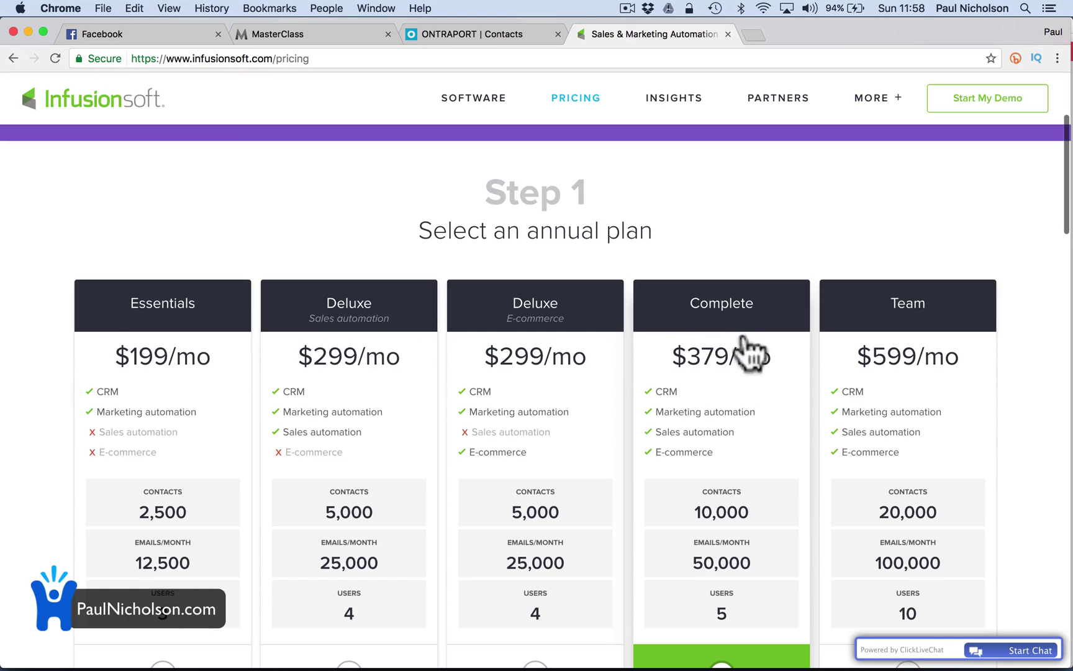
{"action": "scroll", "coordinate": [618, 487], "scroll_direction": "down", "scroll_amount": 12}
{"action": "scroll", "coordinate": [618, 486], "scroll_direction": "down", "scroll_amount": 5}
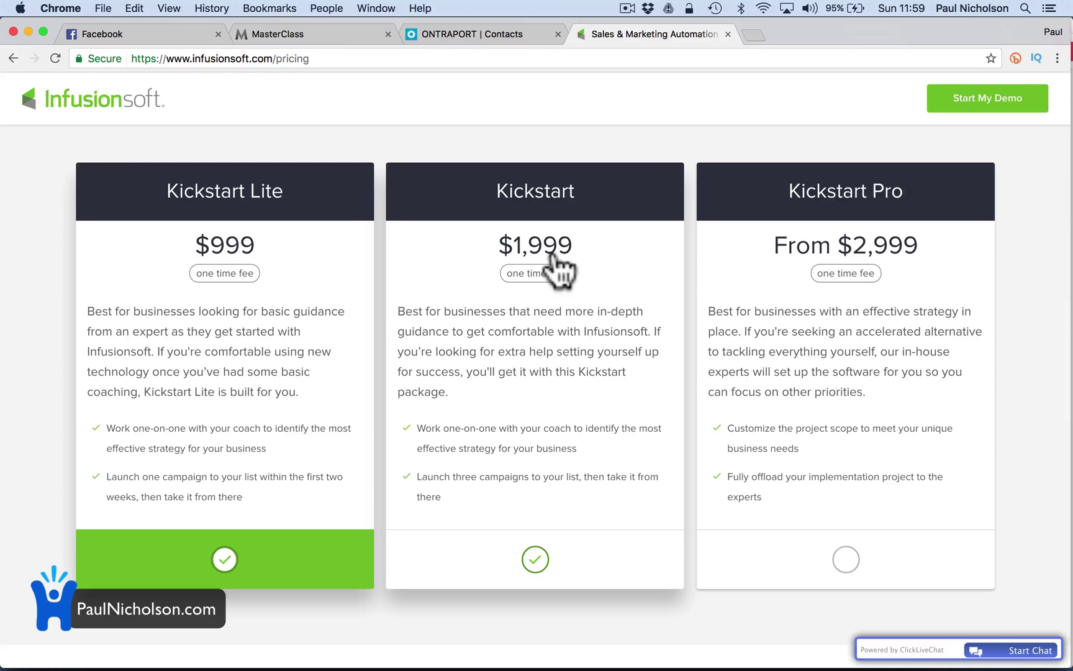
{"action": "scroll", "coordinate": [559, 270], "scroll_direction": "down", "scroll_amount": 8}
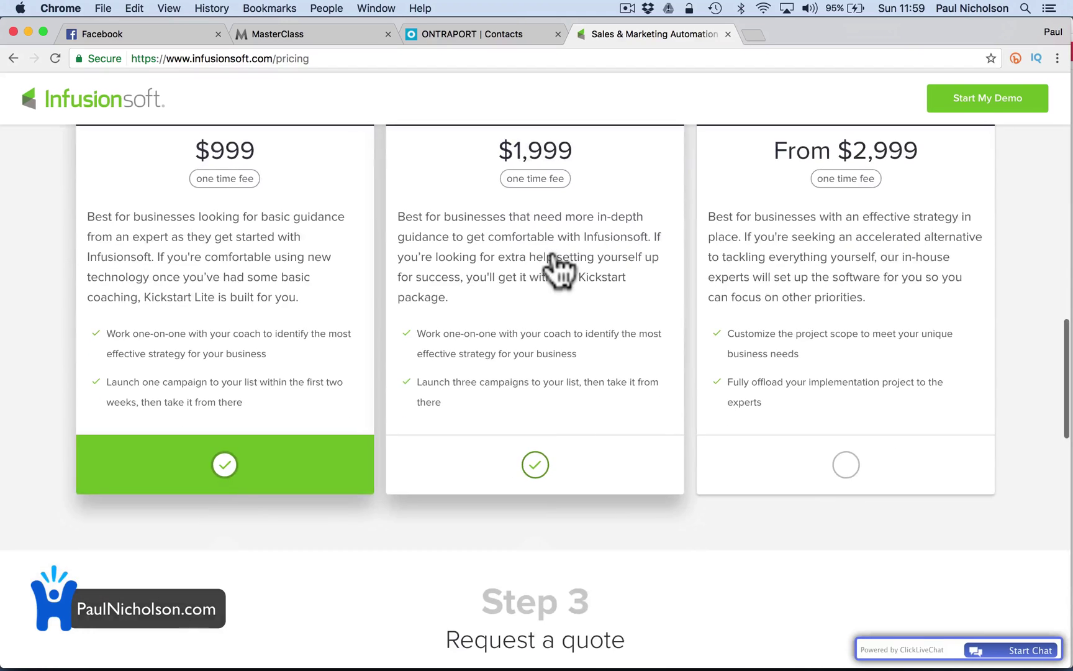
{"action": "scroll", "coordinate": [559, 270], "scroll_direction": "down", "scroll_amount": 5}
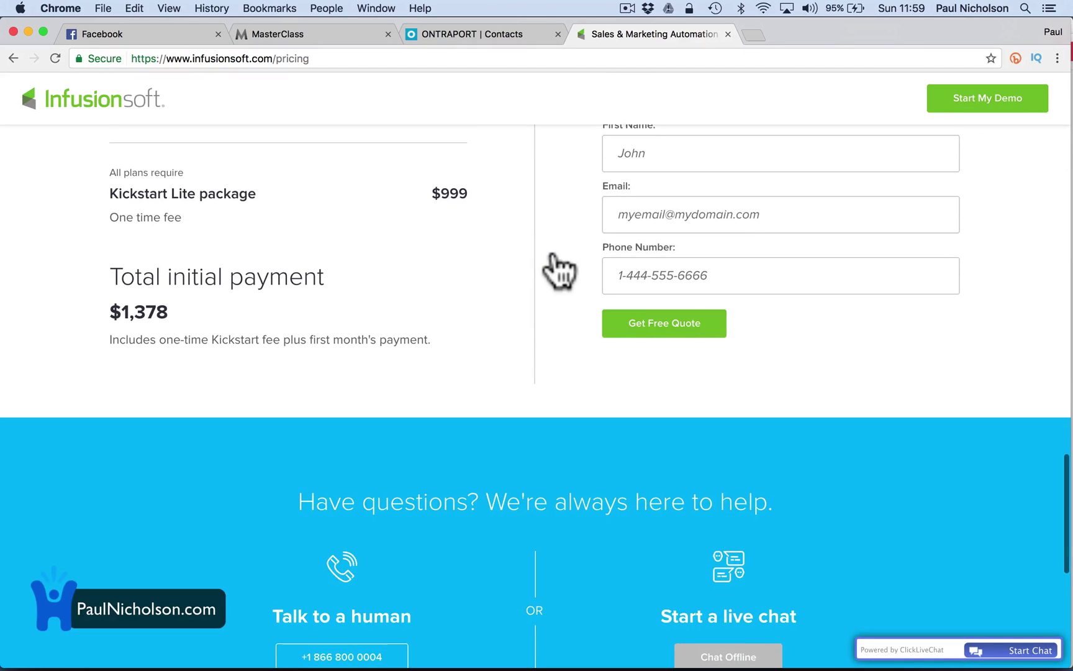